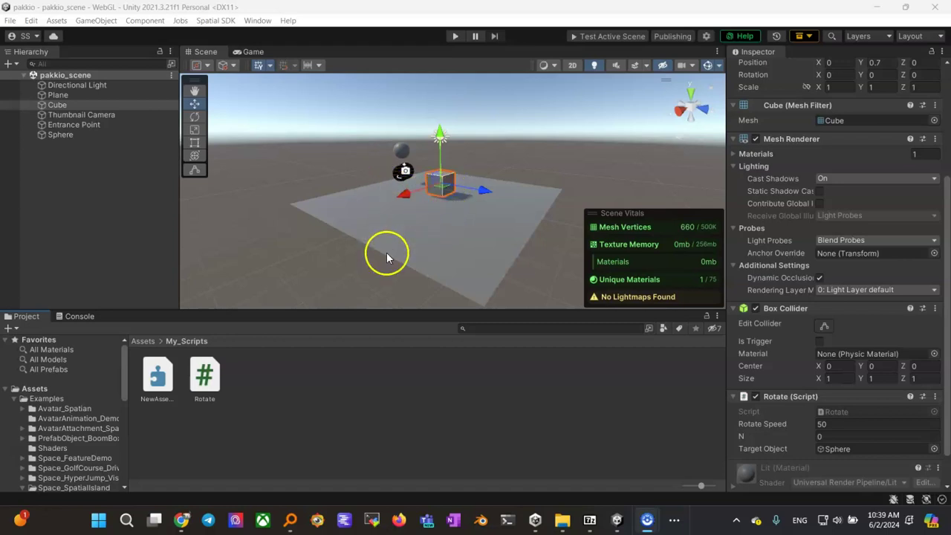
Deselect the Cube and open the Rotate script from My_Scripts in Visual Studio
left_click(465, 213)
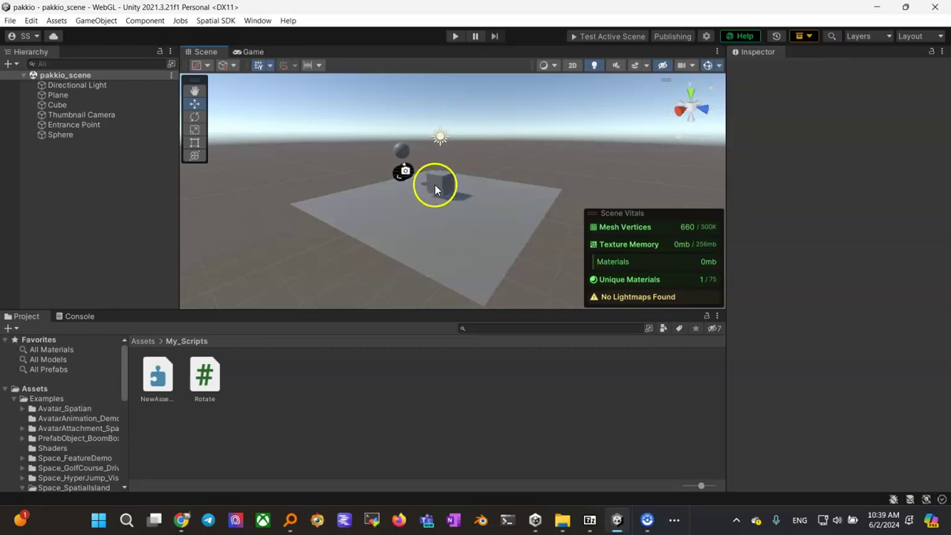
double_click(202, 375)
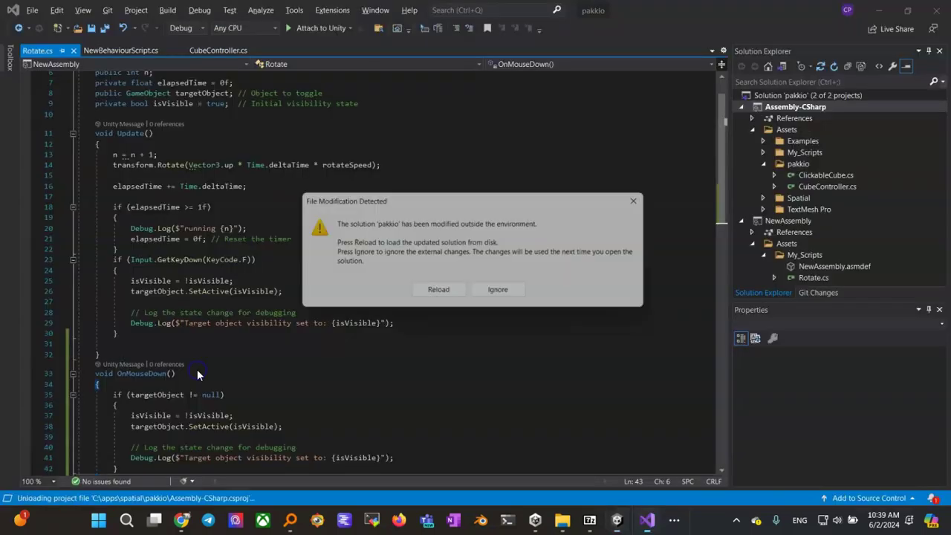
Reload the pakkio solution so Visual Studio shows the updated Rotate.cs
left_click(440, 291)
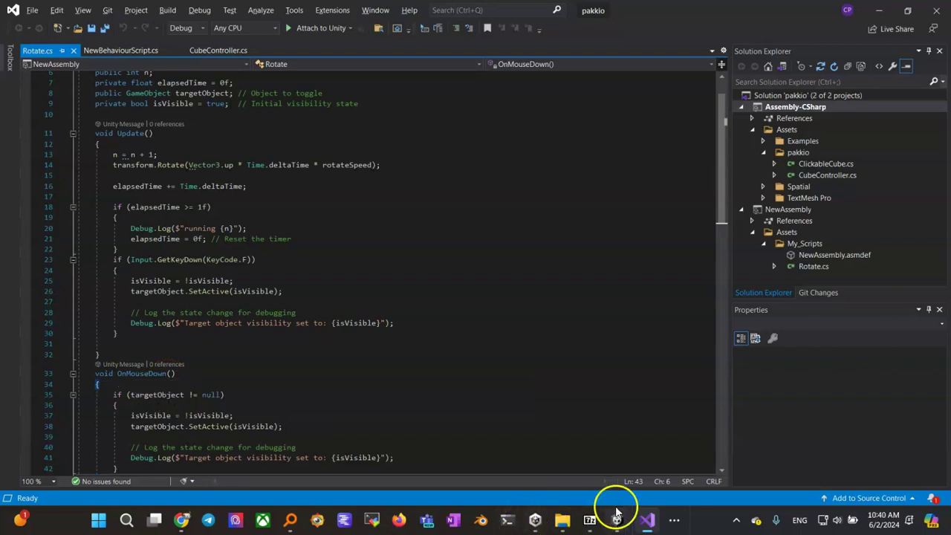
mouse_move(616, 520)
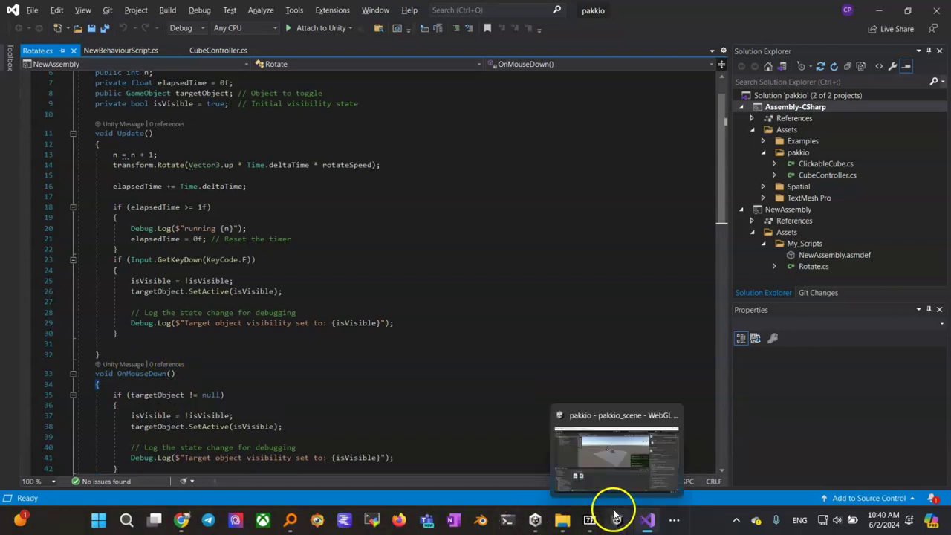
Return to Unity and run pakkio_scene in Play mode
left_click(617, 517)
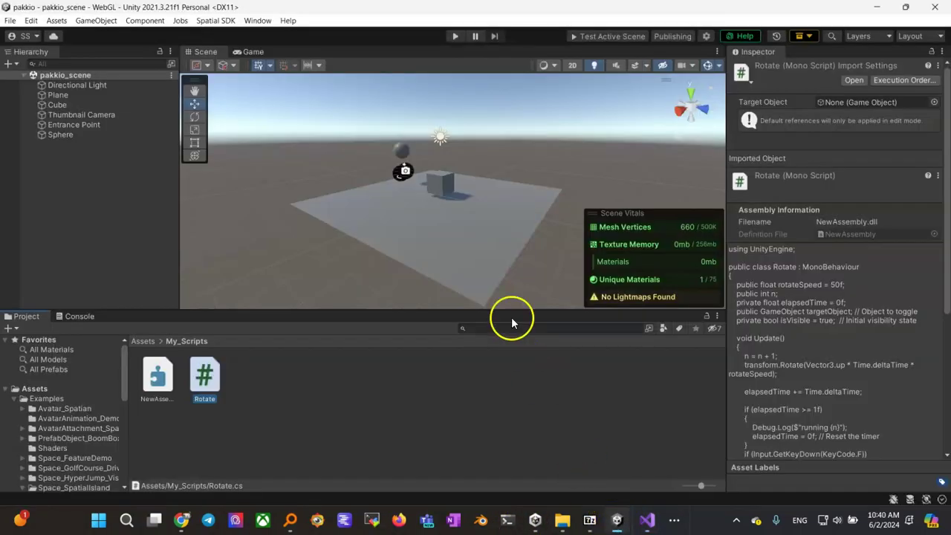
left_click(453, 37)
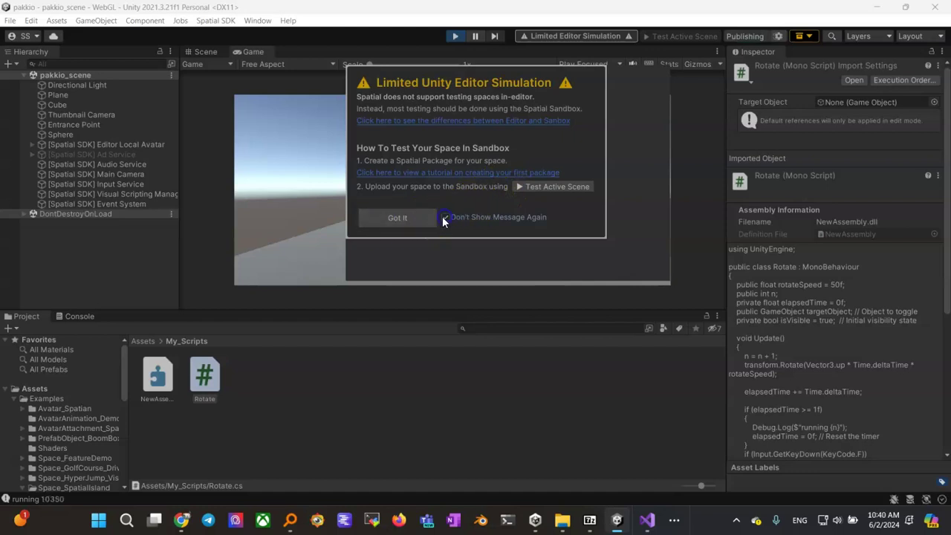
Dismiss the simulation notice, toggle the Sphere with F, and show the Console log
left_click(403, 219)
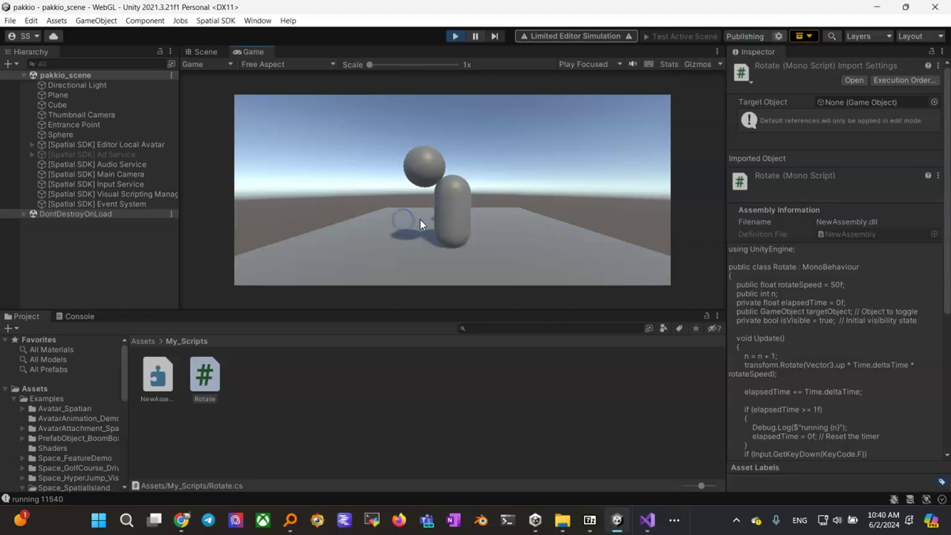
mouse_move(459, 254)
left_mouse_down()
mouse_move(430, 260)
mouse_move(494, 228)
mouse_move(442, 204)
mouse_move(439, 192)
mouse_move(516, 255)
mouse_move(439, 245)
mouse_move(459, 228)
left_mouse_up()
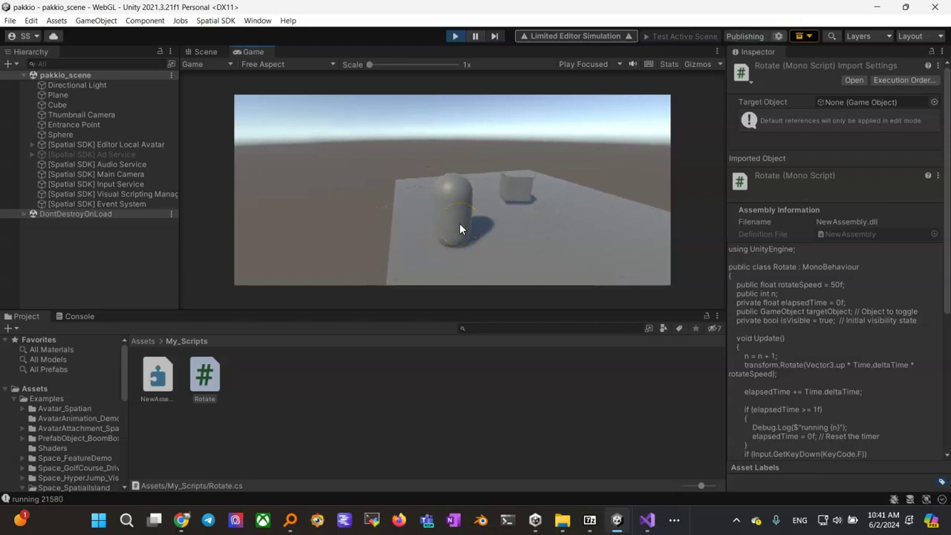
key("f")
key("f")
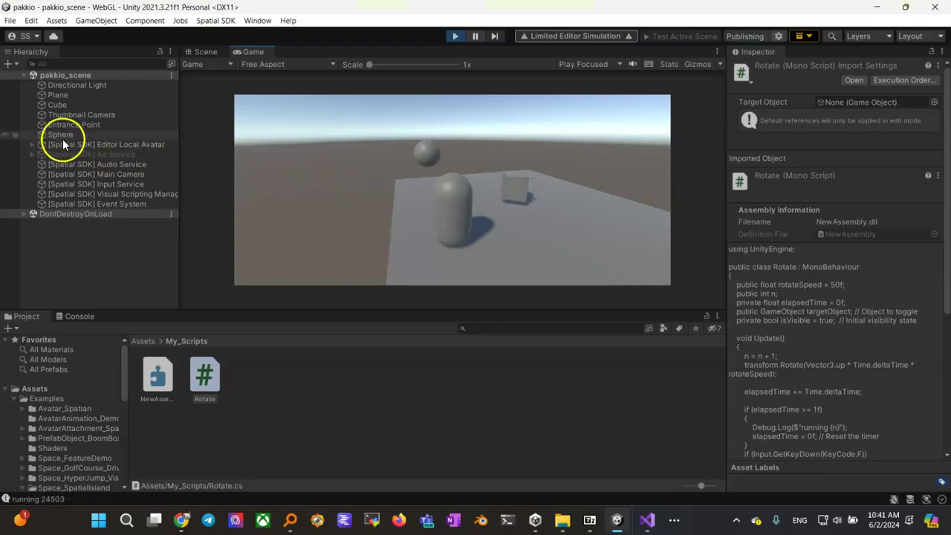
key("f")
left_click(80, 317)
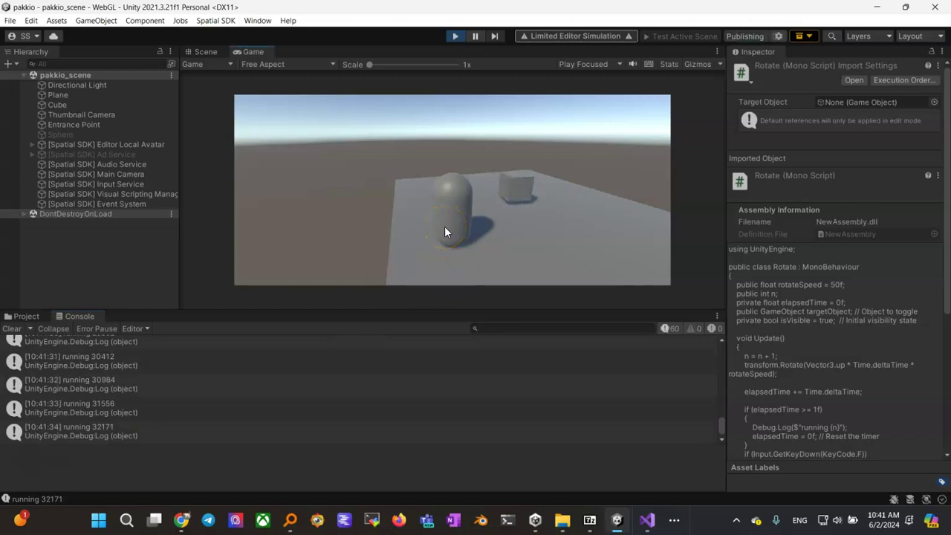
Toggle the Sphere three more times with F, test clicking the cube, and return to Project
key("f")
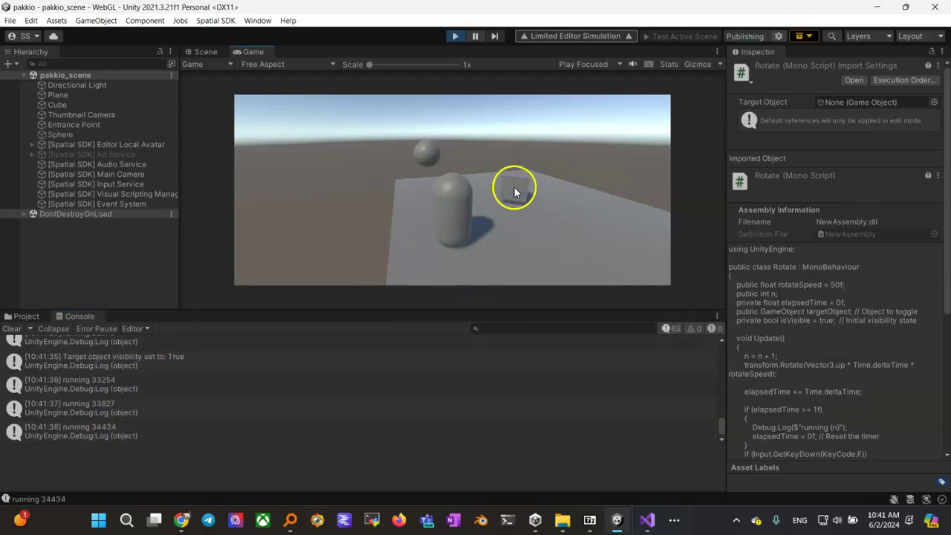
key("f")
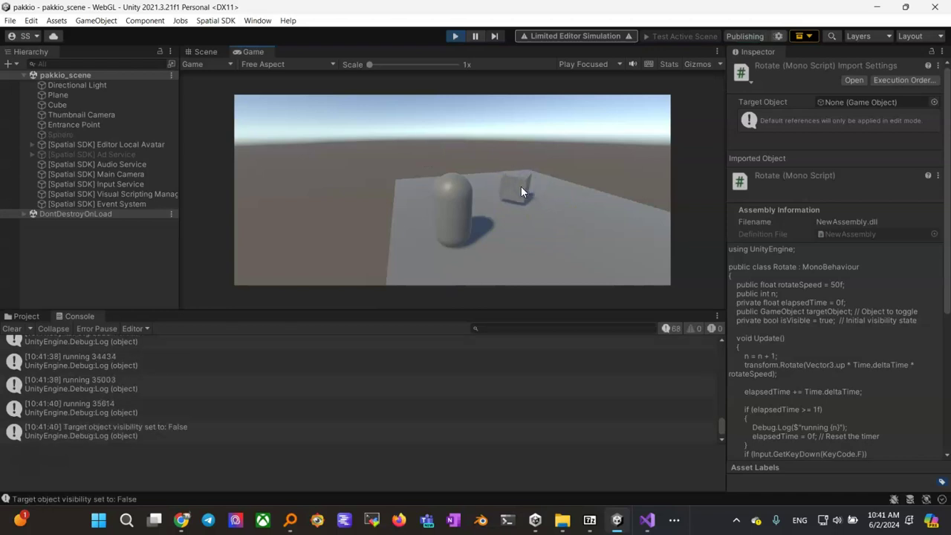
key("f")
key("f")
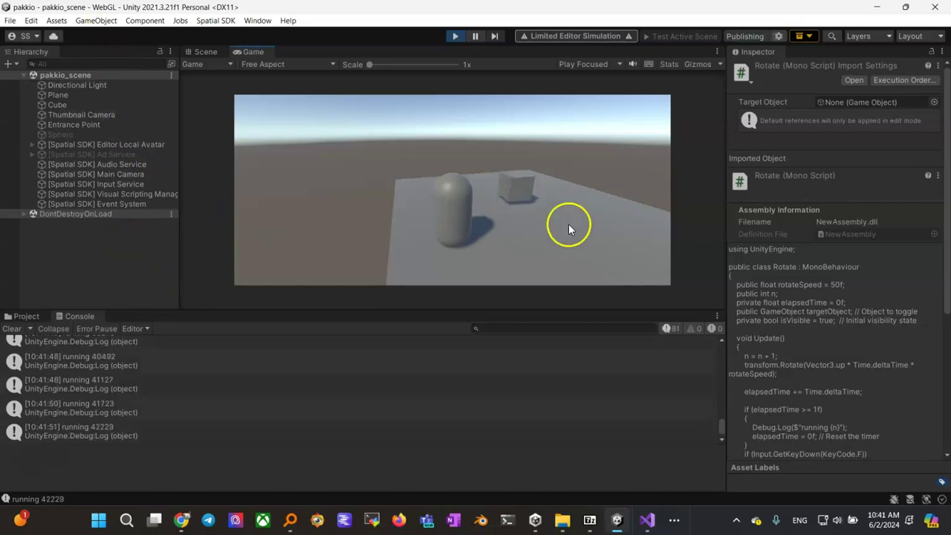
left_click(533, 207)
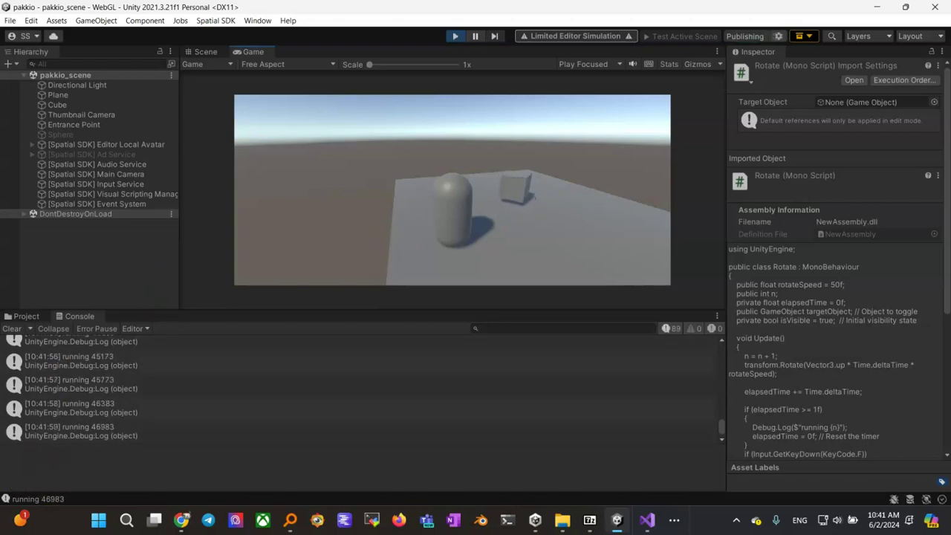
left_click(160, 438)
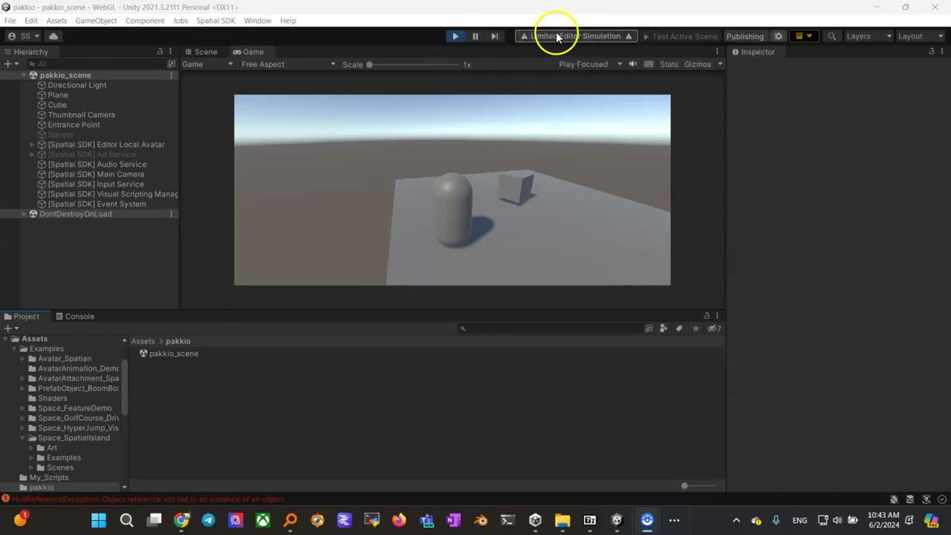
Exit Play mode, then create a scene named 'pakkio_2' in the pakkio folder and open it
left_click(454, 35)
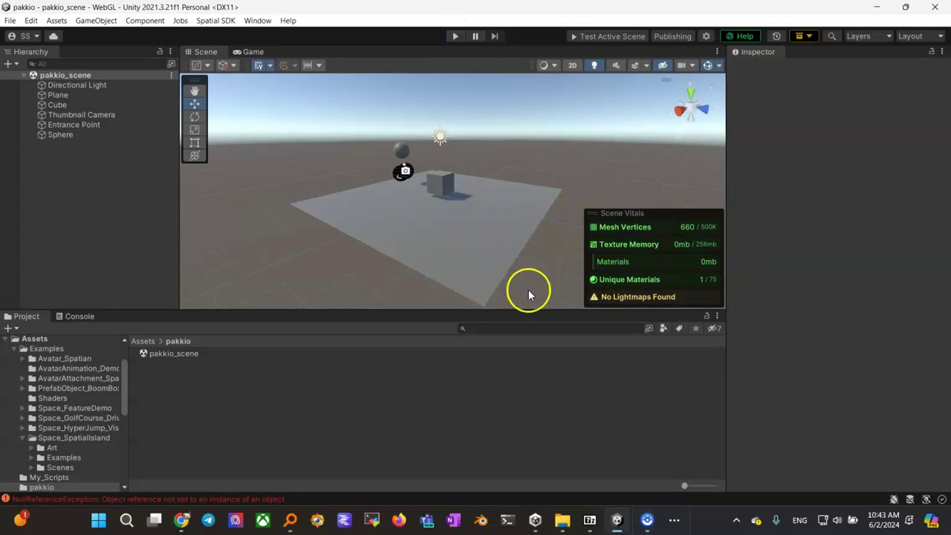
left_click(151, 386)
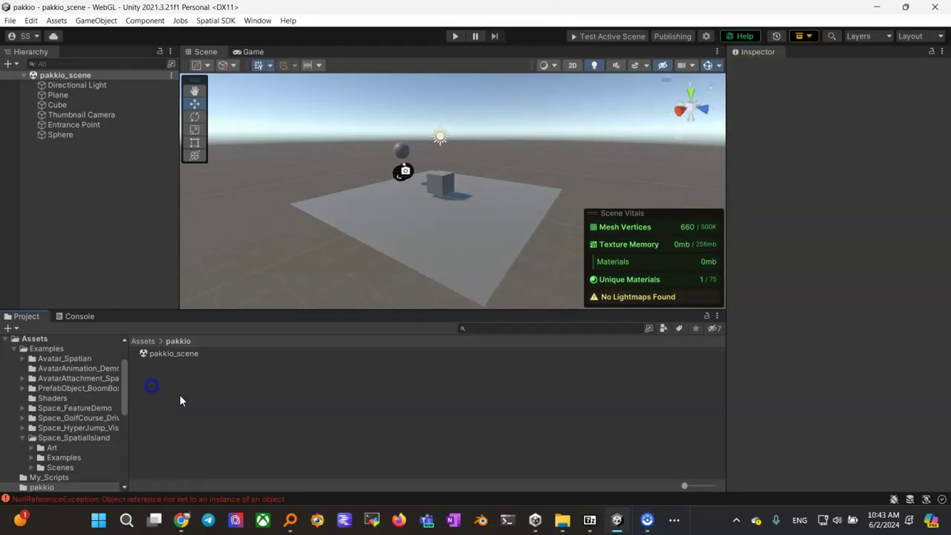
right_click(179, 383)
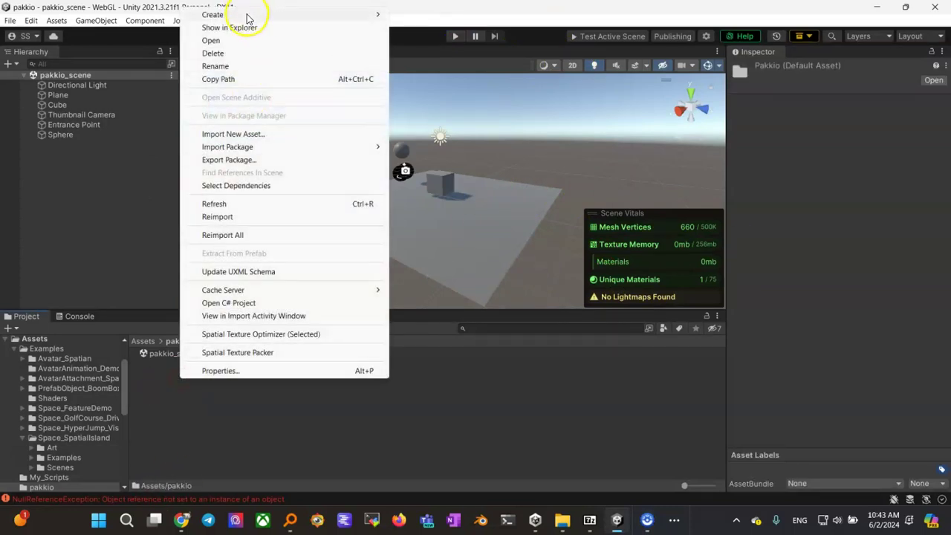
left_click(246, 14)
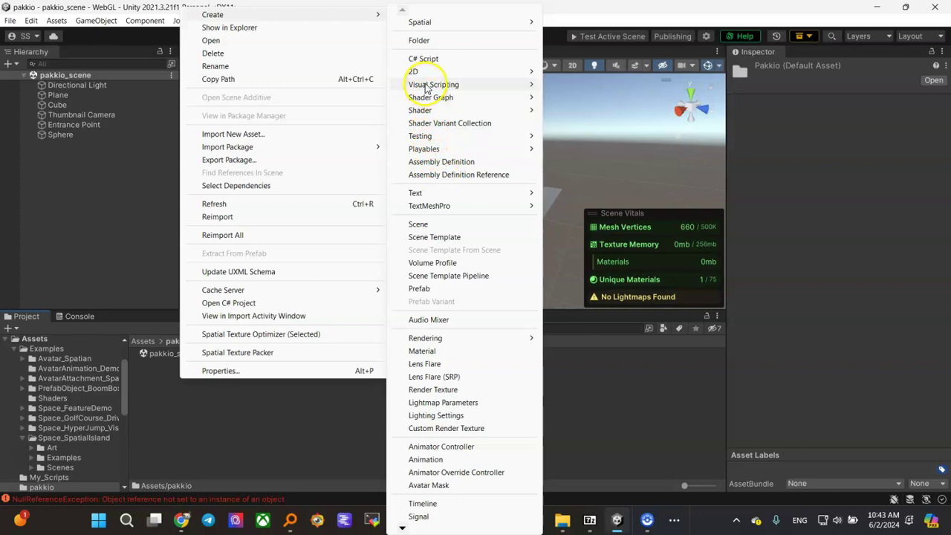
mouse_move(425, 85)
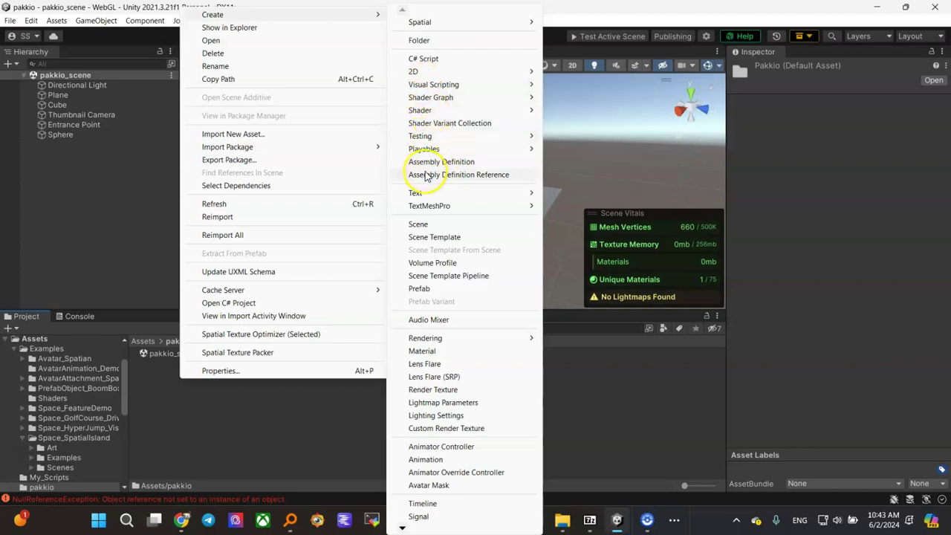
left_click(420, 228)
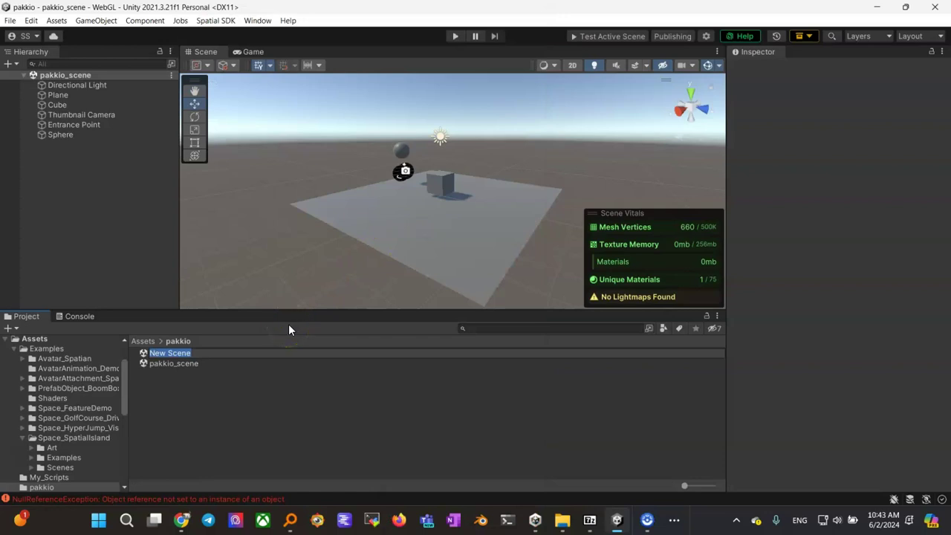
type("pakkio_2")
key("Return")
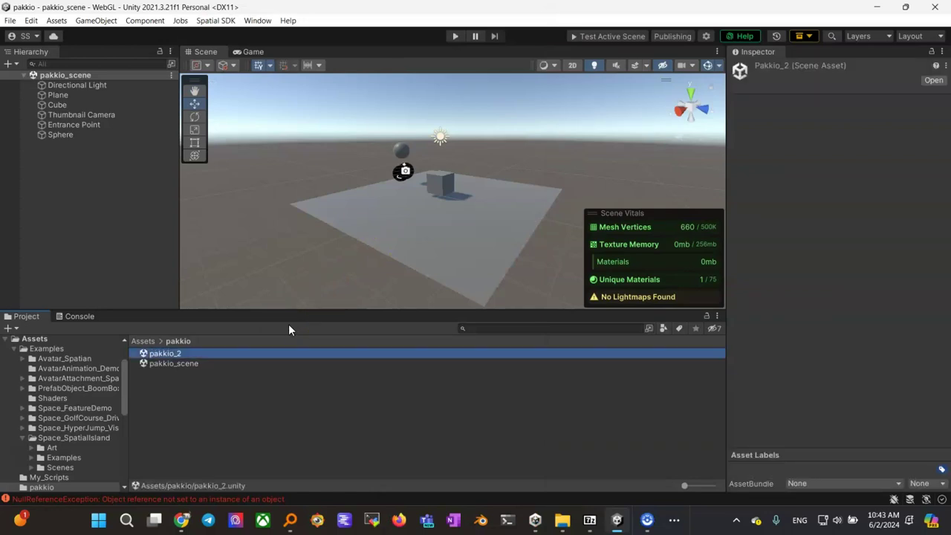
double_click(151, 360)
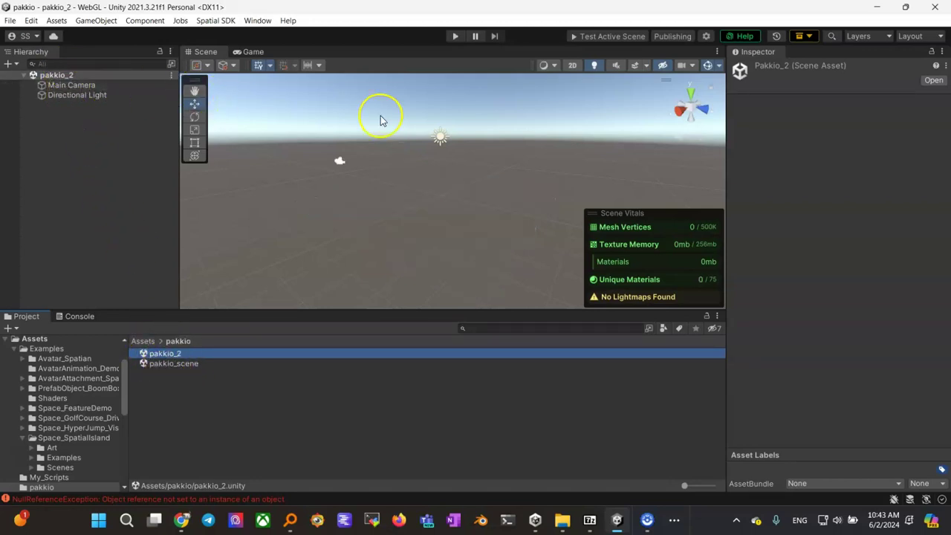
Open the Spatial Portal Config page and move its window below the toolbar
left_click(59, 76)
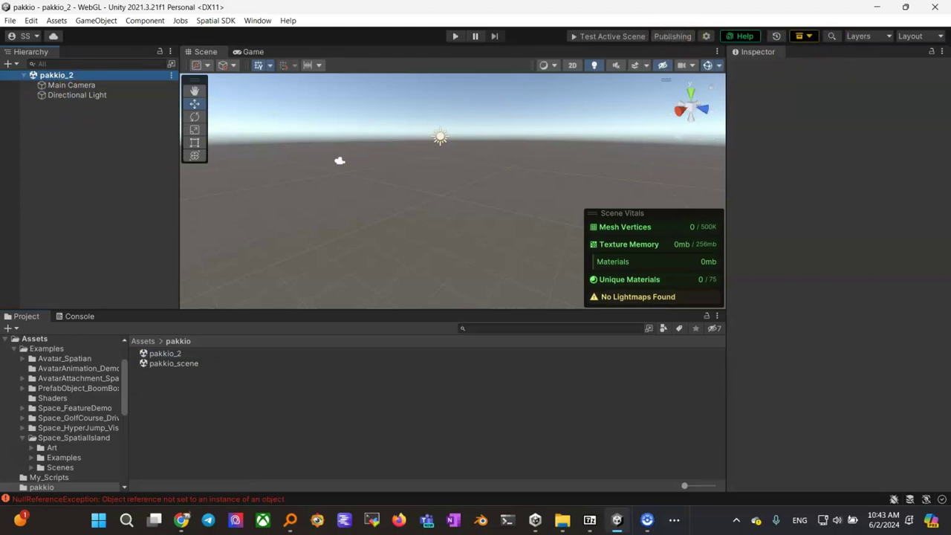
key("alt+Tab")
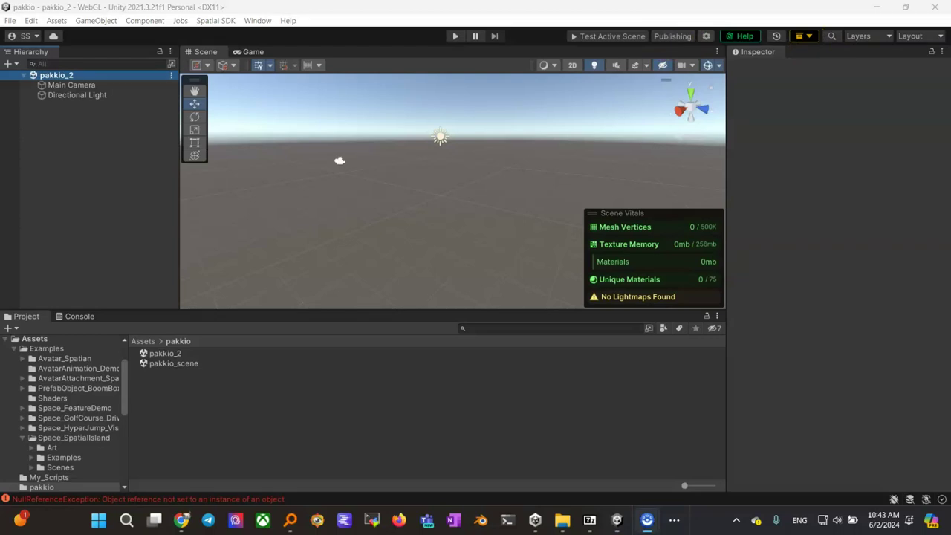
left_click(710, 36)
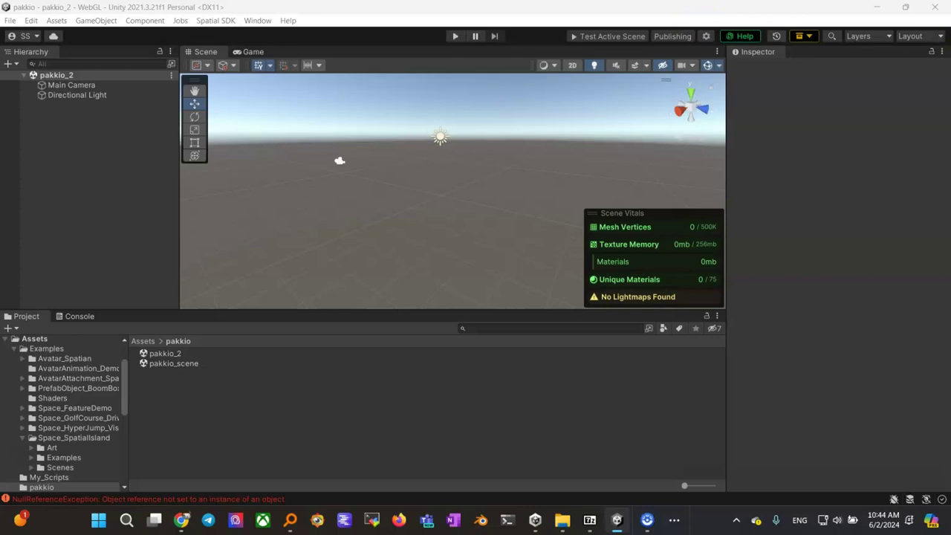
mouse_move(773, 67)
left_mouse_down()
mouse_move(776, 145)
mouse_move(749, 115)
left_mouse_up()
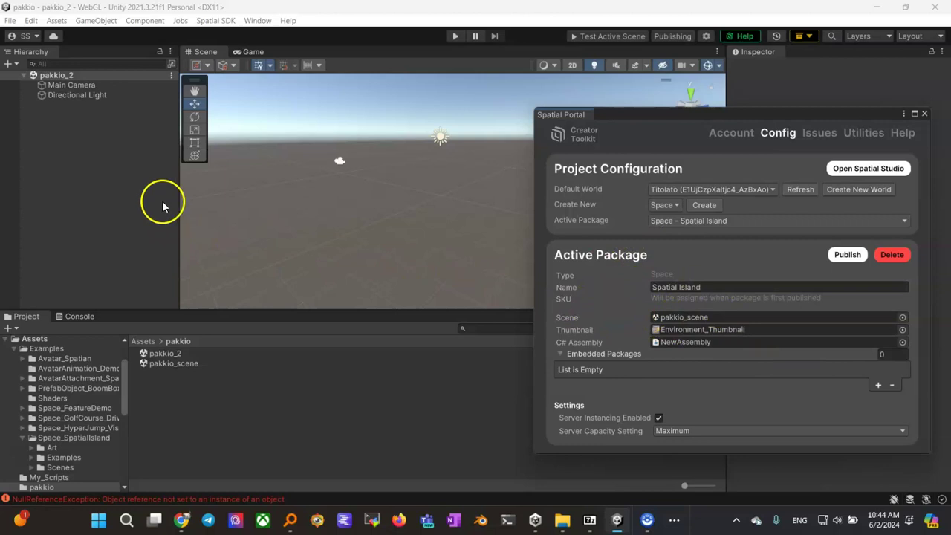
Set the Spatial Island package's scene to pakkio_2 via the SceneAsset picker, then view Issues
left_click_drag(54, 77, 595, 255)
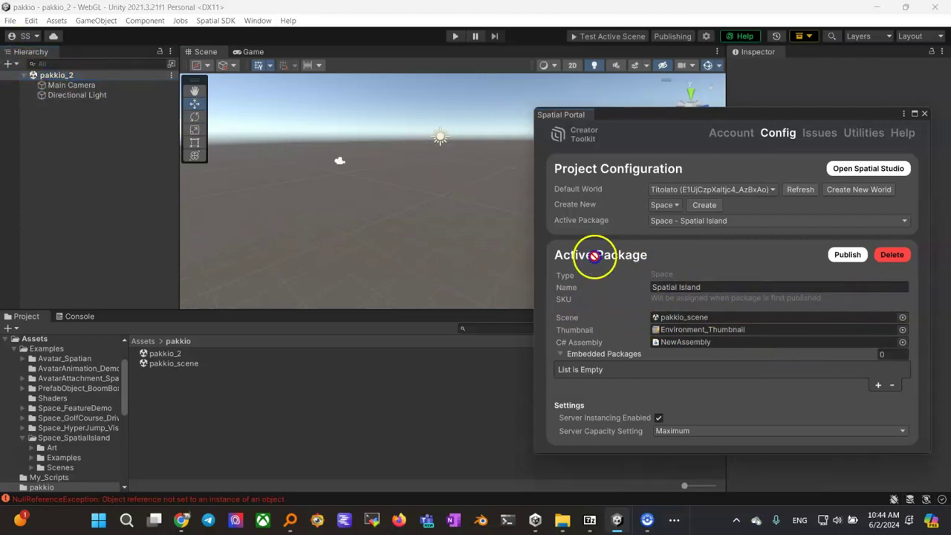
left_click_drag(662, 300, 672, 313)
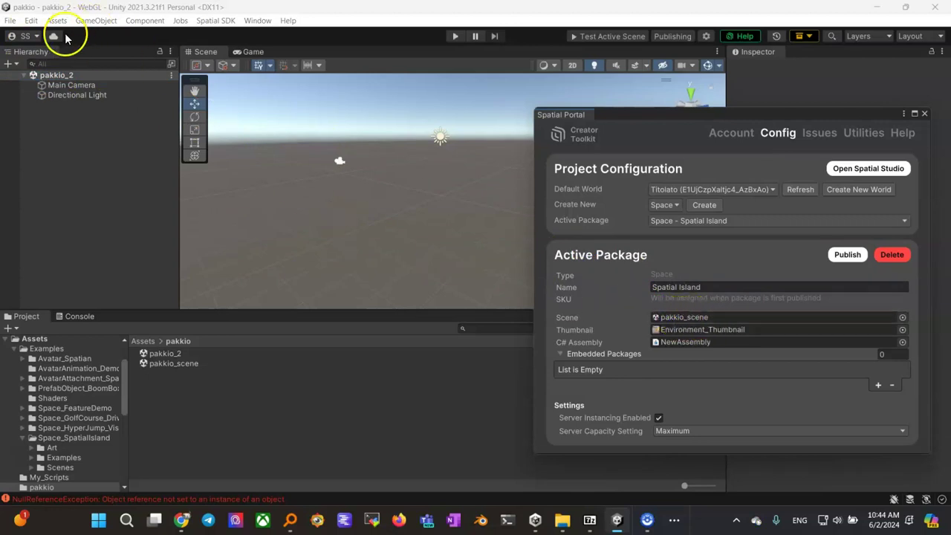
mouse_move(53, 78)
left_mouse_down()
mouse_move(522, 229)
mouse_move(656, 313)
mouse_move(605, 319)
left_mouse_up()
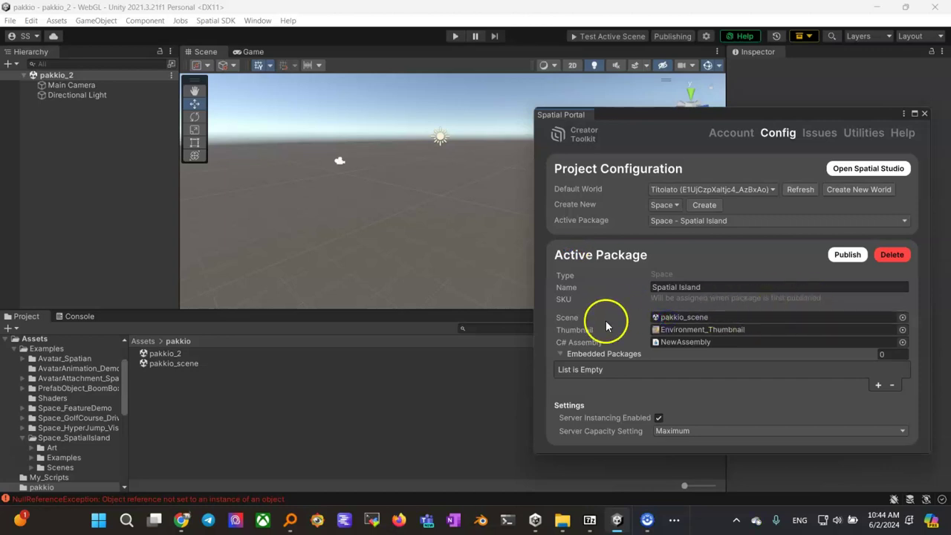
left_click(902, 318)
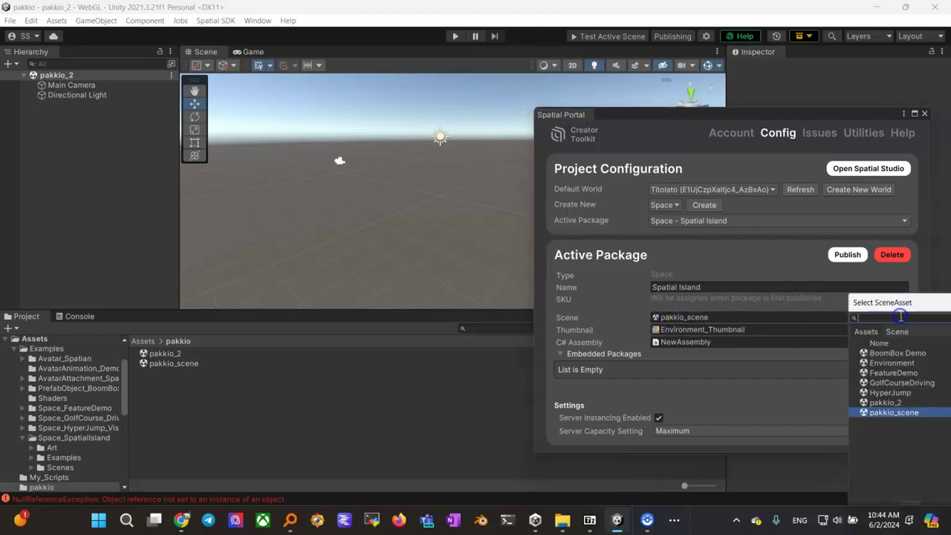
left_click(886, 403)
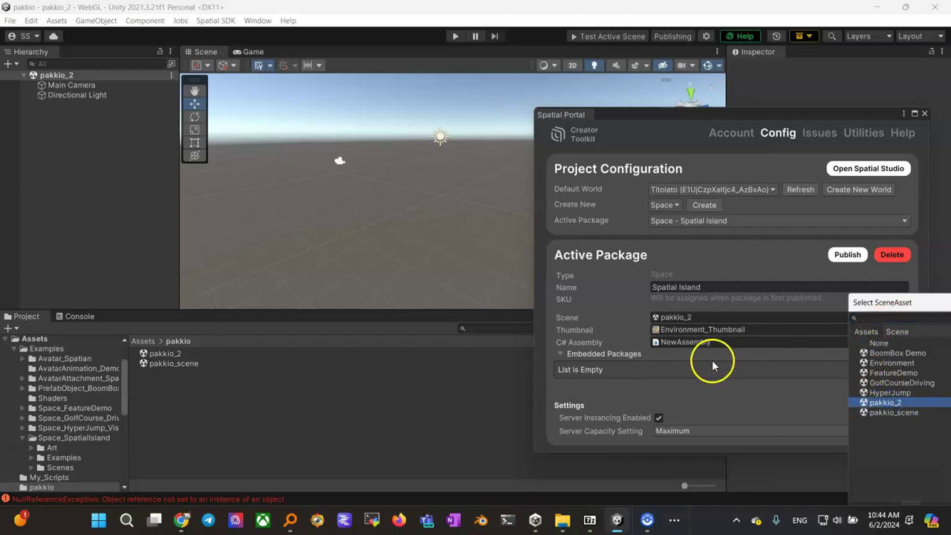
left_click(709, 320)
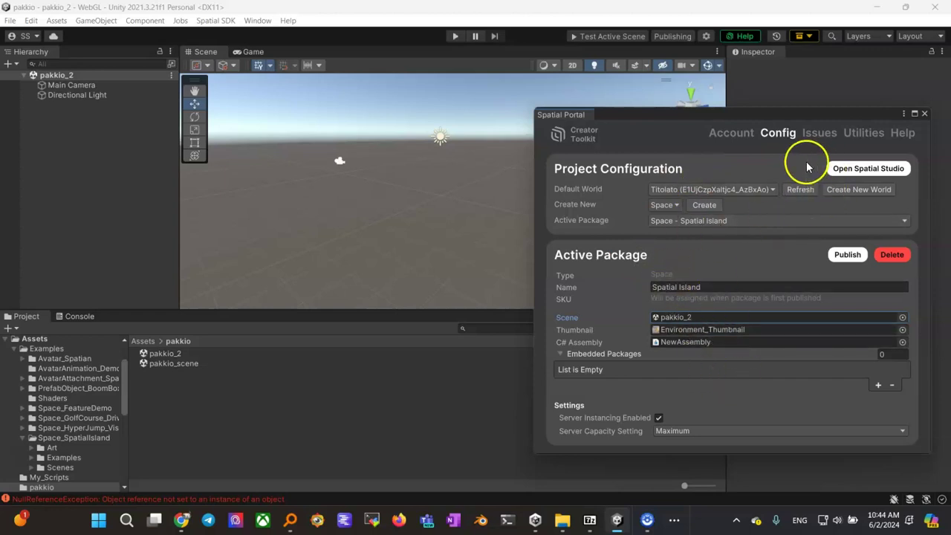
left_click(817, 135)
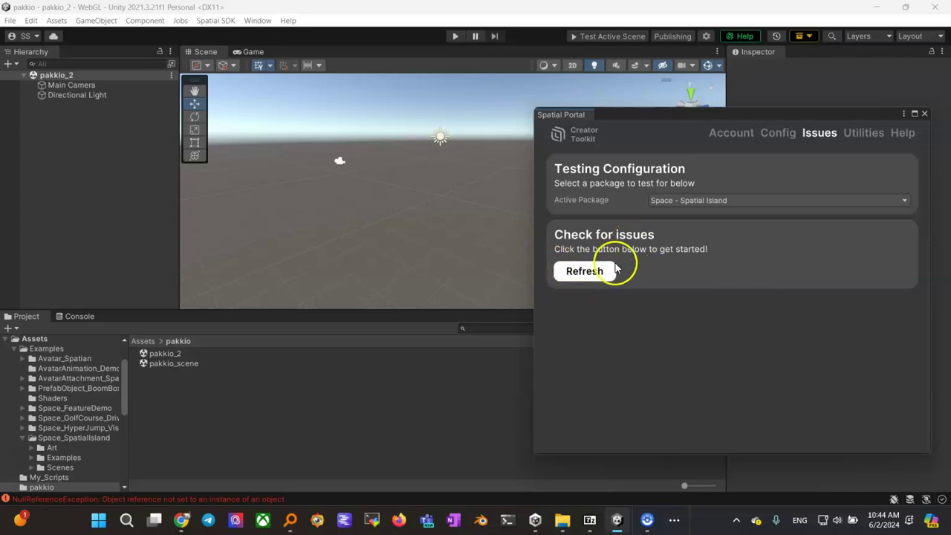
Check issues, delete Main Camera from pakkio_2, and recheck to get 2 errors
left_click(583, 270)
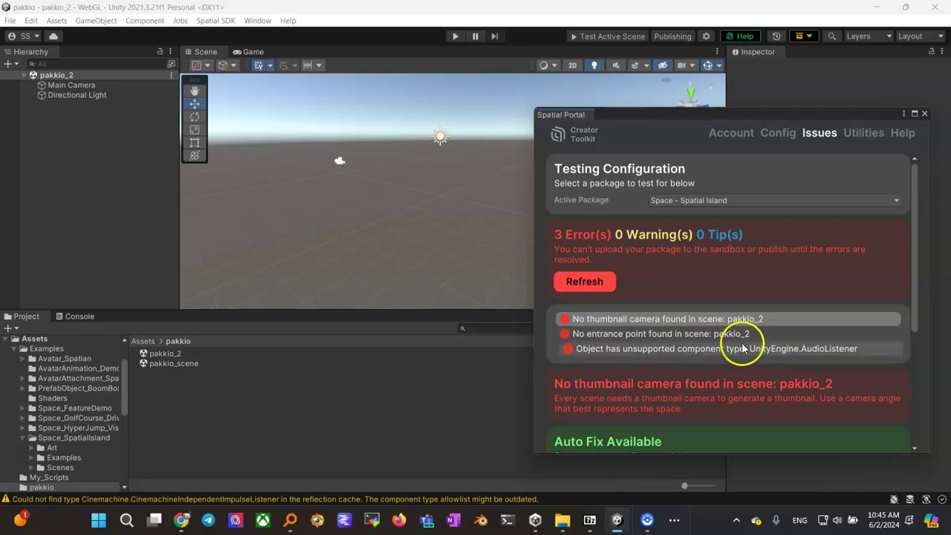
left_click(63, 87)
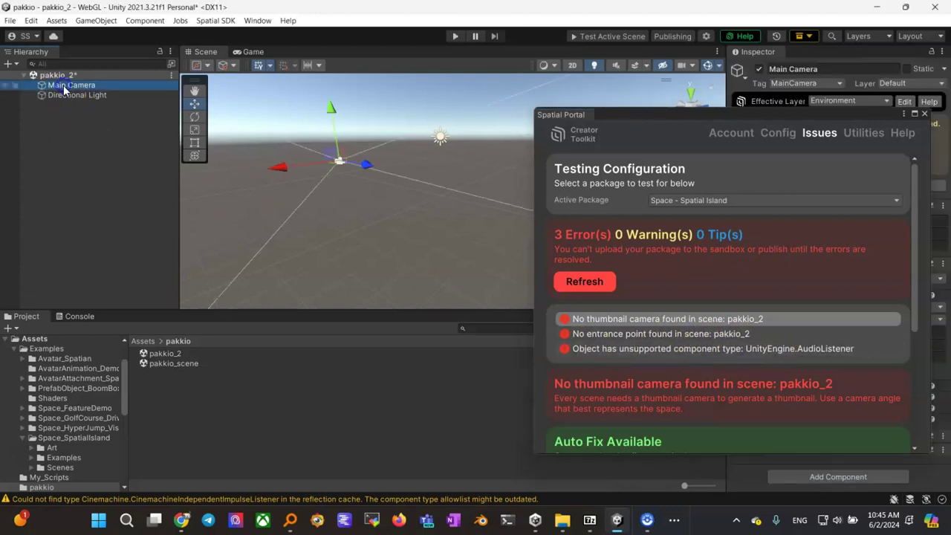
key("Delete")
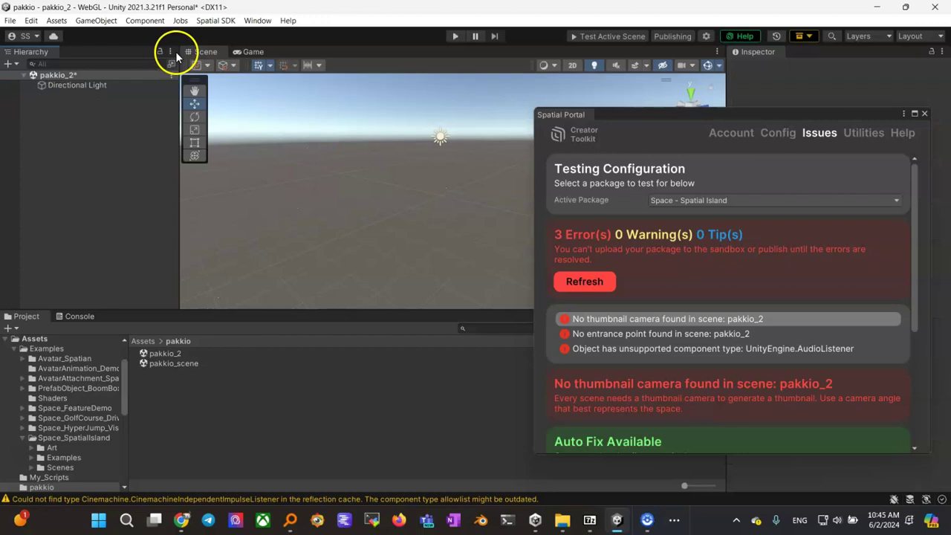
left_click(586, 283)
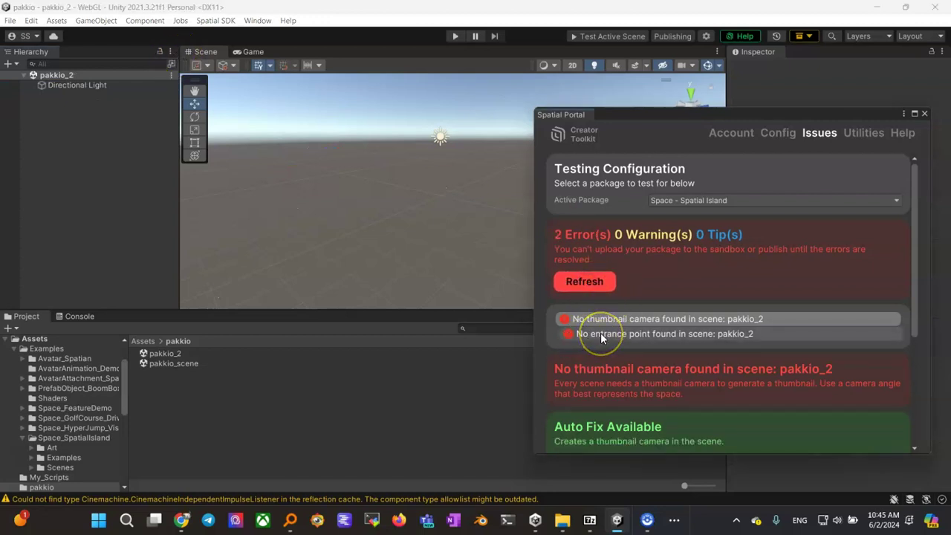
left_click(162, 170)
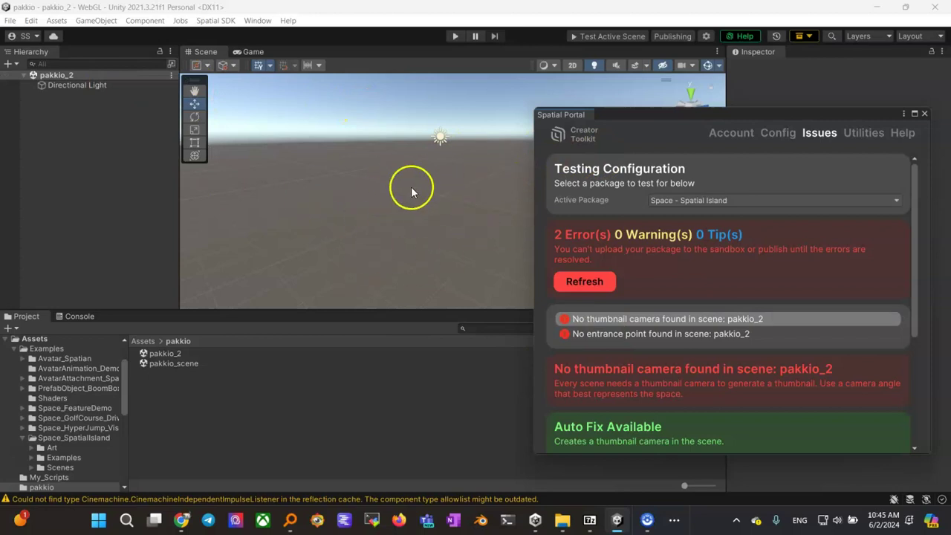
left_click_drag(647, 110, 722, 113)
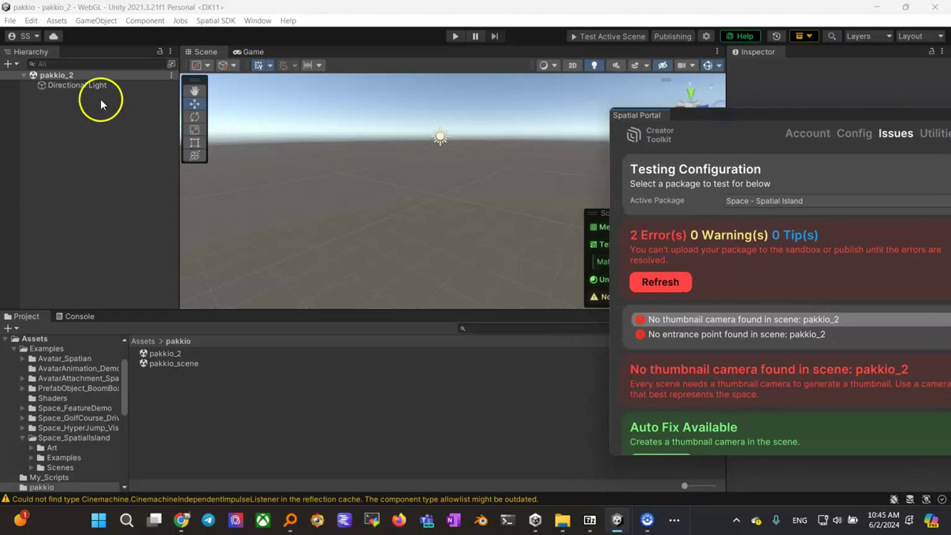
Add a 3D Plane to the pakkio_2 scene from the Hierarchy's create menu
left_click(9, 64)
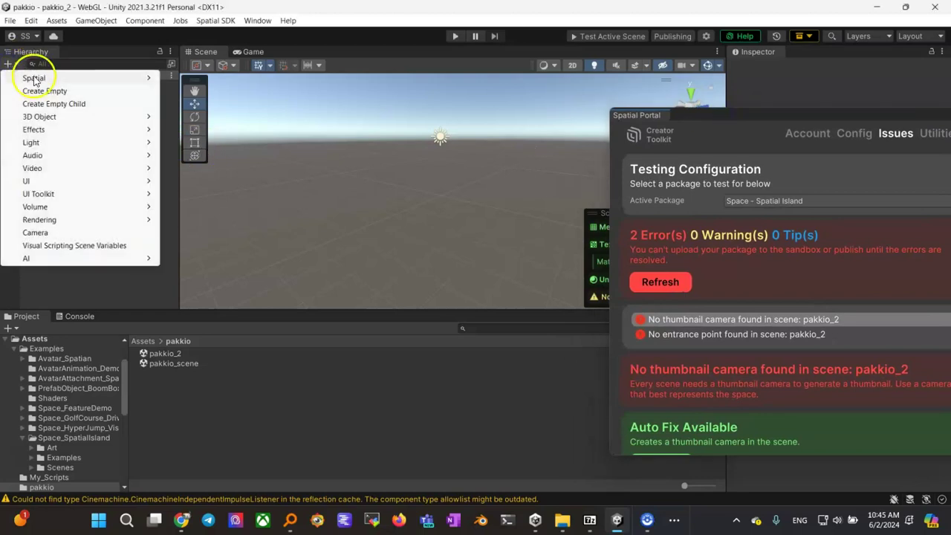
left_click(43, 117)
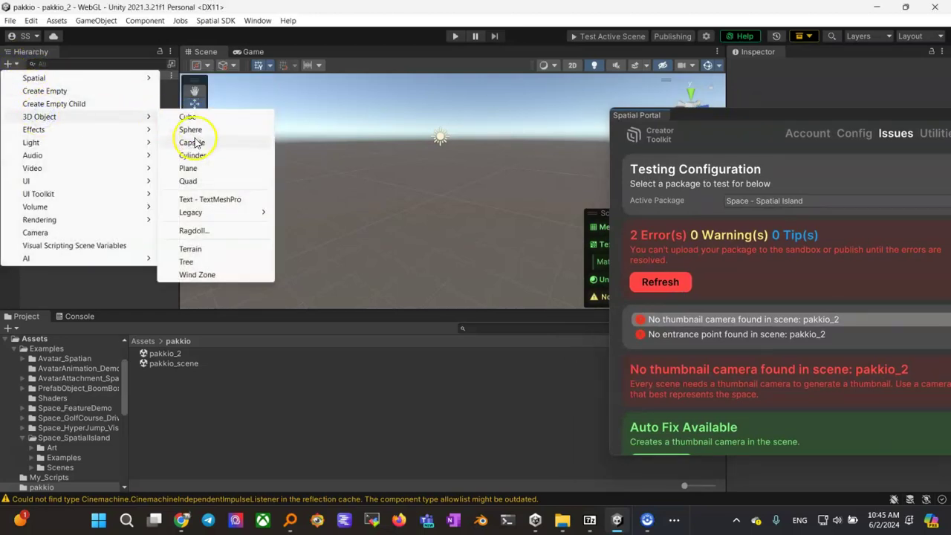
left_click(191, 169)
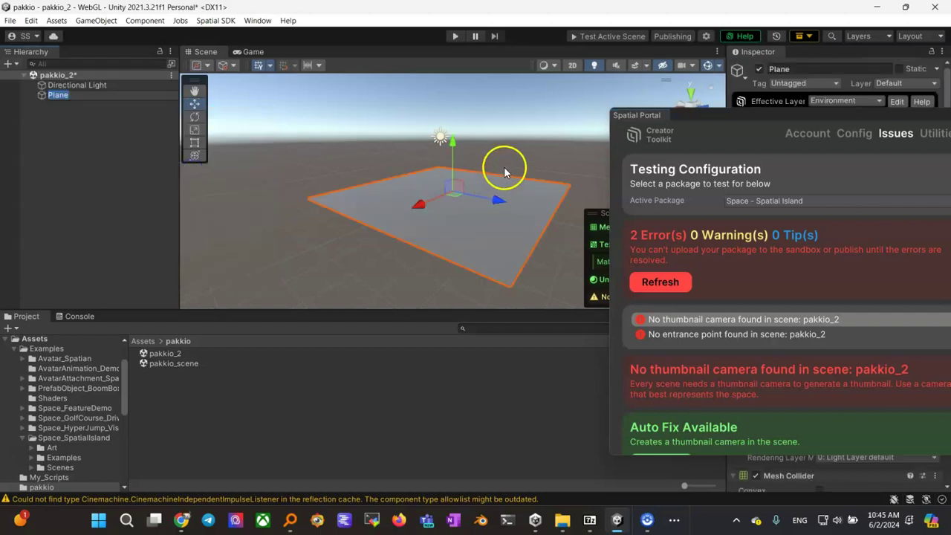
Move the Spatial Portal window down and refresh the issue check, still showing 2 errors
left_click(819, 116)
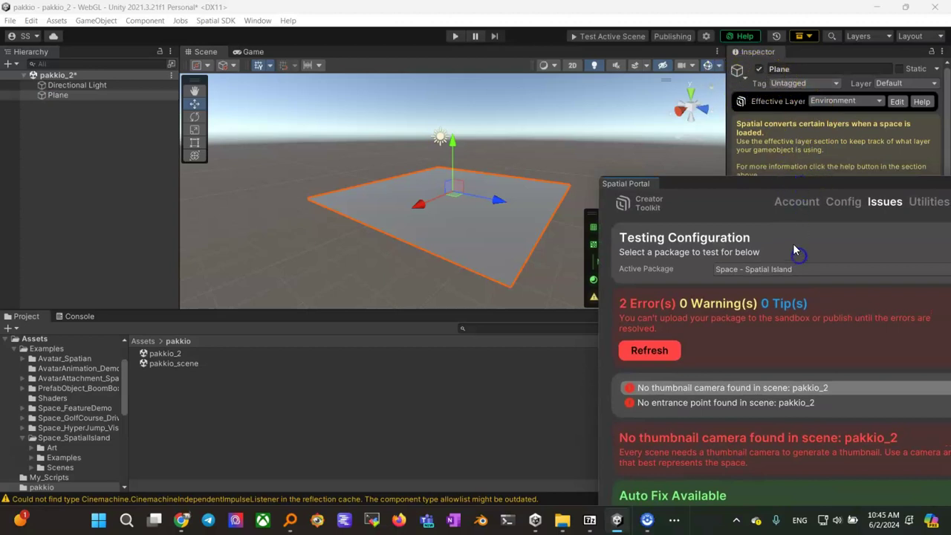
left_click_drag(800, 186, 809, 280)
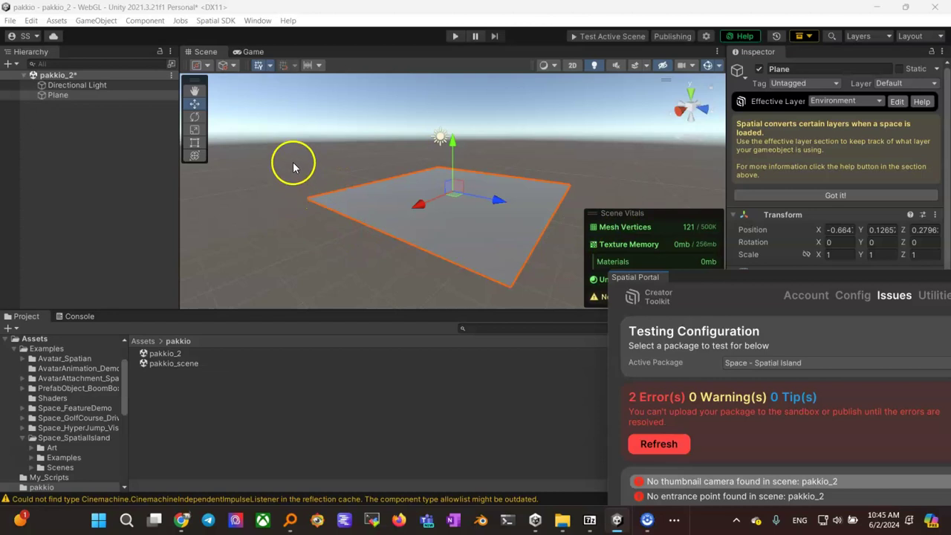
left_click(658, 445)
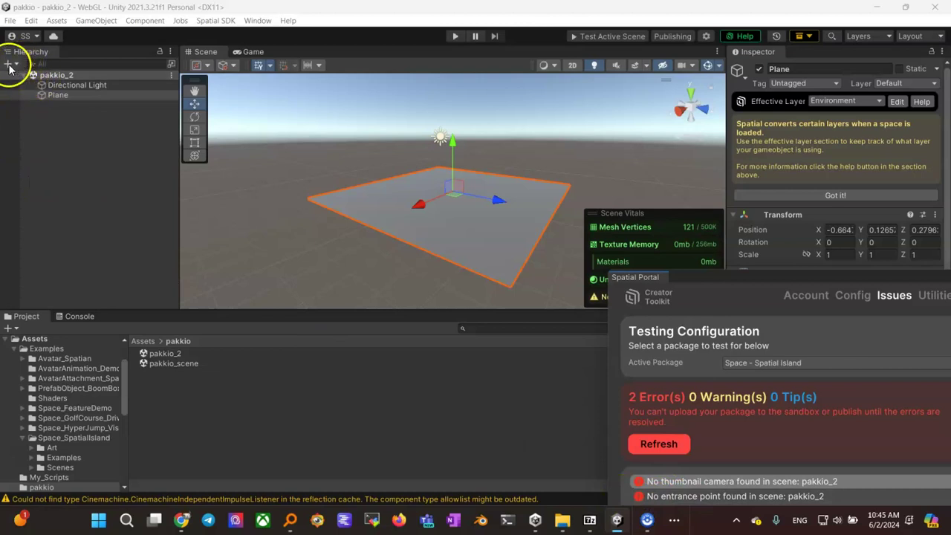
left_click(11, 67)
Place a Spatial Entrance Point at Y 1.66, Z -2.06, then refresh the package issue check
mouse_move(75, 78)
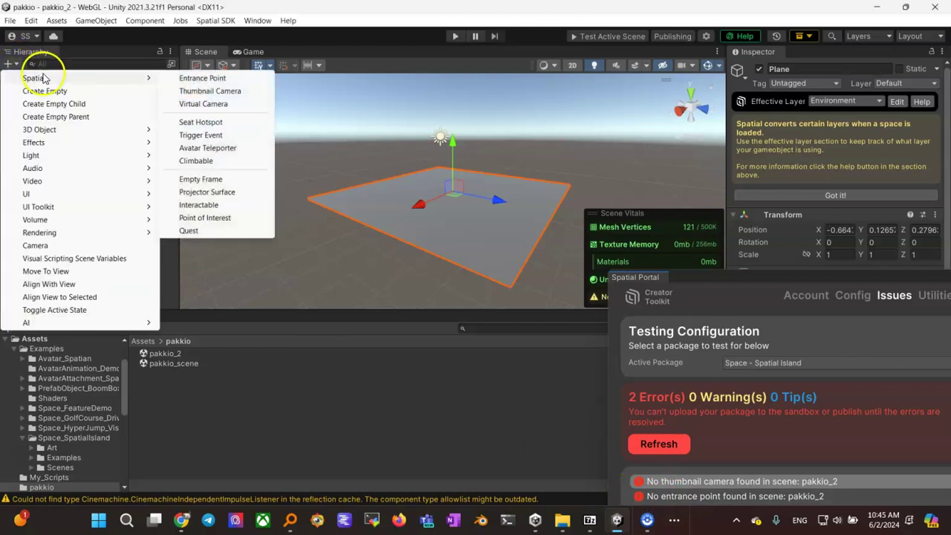
left_click(215, 80)
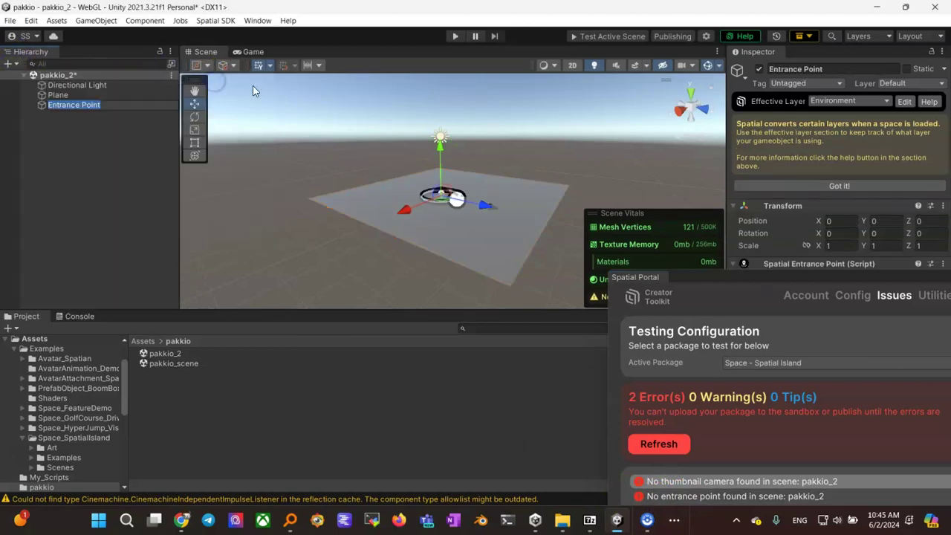
left_click_drag(438, 149, 439, 118)
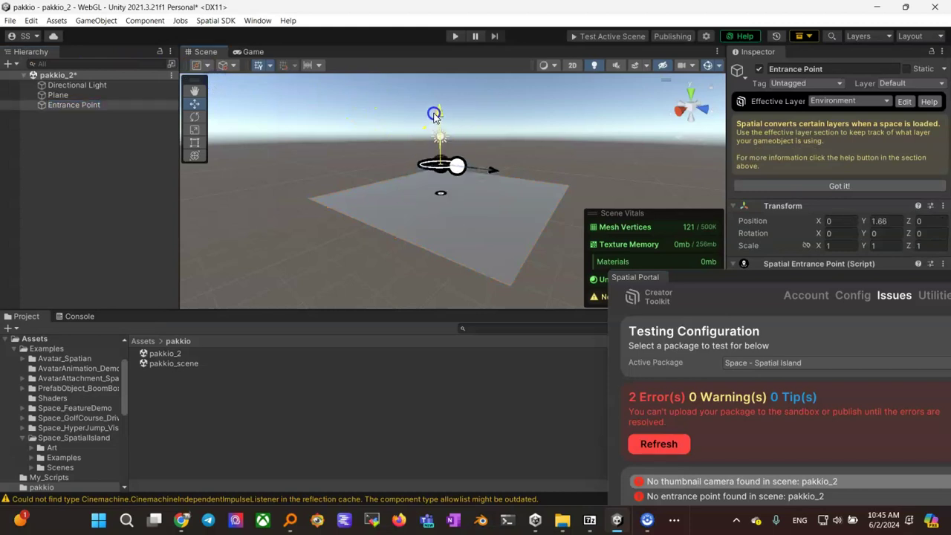
left_click(482, 168)
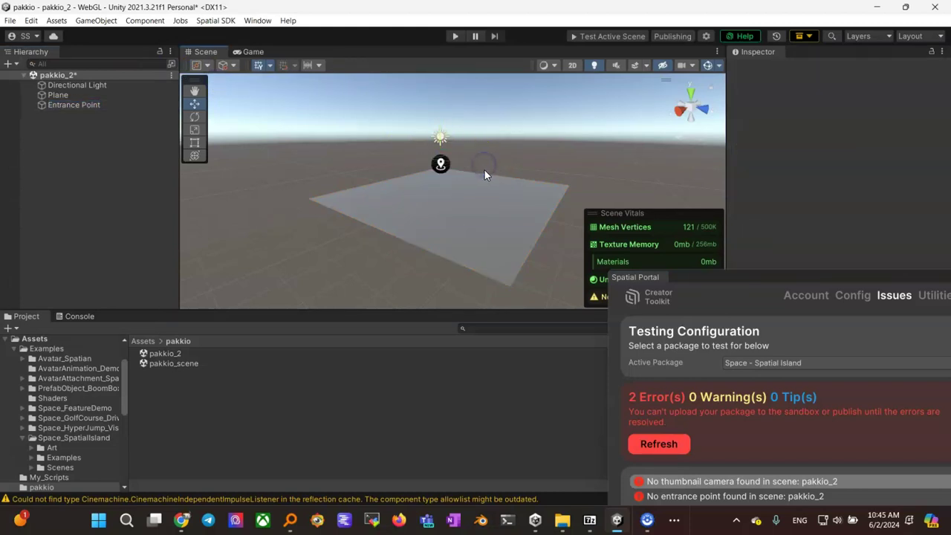
left_click(440, 173)
left_click(479, 169)
left_click_drag(481, 171, 417, 197)
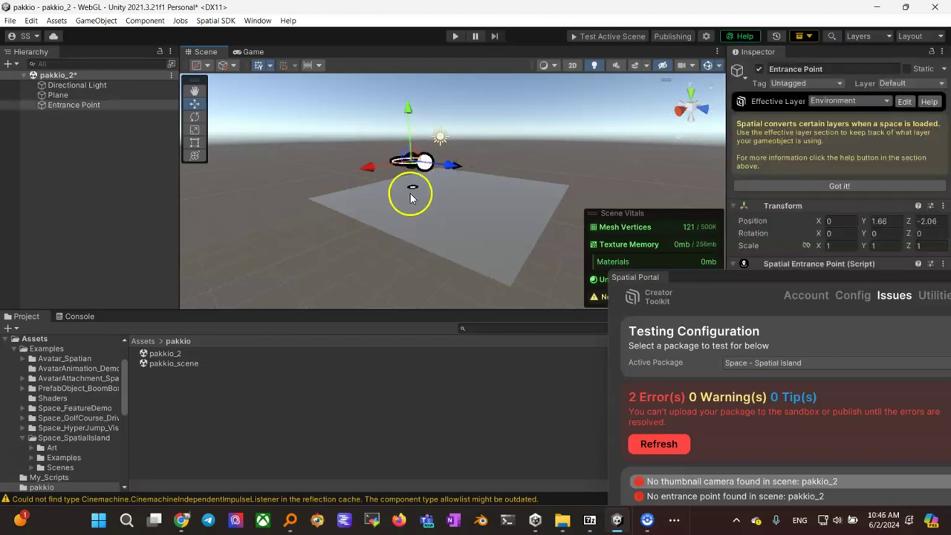
left_click(651, 443)
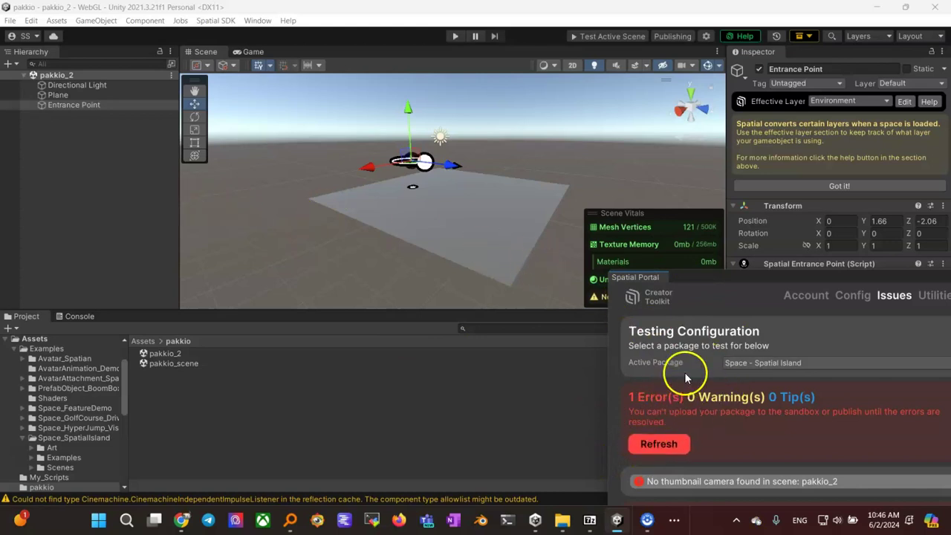
left_click_drag(718, 281, 705, 141)
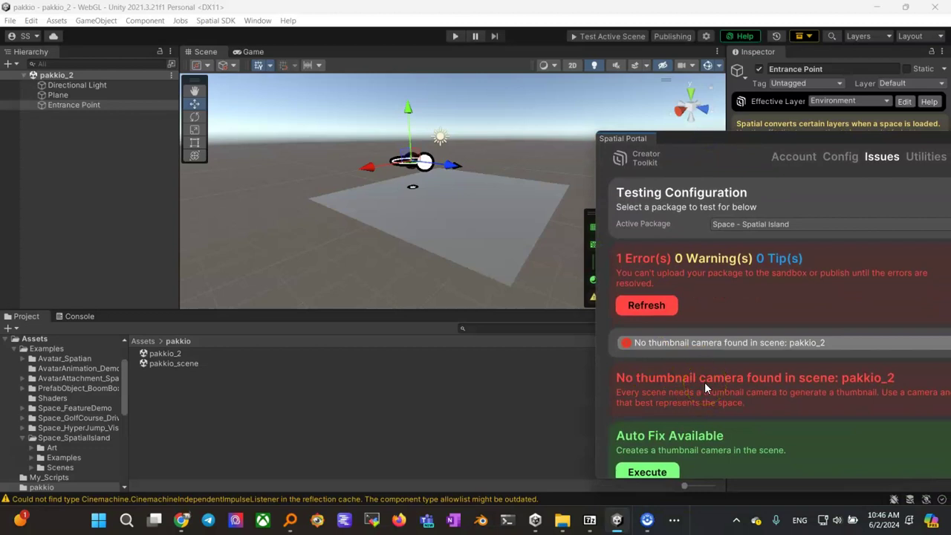
Add a Spatial Thumbnail Camera pulled back along Z, and dock the issues panel under the Inspector
left_click(14, 66)
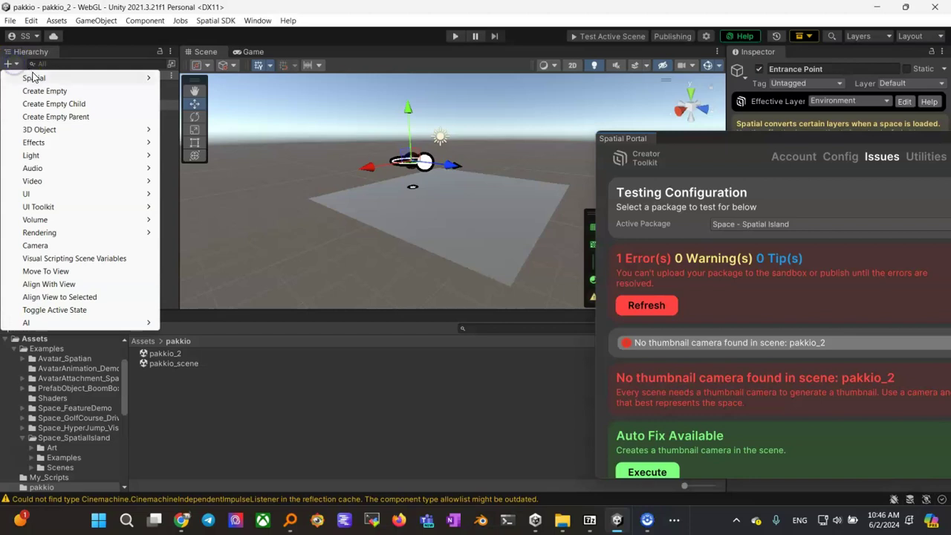
left_click(145, 79)
left_click(190, 92)
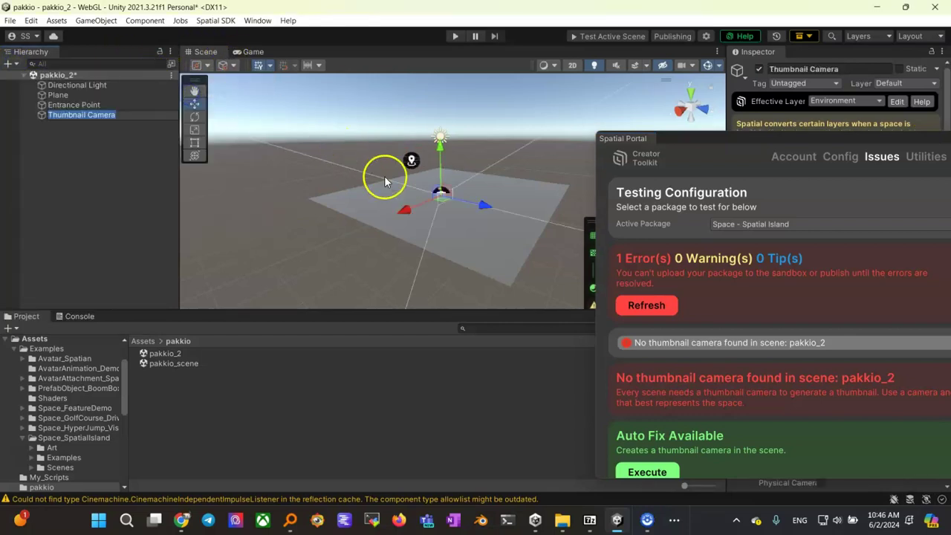
mouse_move(484, 212)
left_mouse_down()
mouse_move(375, 125)
mouse_move(385, 111)
left_mouse_up()
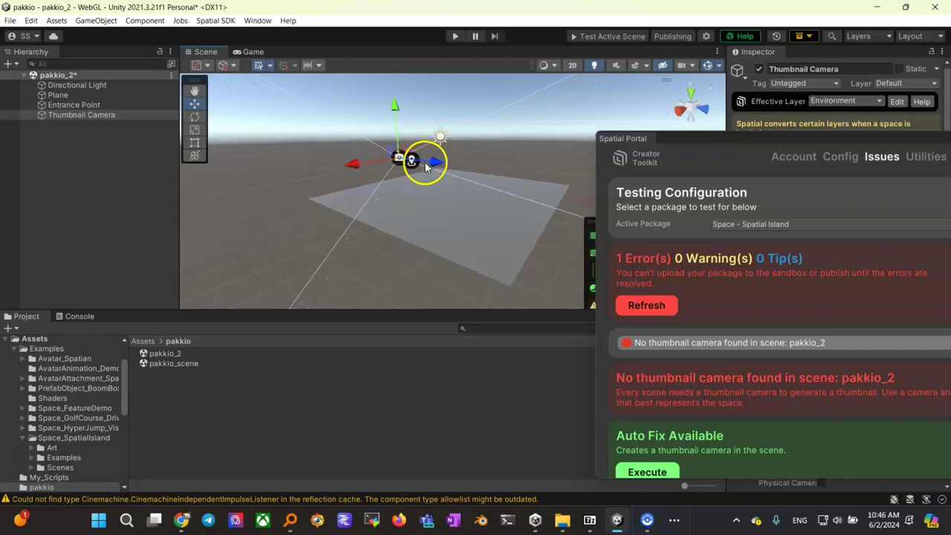
left_click(673, 139)
left_click_drag(673, 140, 832, 260)
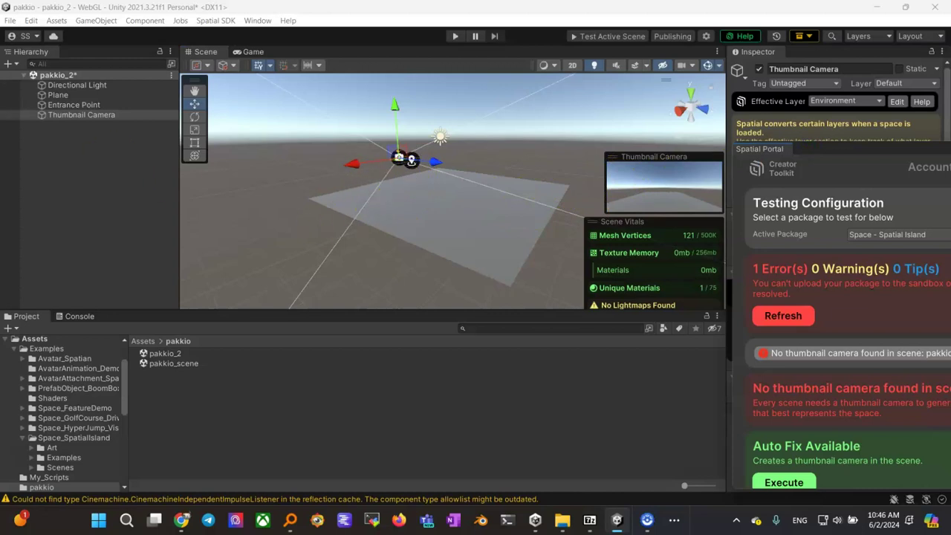
Add a 3D Cube, slide it off-centre across the plane, then select the Thumbnail Camera
left_click(7, 64)
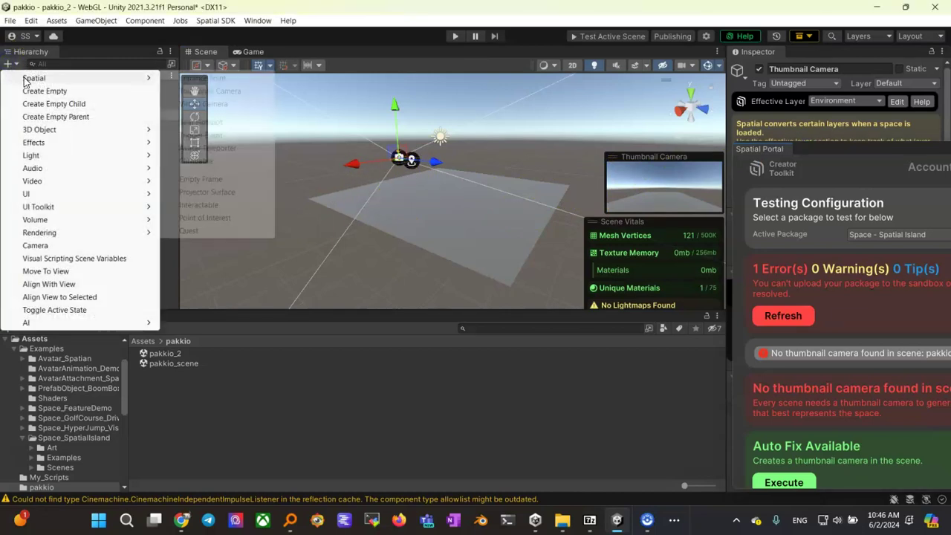
mouse_move(53, 133)
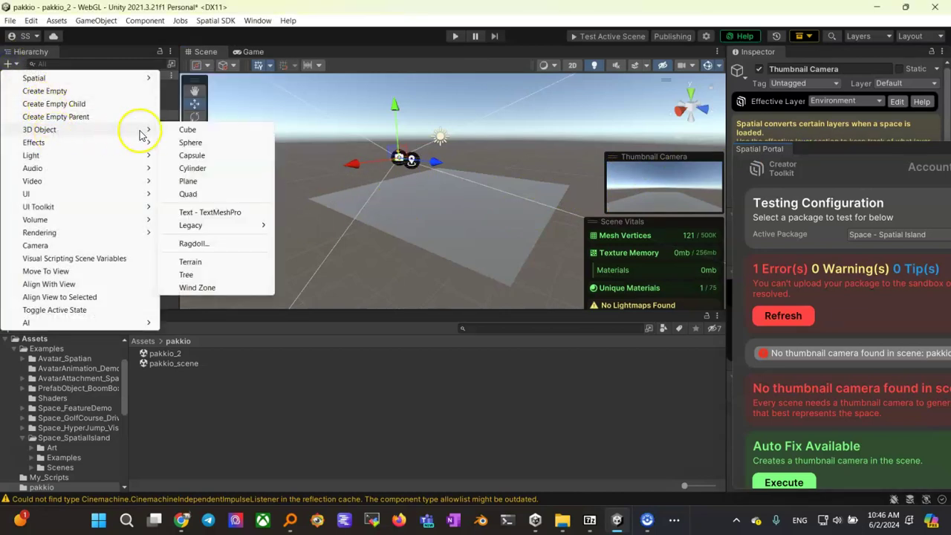
left_click(189, 130)
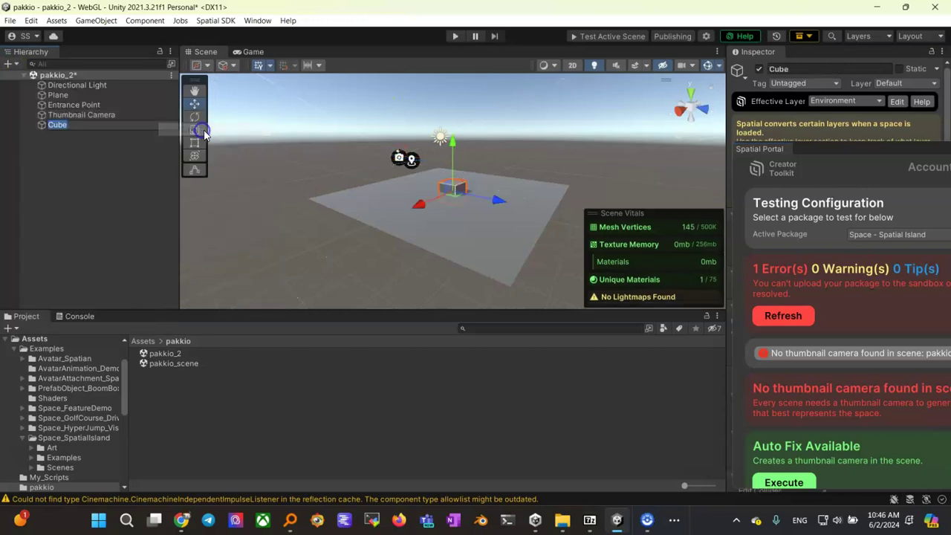
left_click(456, 143)
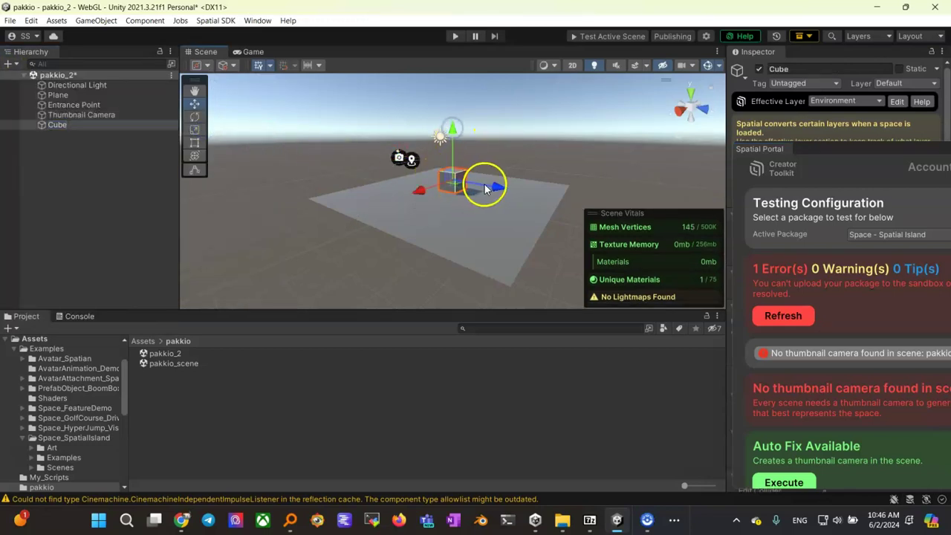
left_click_drag(498, 188, 552, 199)
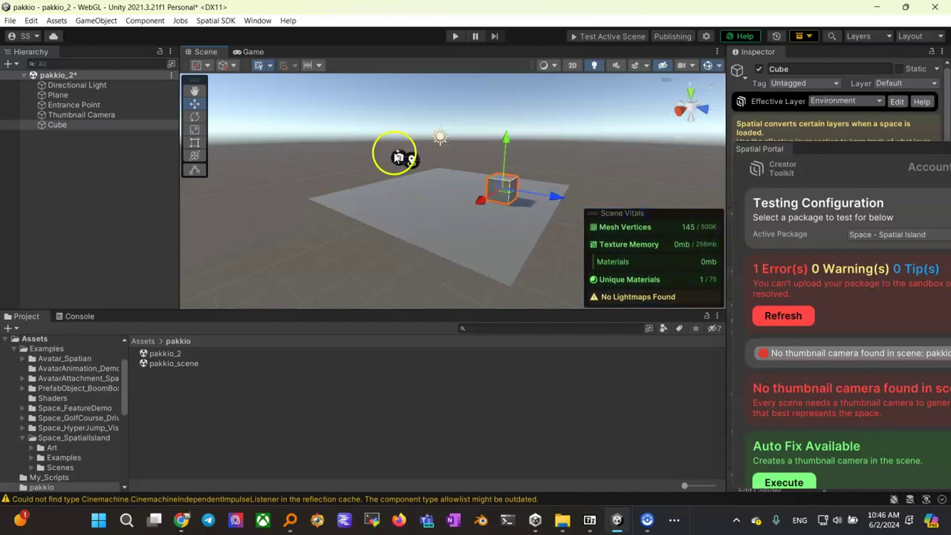
left_click(398, 157)
left_click(399, 159)
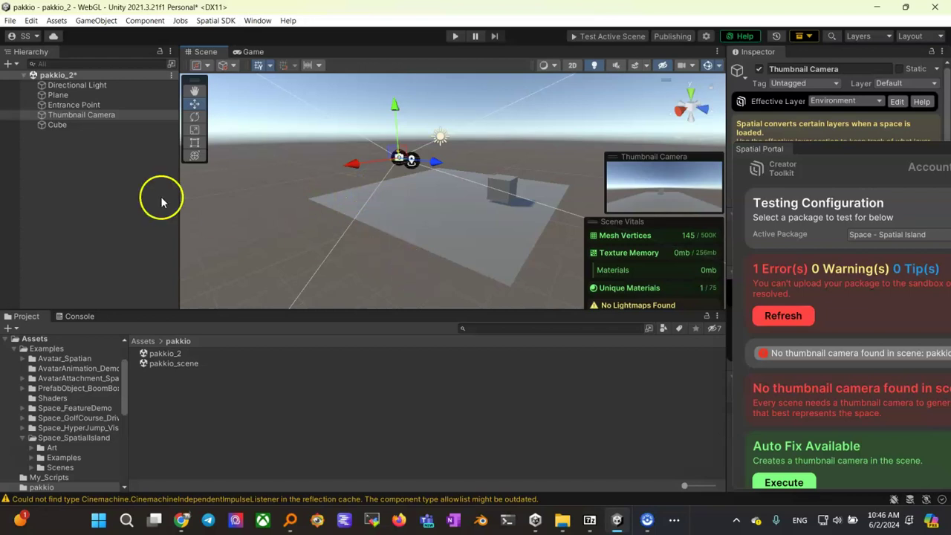
Recheck the package for issues, then enter Play mode to show the avatar in the Game view
left_click(791, 312)
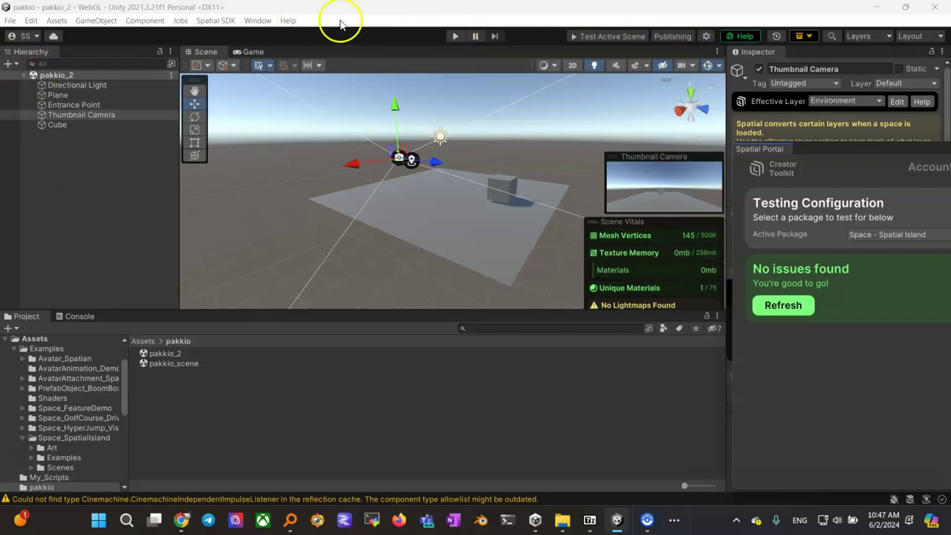
left_click(455, 37)
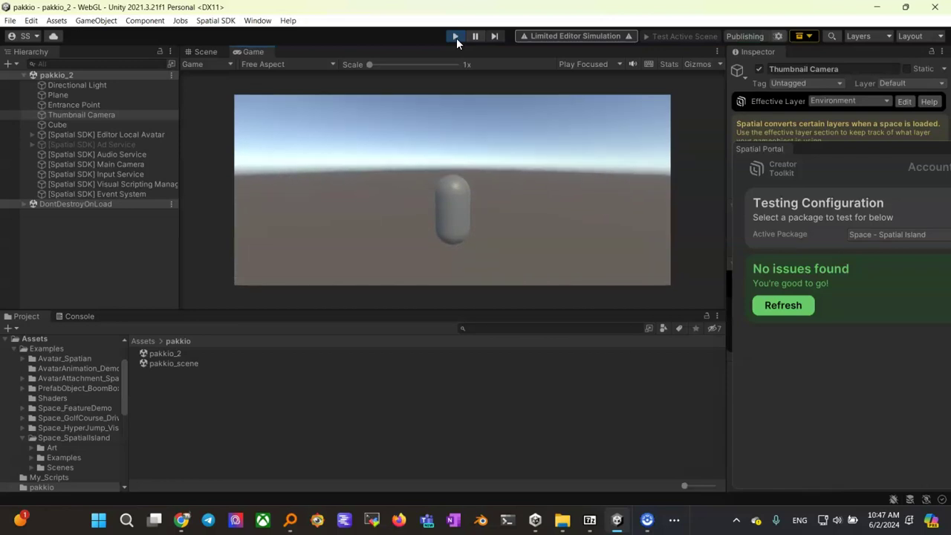
Exit Play mode, run pakkio_2 once more, then stop it to return to editing
left_click(456, 38)
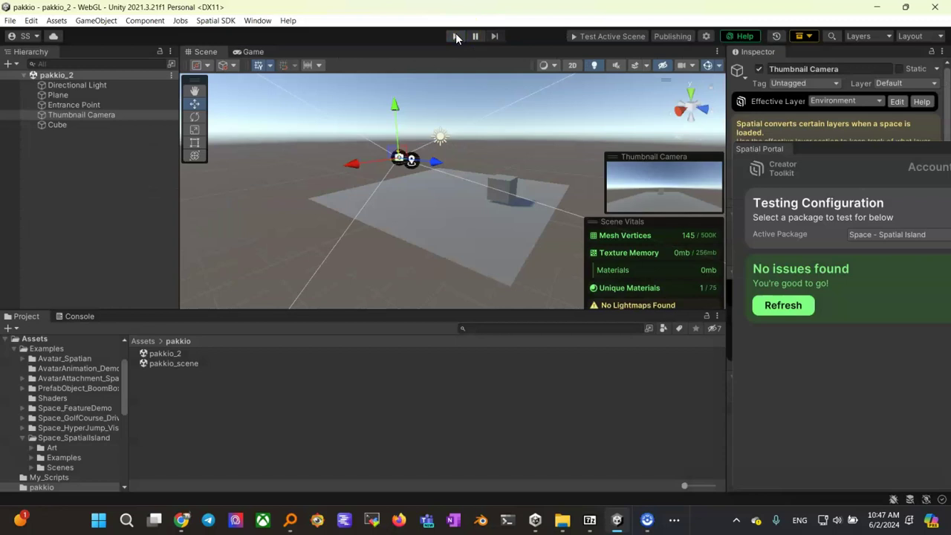
left_click(455, 36)
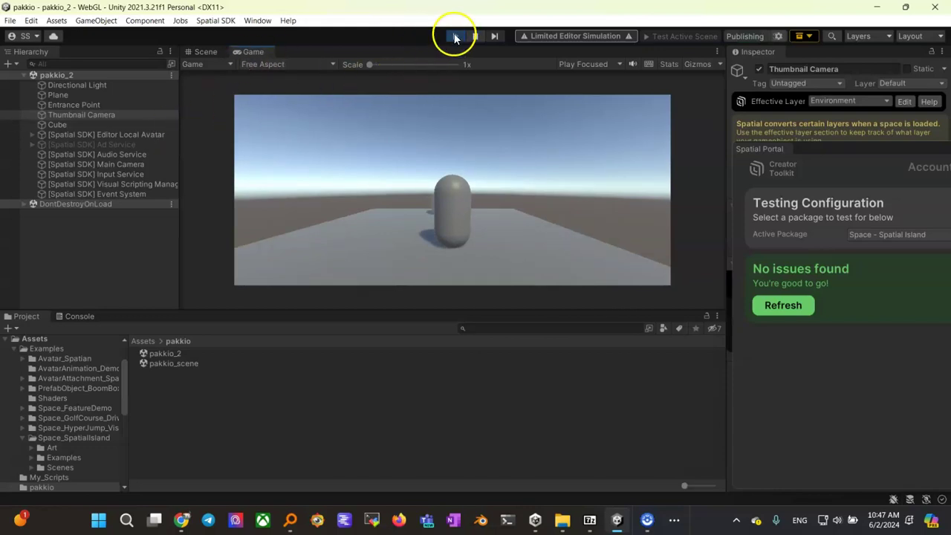
left_click(456, 37)
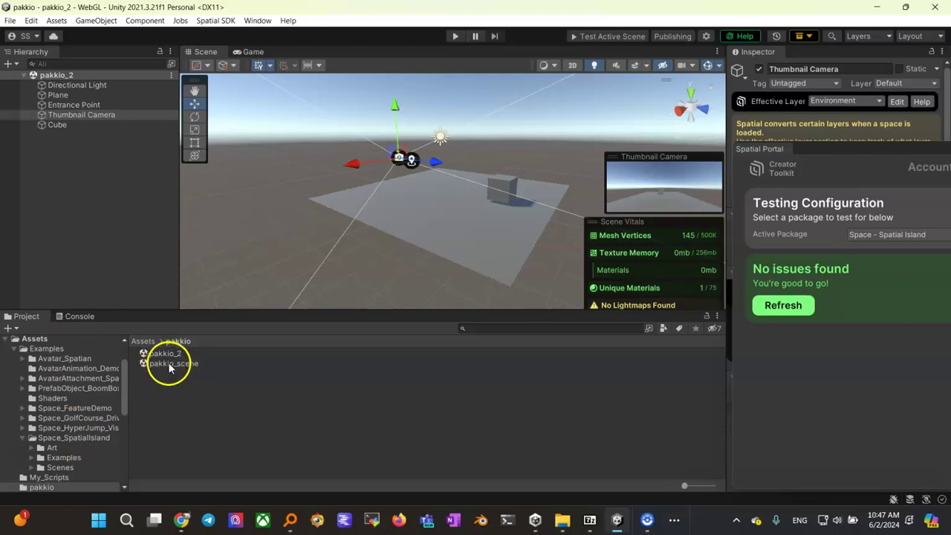
Browse the My_Scripts folder, then return to the top-level Assets folder
left_click_drag(125, 398, 123, 423)
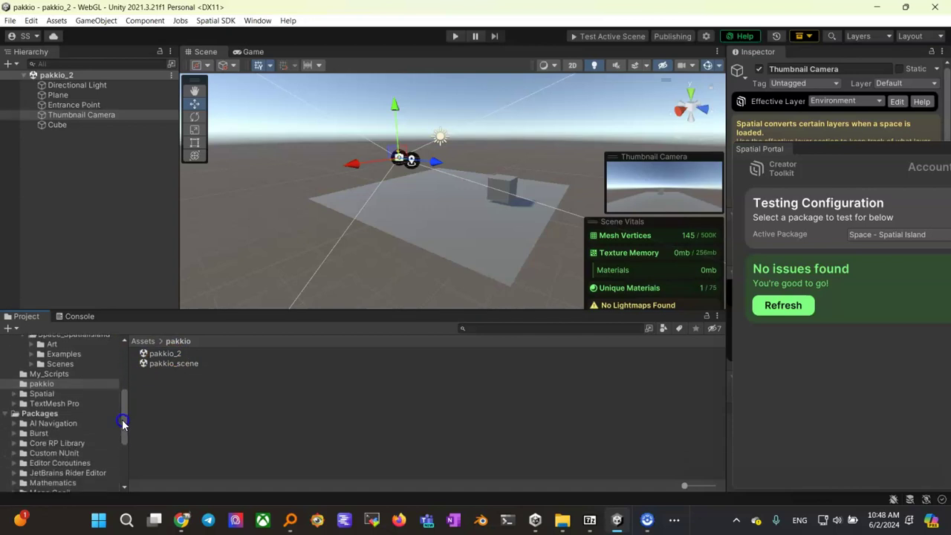
left_click(46, 377)
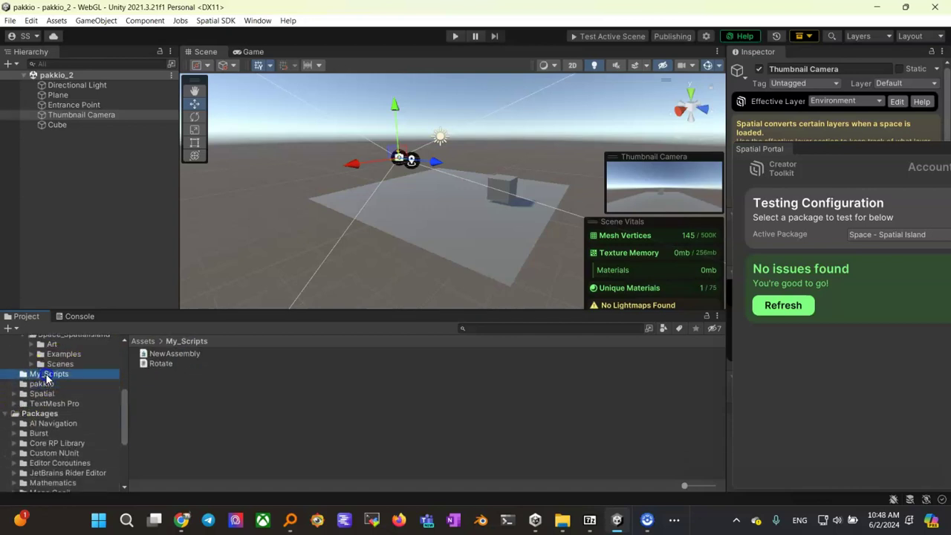
left_click(142, 341)
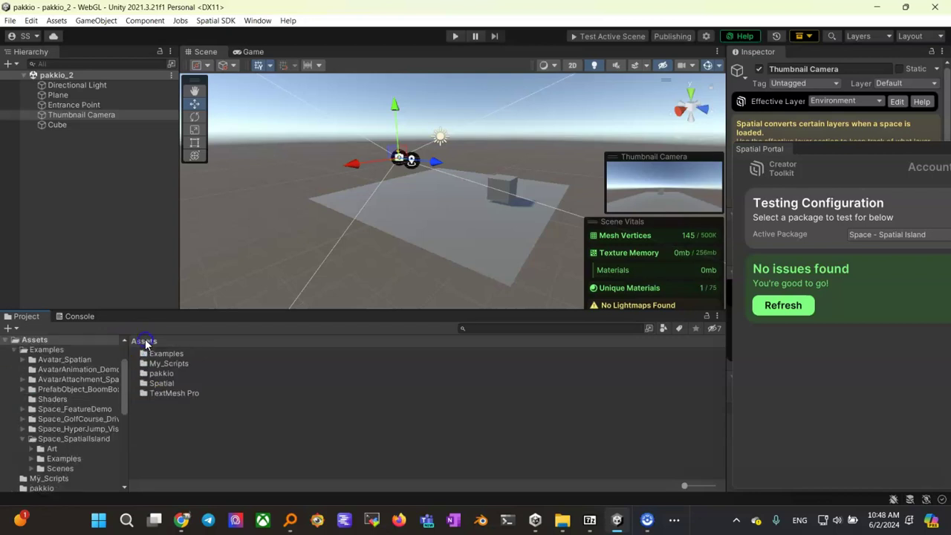
Create a new folder named My_Scripts_2 in Assets and open it
right_click(179, 416)
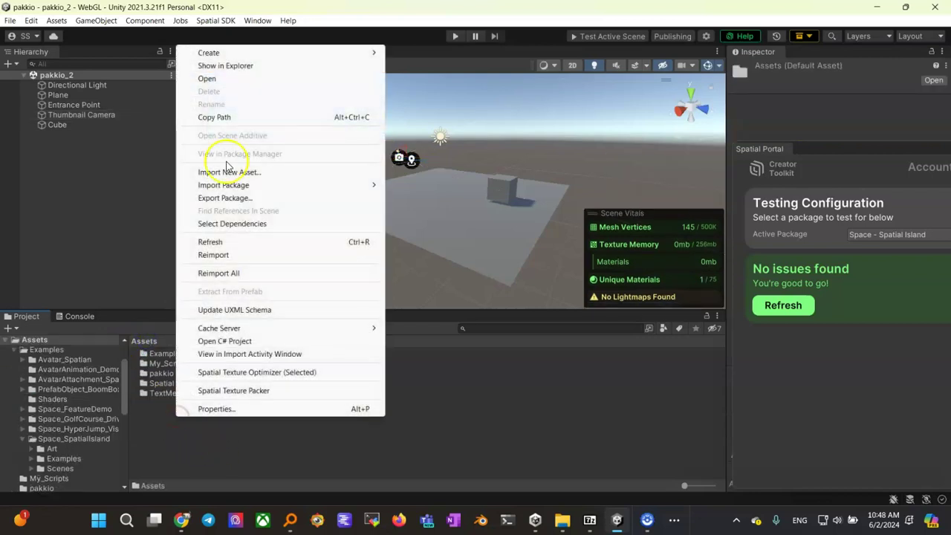
mouse_move(248, 53)
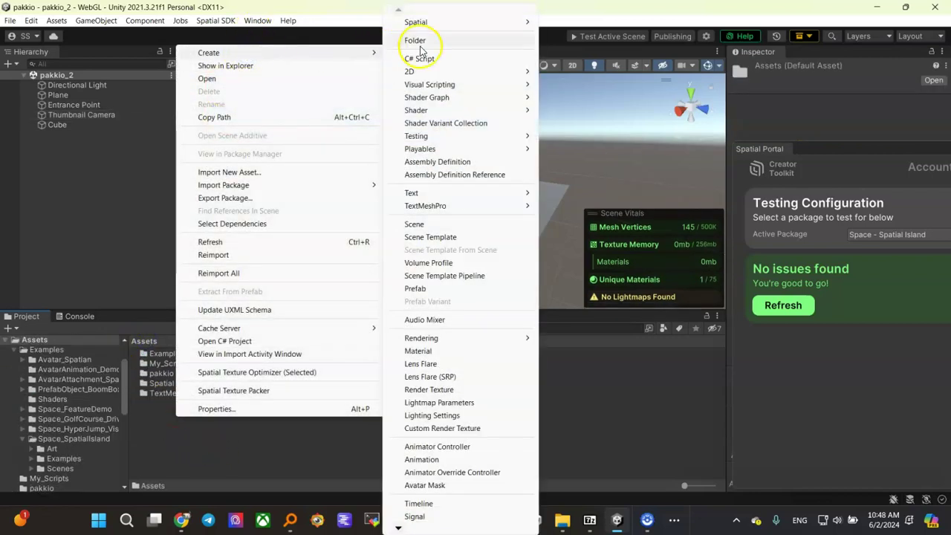
left_click(416, 42)
type("My_")
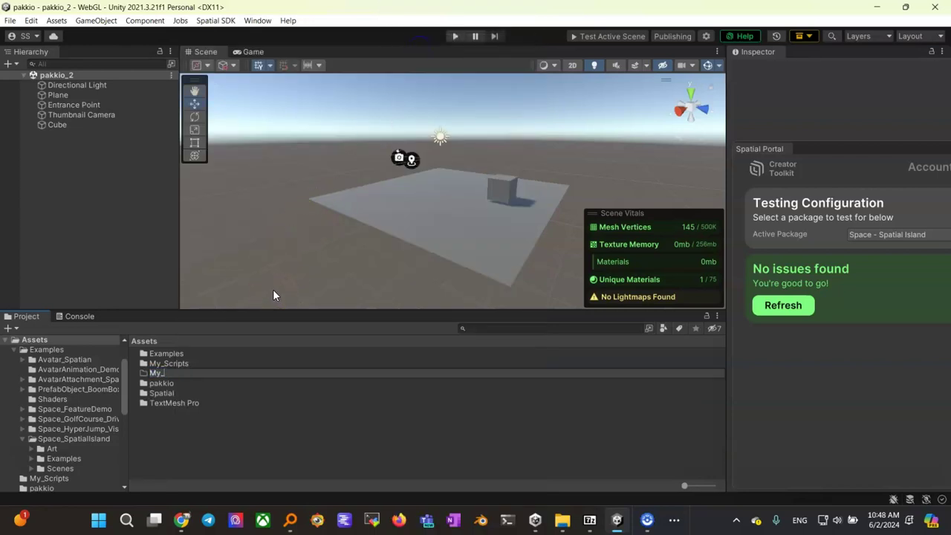
type("Script")
type("_")
key("BackSpace")
type("s_2")
key("Return")
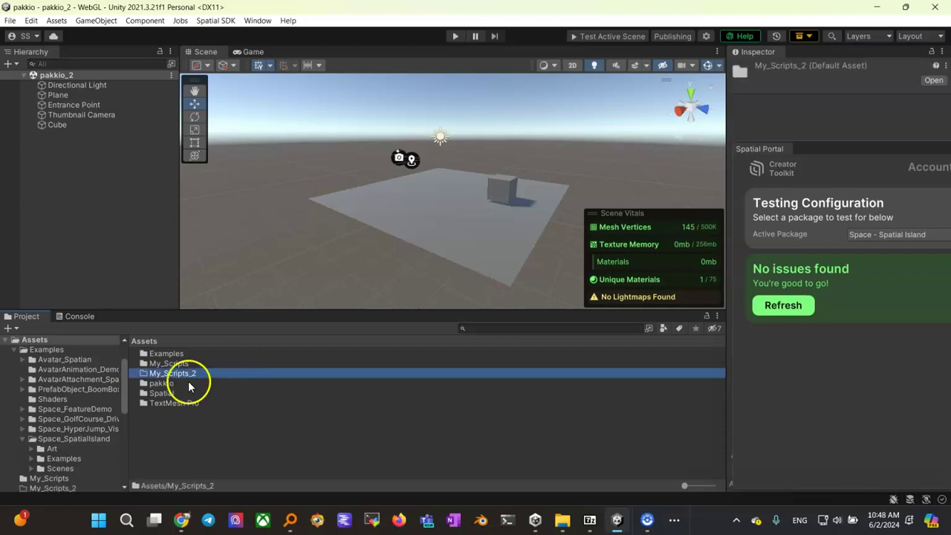
double_click(169, 373)
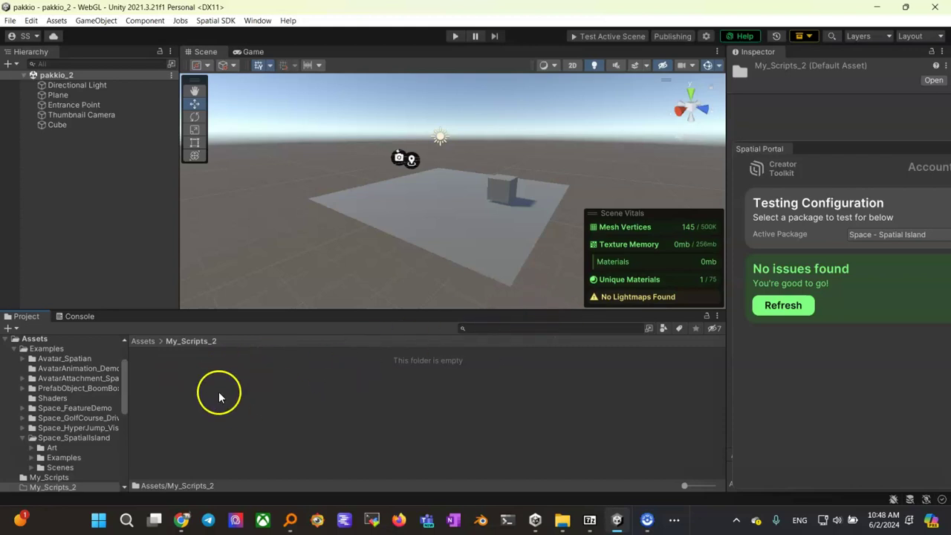
Show the Spatial Portal Config page and detach it into a floating window
right_click(182, 376)
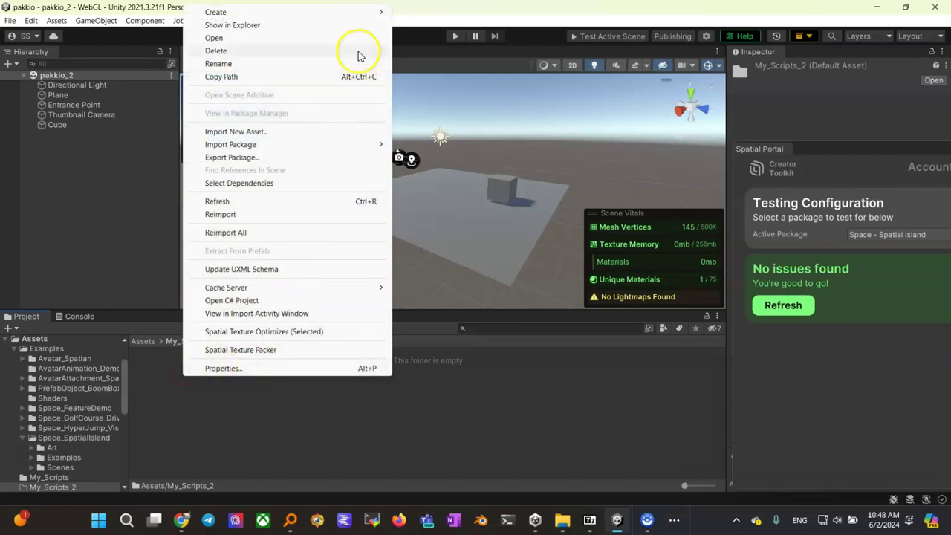
left_click(576, 409)
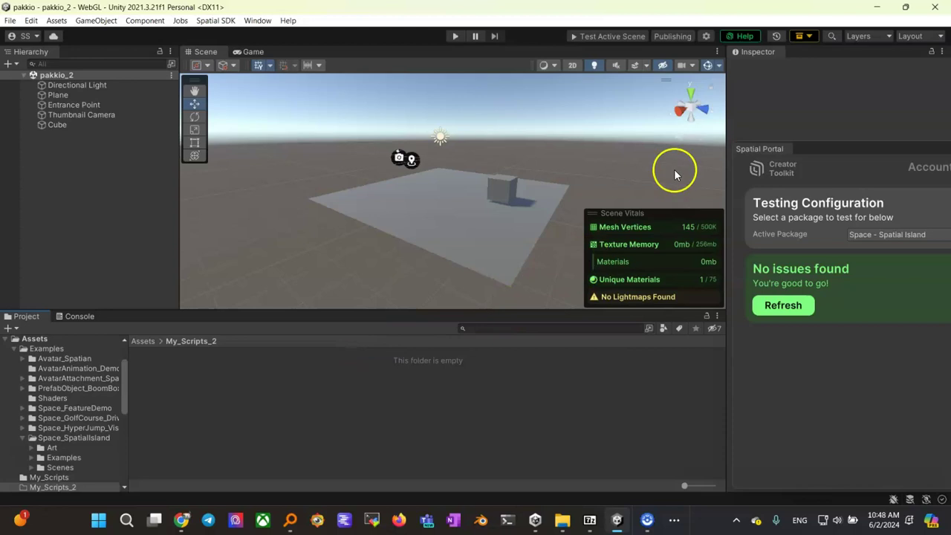
left_click(707, 37)
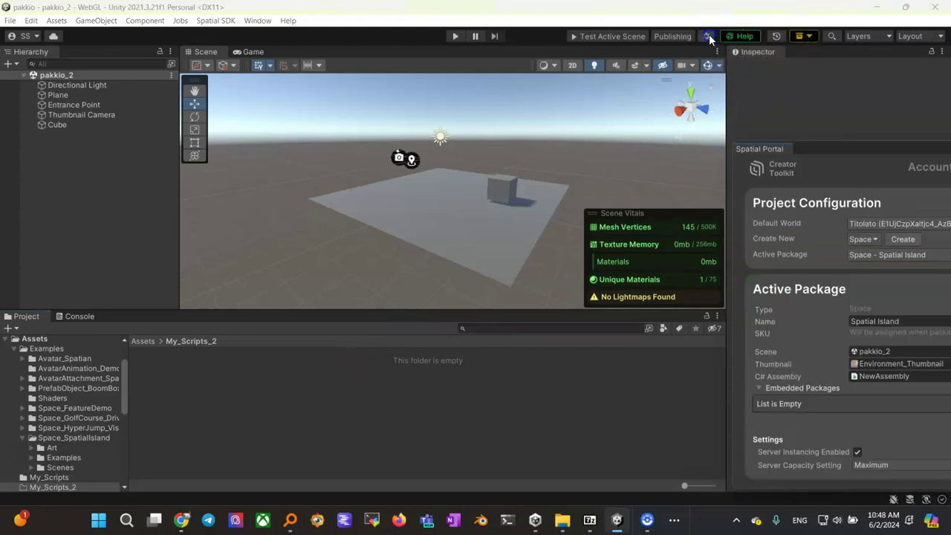
left_click_drag(852, 152, 630, 122)
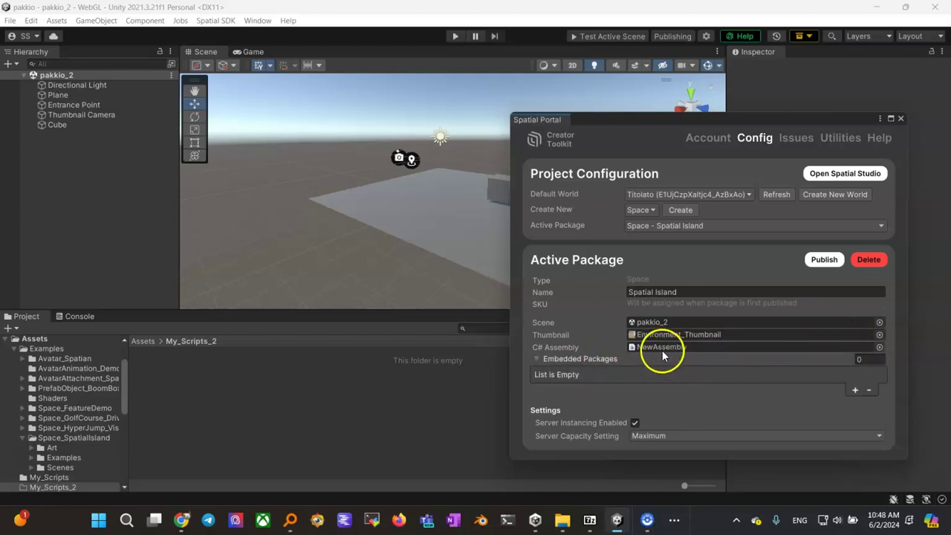
Create an Assembly Definition in My_Scripts_2 with the default NewAssembly name, shown as large icons
right_click(187, 375)
mouse_move(285, 11)
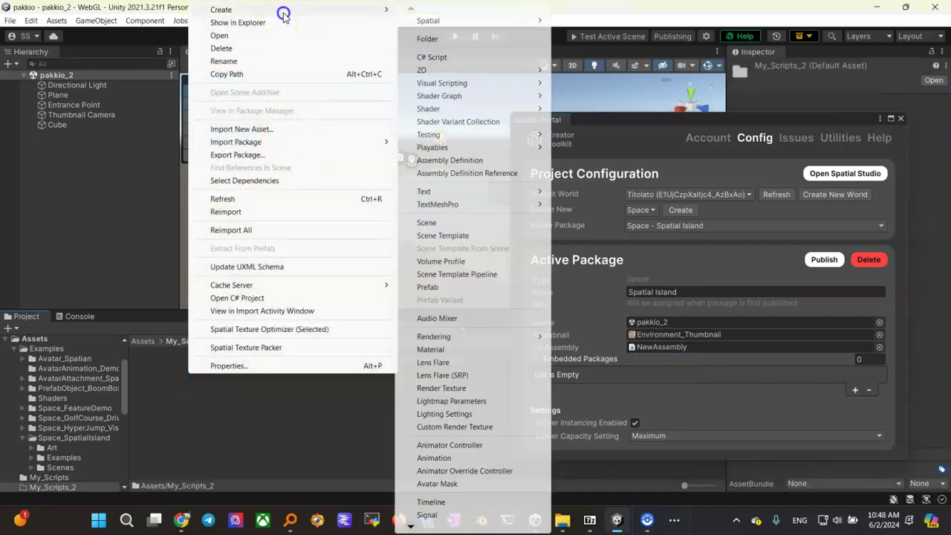
mouse_move(429, 20)
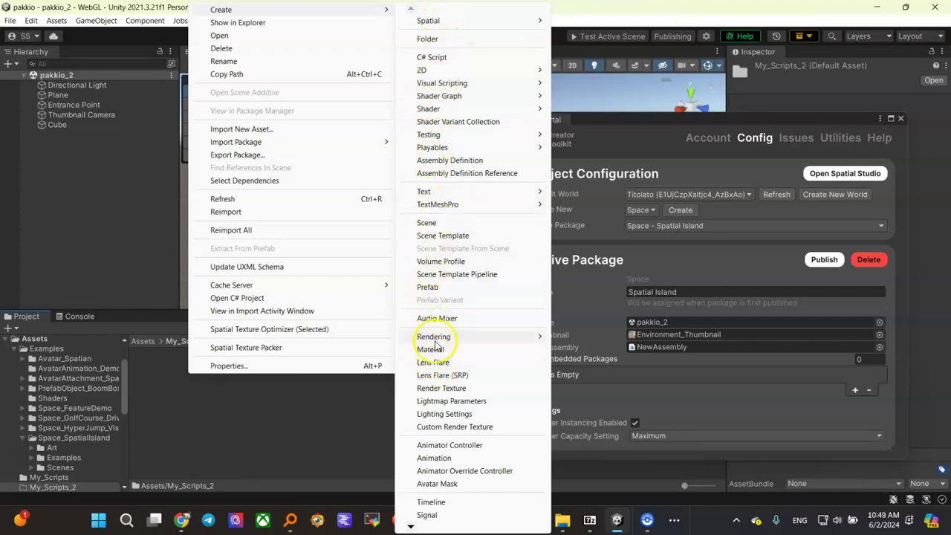
left_click(470, 165)
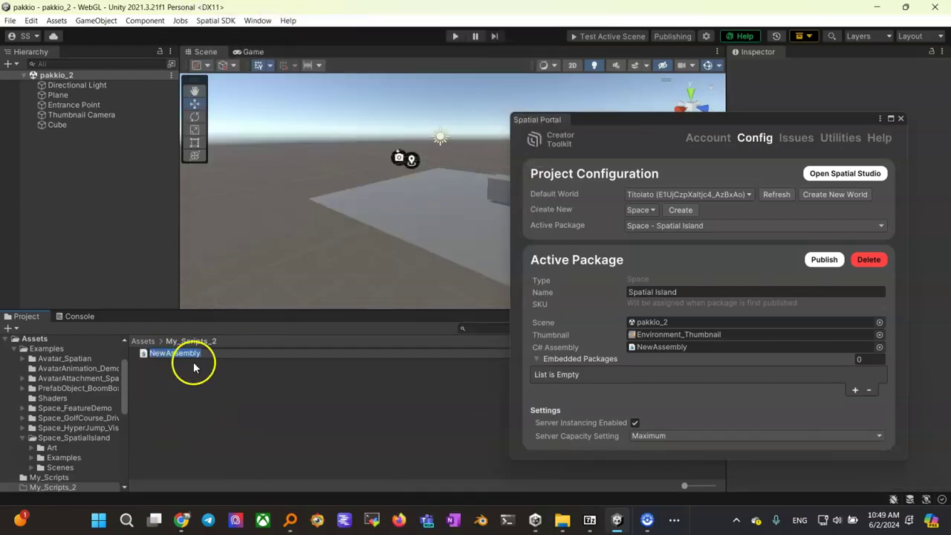
key("Return")
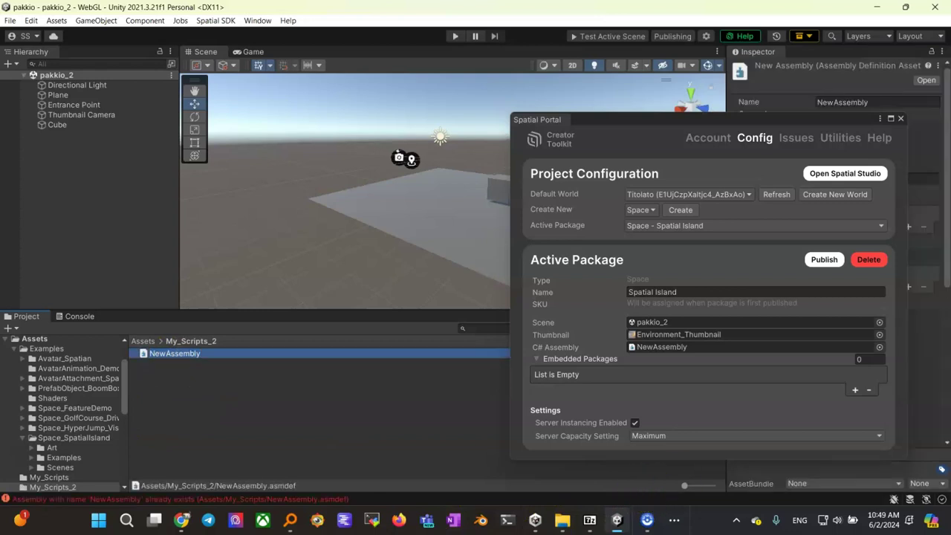
key("alt+Tab")
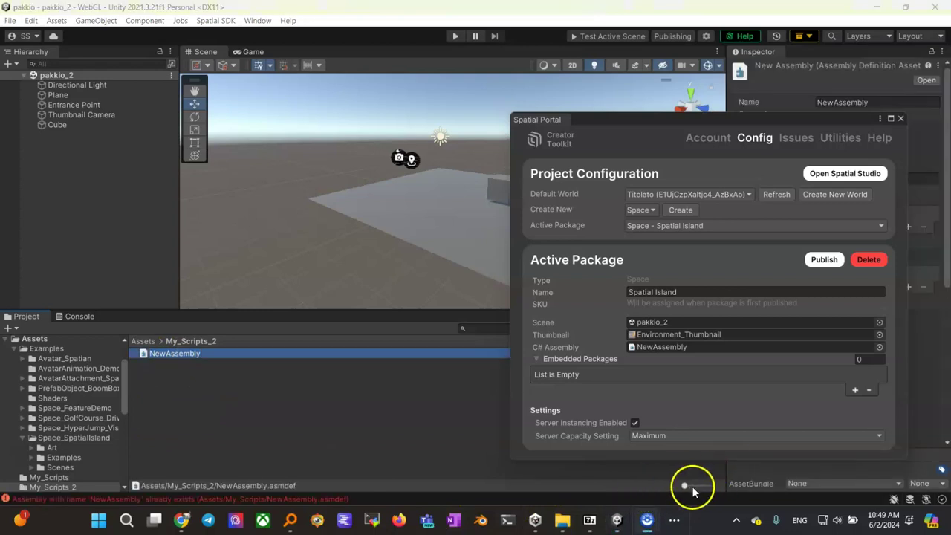
left_click_drag(691, 486, 711, 486)
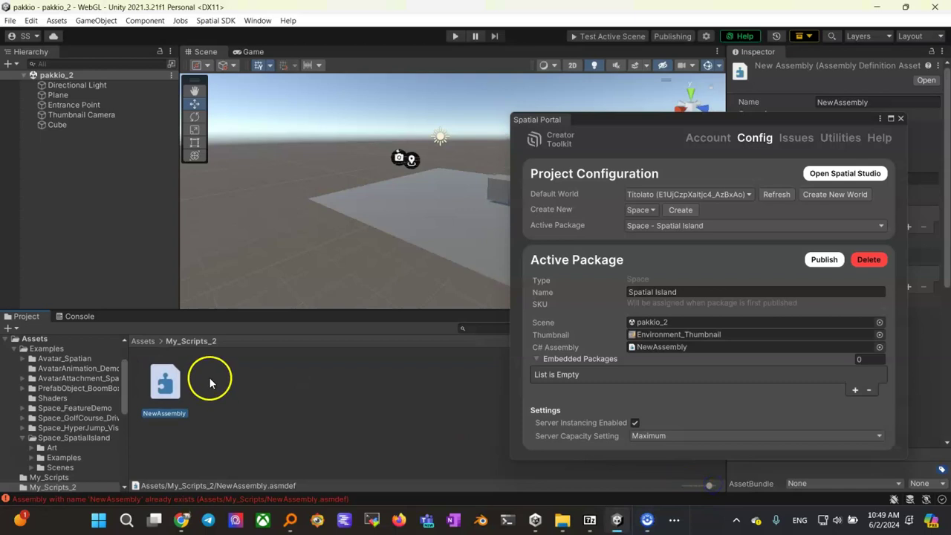
Rename the assembly definition file to pakkio2 and try dragging it onto the package's C# Assembly
left_click(152, 415)
type("pakkio2")
key("Return")
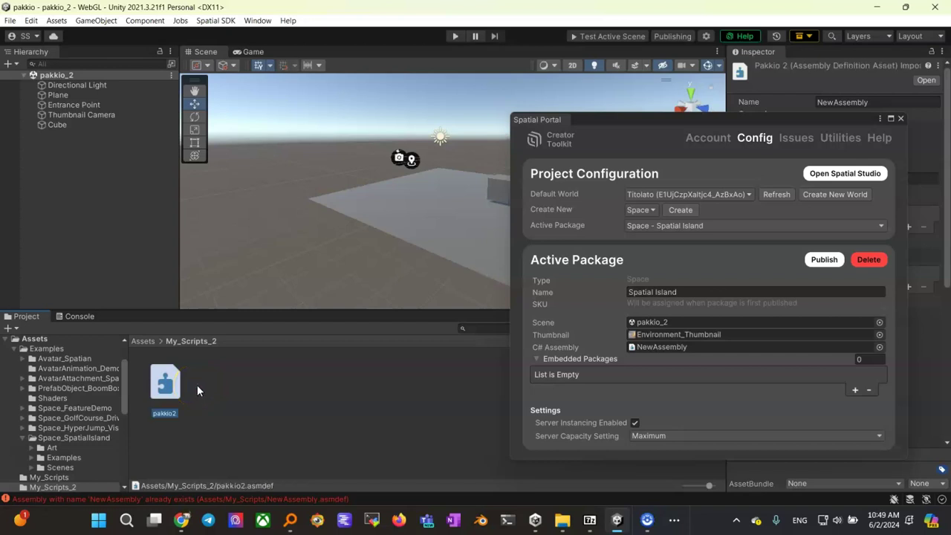
left_click(177, 413)
left_click(167, 382)
left_click_drag(167, 383, 627, 358)
Search 'pakkio' in the C# Assembly picker and choose pakkio2 for the Spatial Island package
left_click(879, 347)
left_click(879, 327)
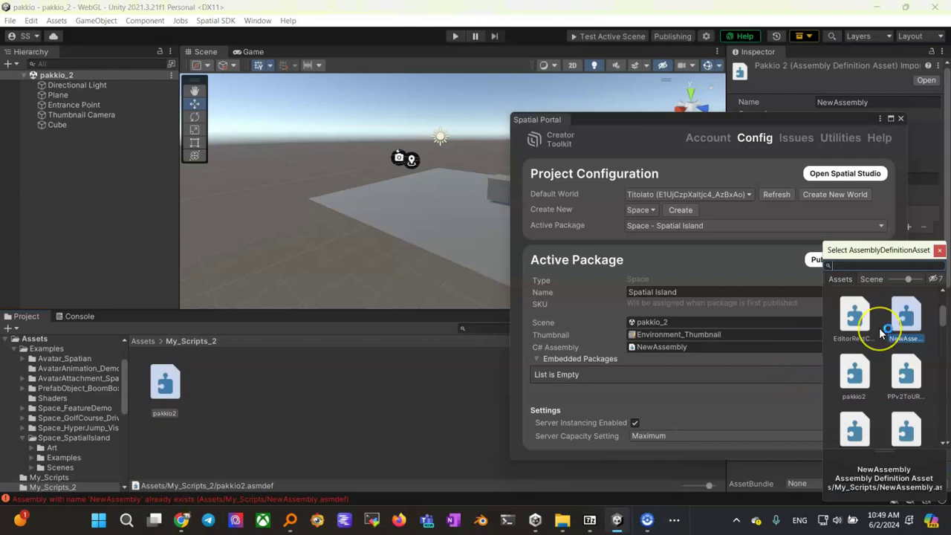
type("pak")
type("kio")
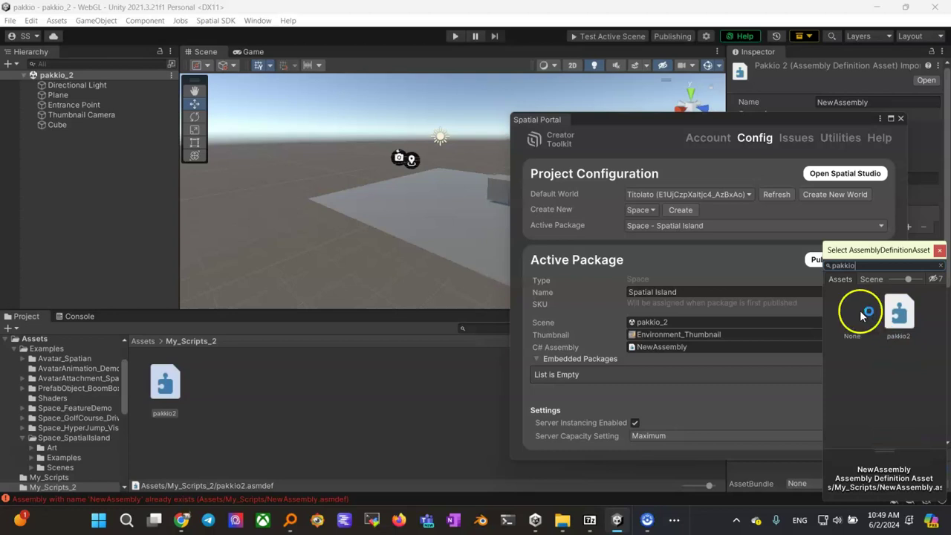
left_click(897, 316)
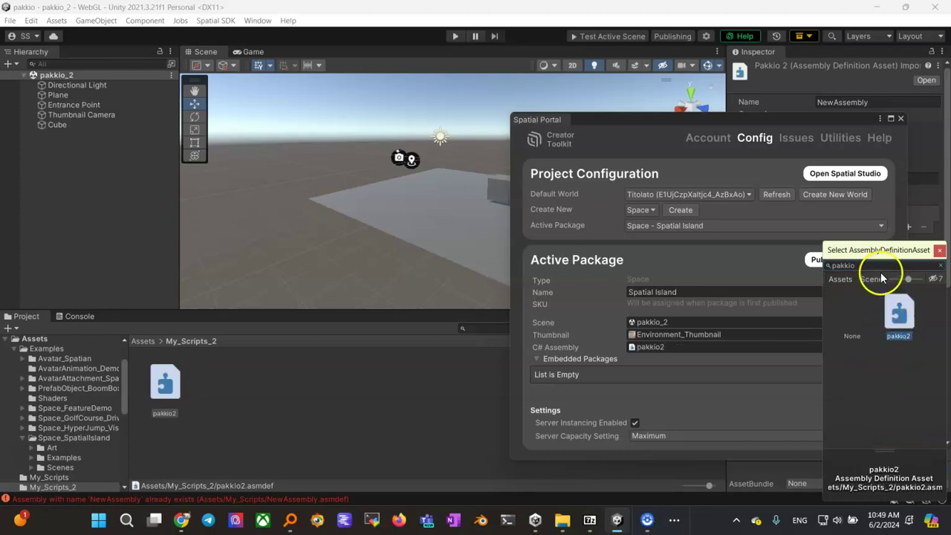
left_click(651, 375)
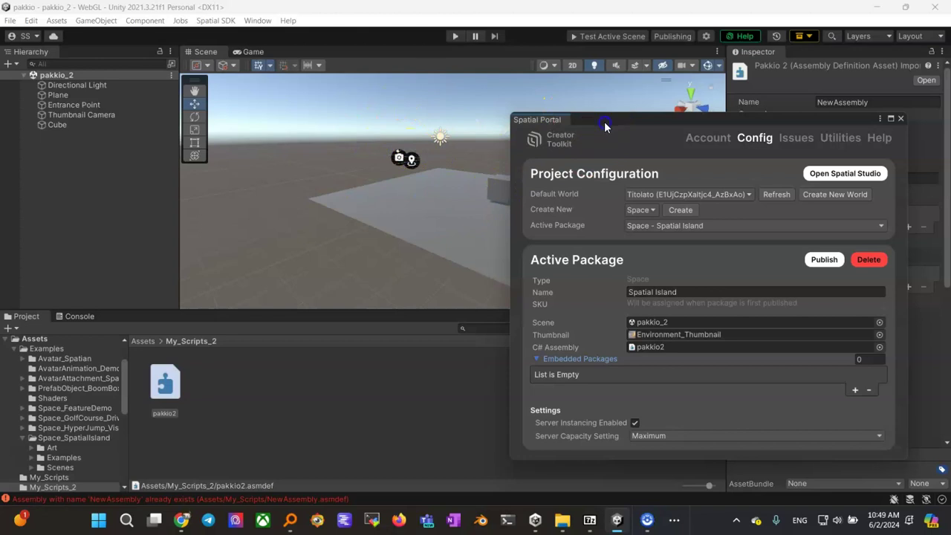
left_click_drag(604, 126, 703, 147)
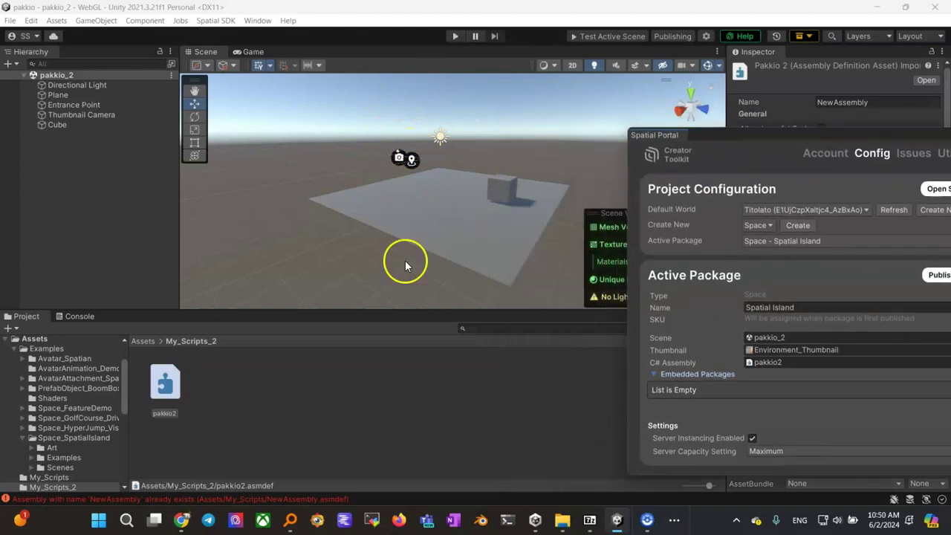
right_click(220, 384)
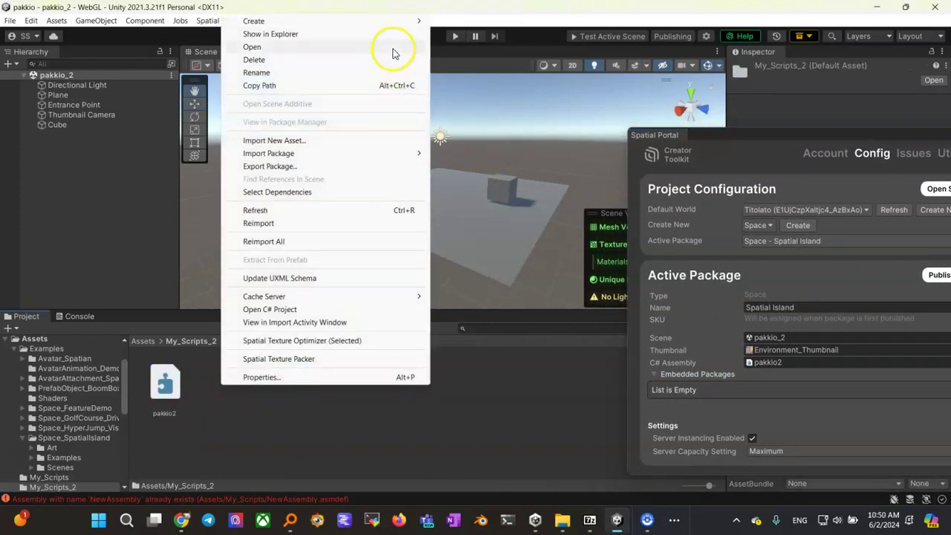
Create a C# script named Script_2 in My_Scripts_2 and uncover its Inspector details
mouse_move(364, 23)
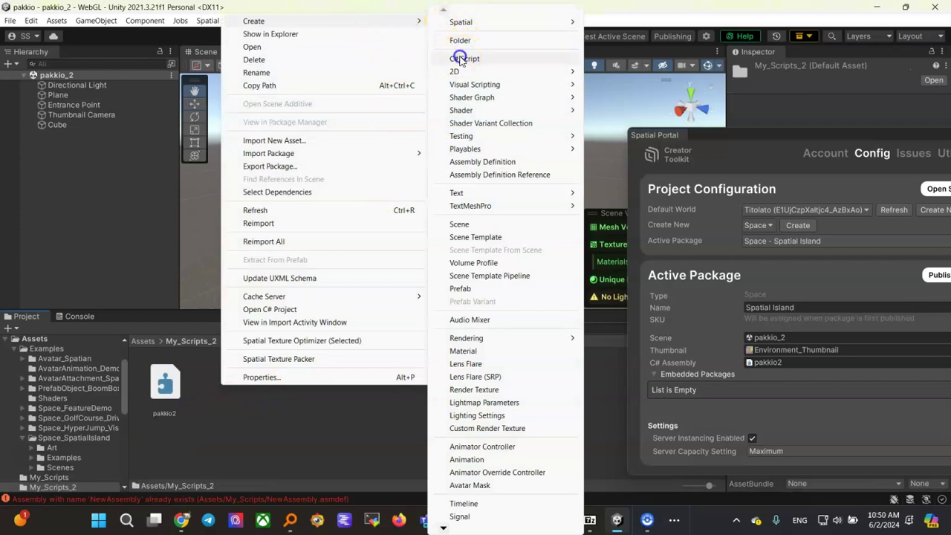
left_click(469, 58)
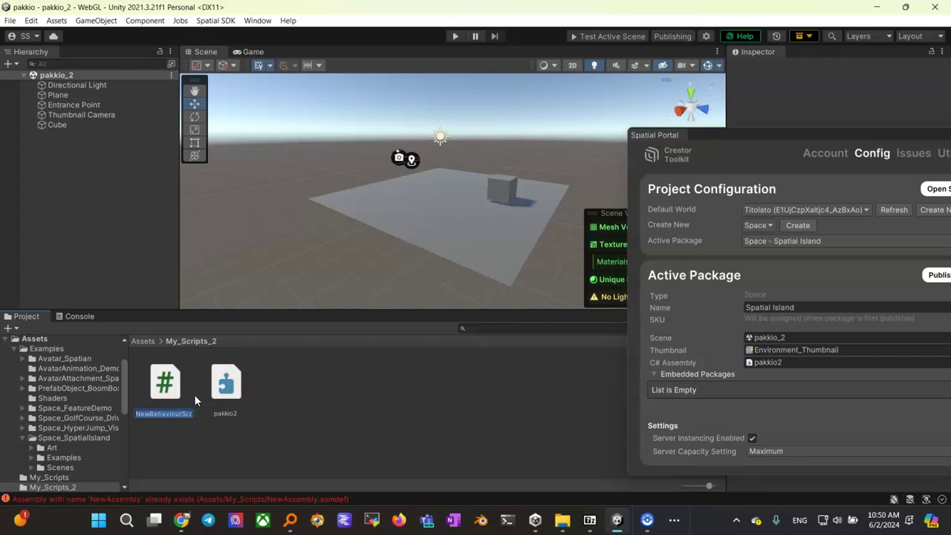
type("script_")
key("BackSpace")
key("BackSpace")
key("BackSpace")
key("BackSpace")
key("BackSpace")
type("Script_")
type("2")
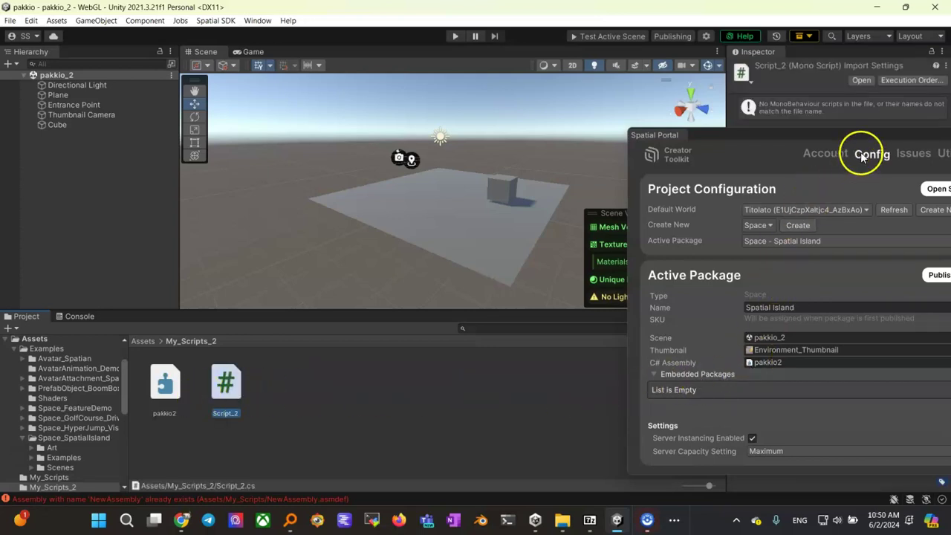
left_click_drag(843, 136, 950, 136)
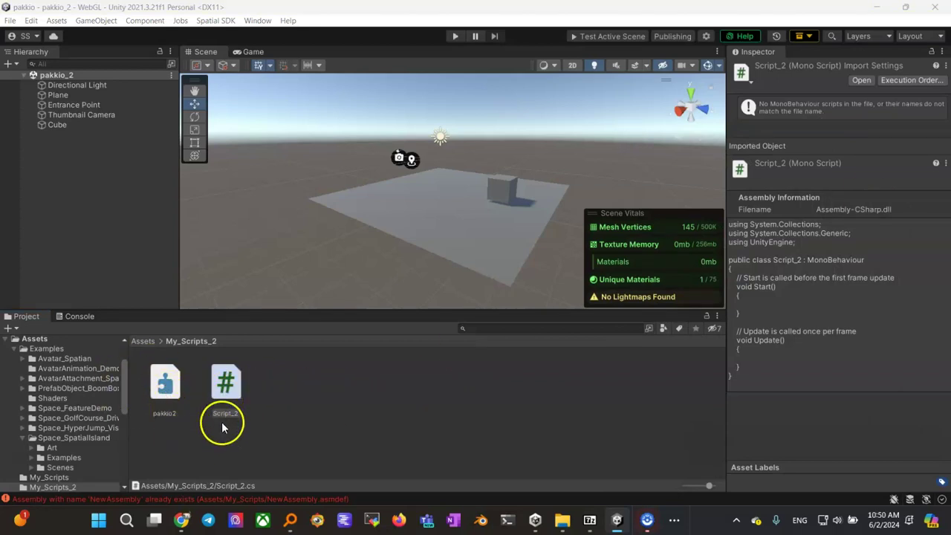
Open Script_2 in Visual Studio, reload the project, and write a Debug.Log("sono partito") call in Start()
double_click(227, 380)
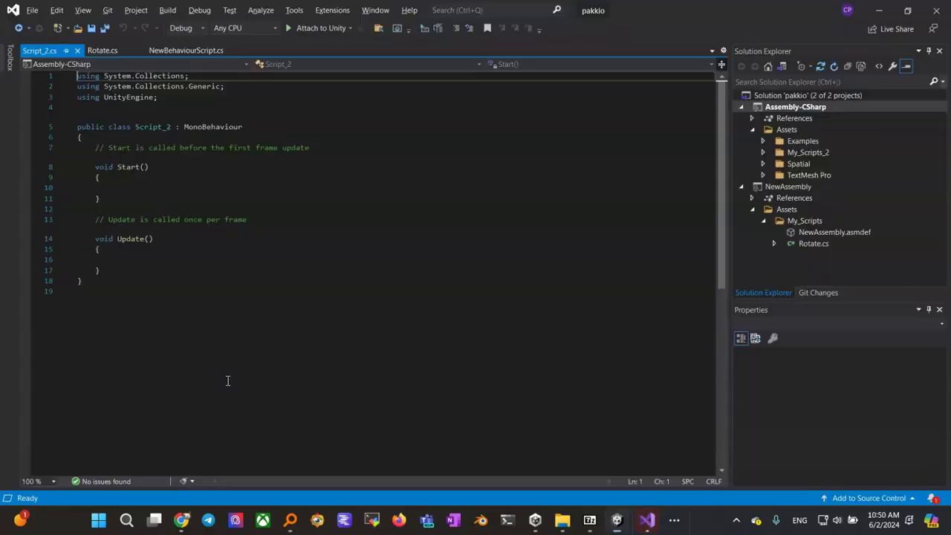
left_click(438, 292)
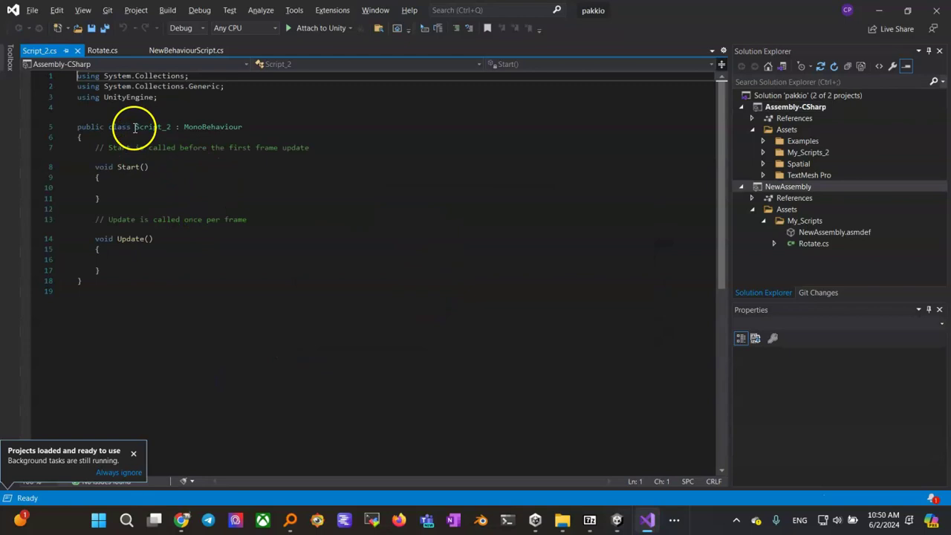
left_click_drag(135, 127, 169, 127)
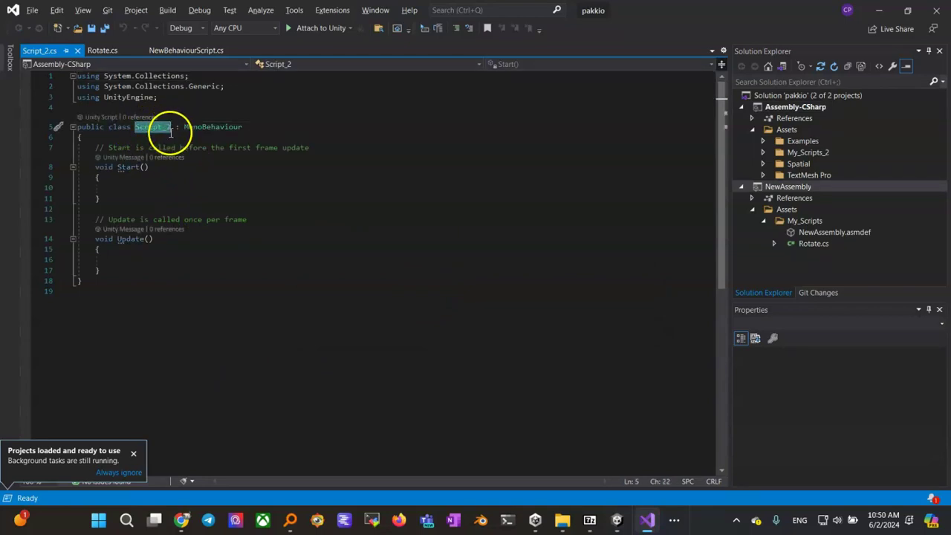
left_click(127, 188)
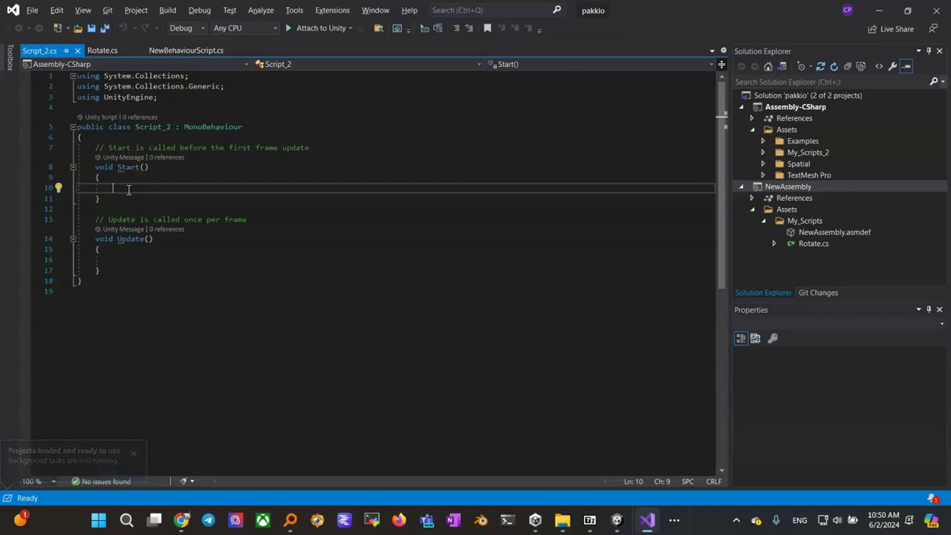
type("De")
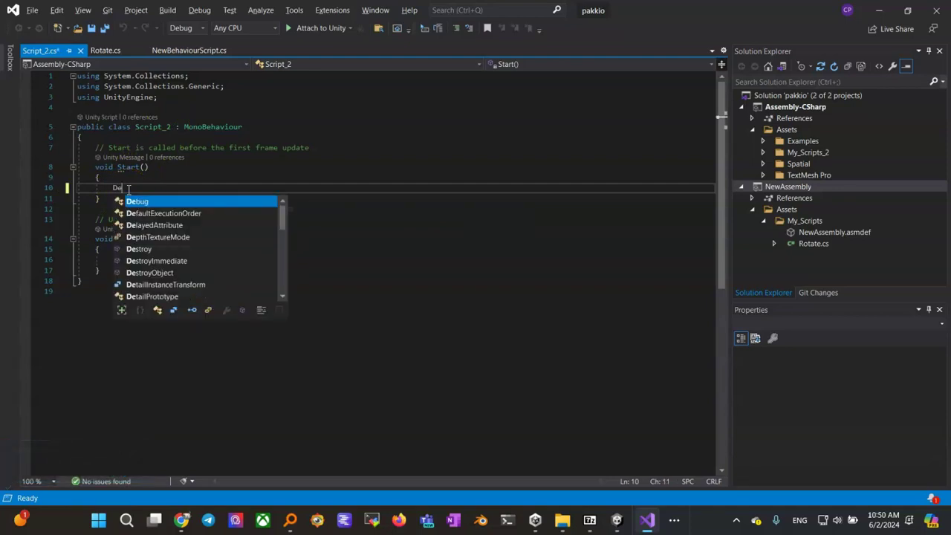
type("bu")
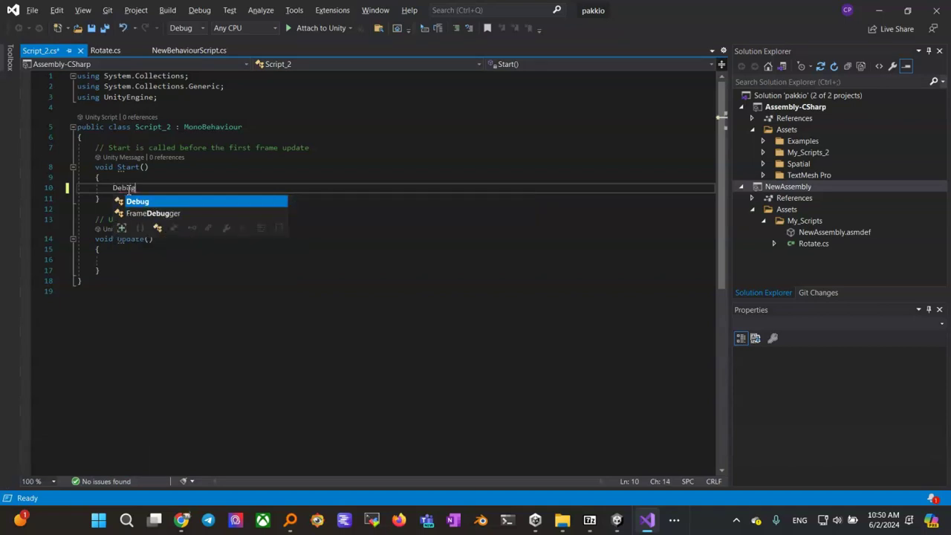
type("g.Log(\"sono partito")
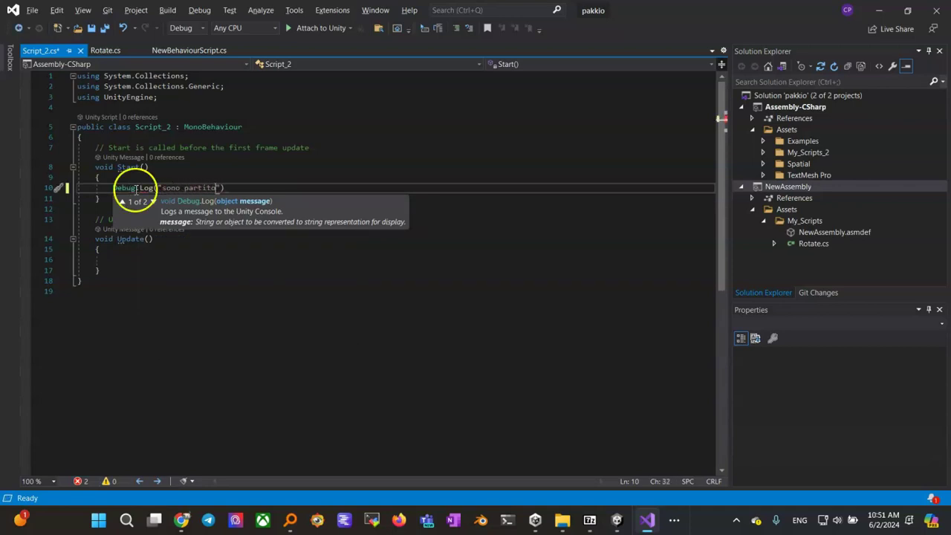
Add an empty line after the end of the Update() method
left_click(141, 252)
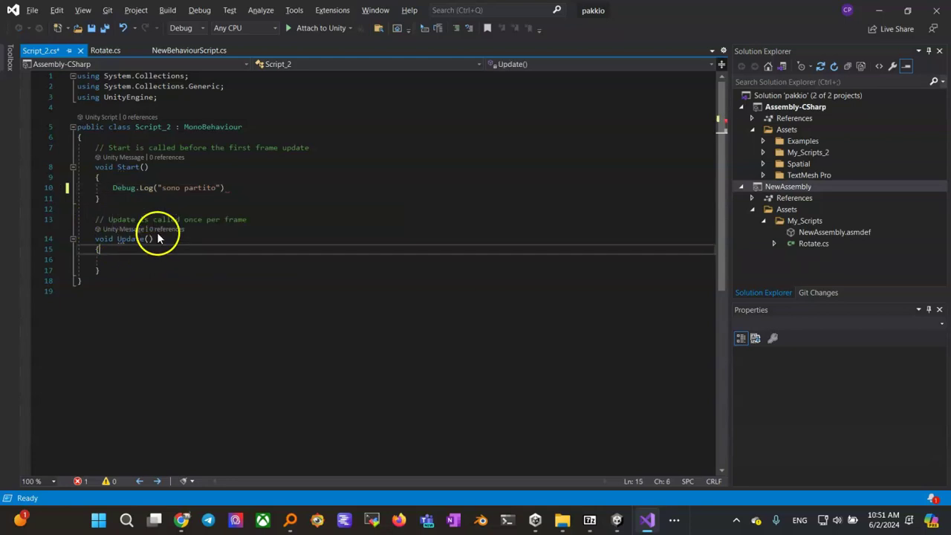
left_click(115, 273)
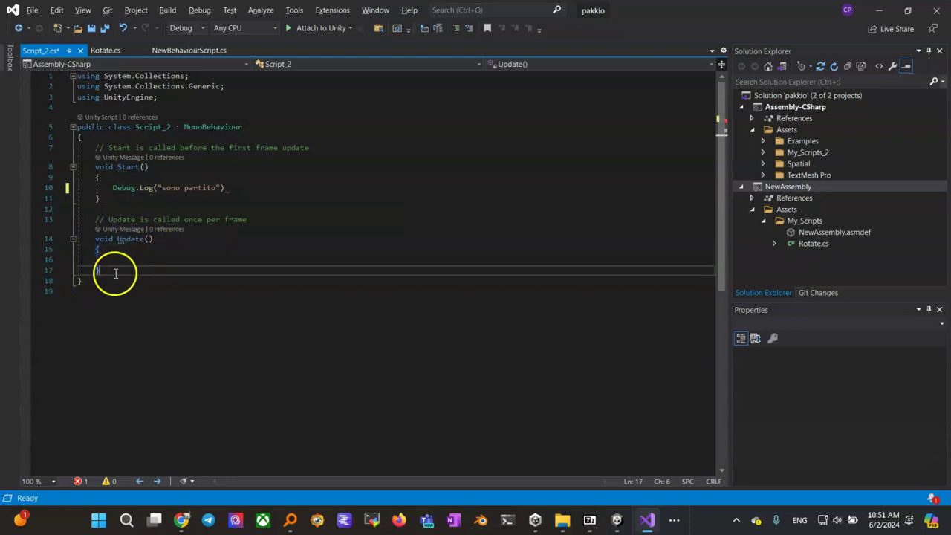
key("Return")
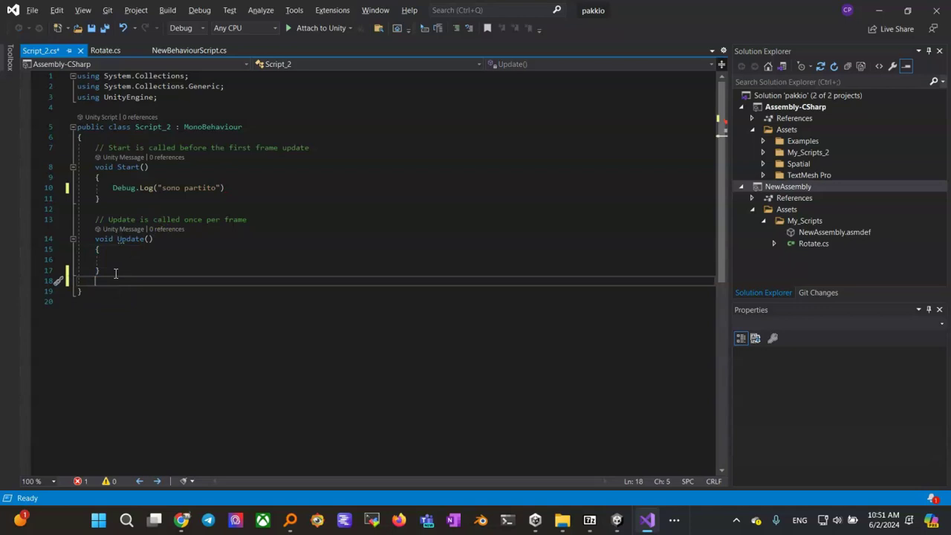
mouse_move(178, 522)
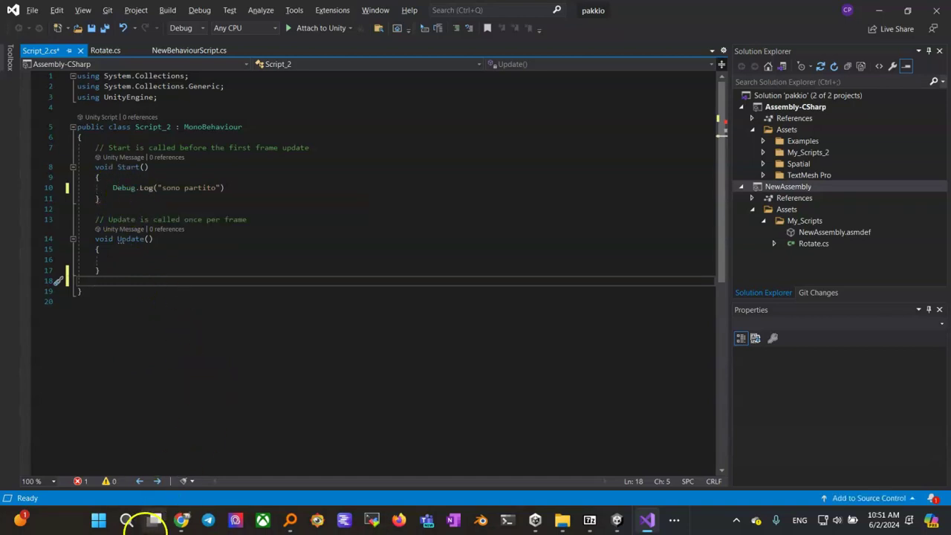
Exit browser fullscreen and close the My Sandbox tab, leaving the C# Scripting docs visible
left_click(181, 520)
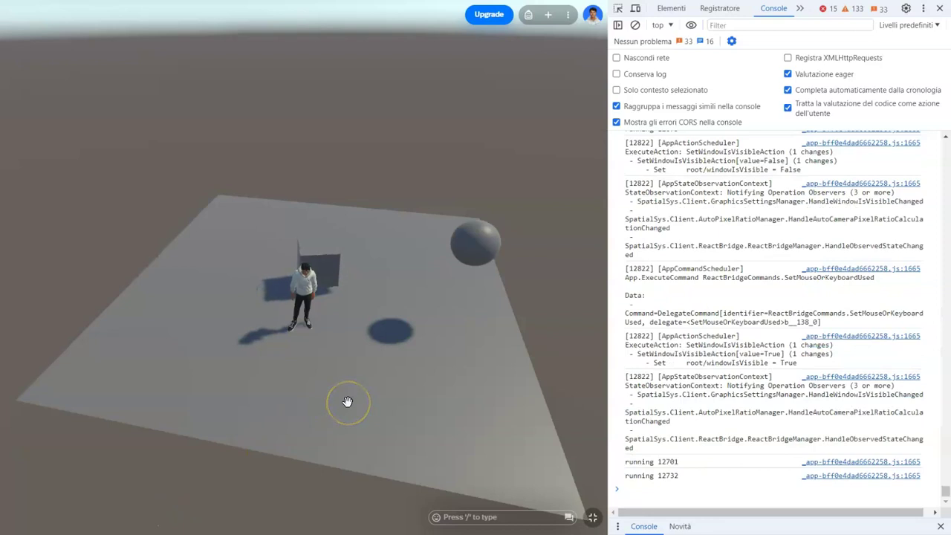
key("Escape")
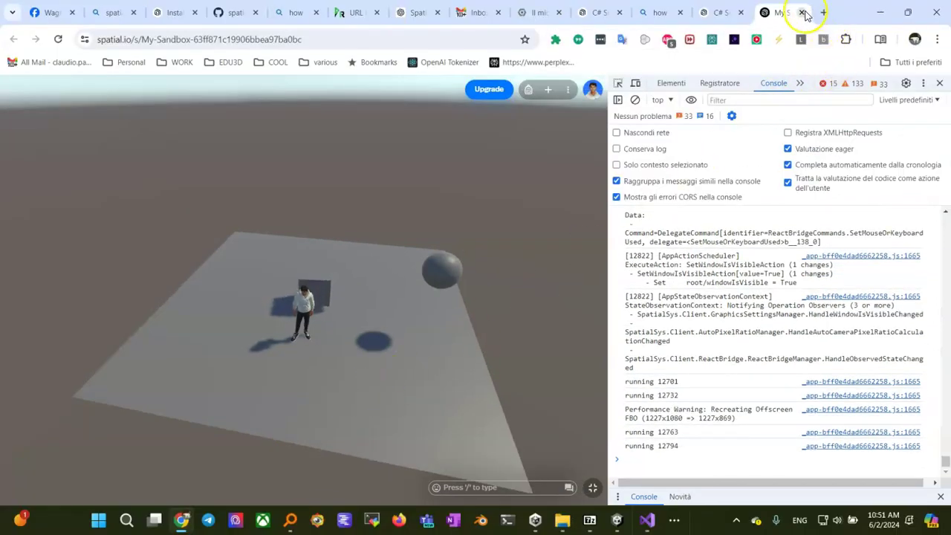
left_click(804, 12)
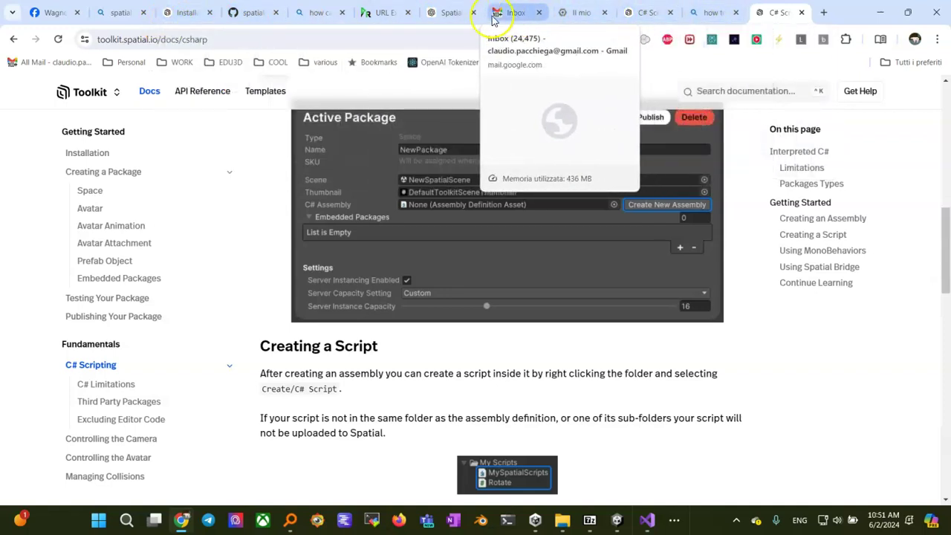
Select the OnMouseDown method in ChatGPT's CubeTouchToggle script, then go back to Visual Studio
left_click(449, 14)
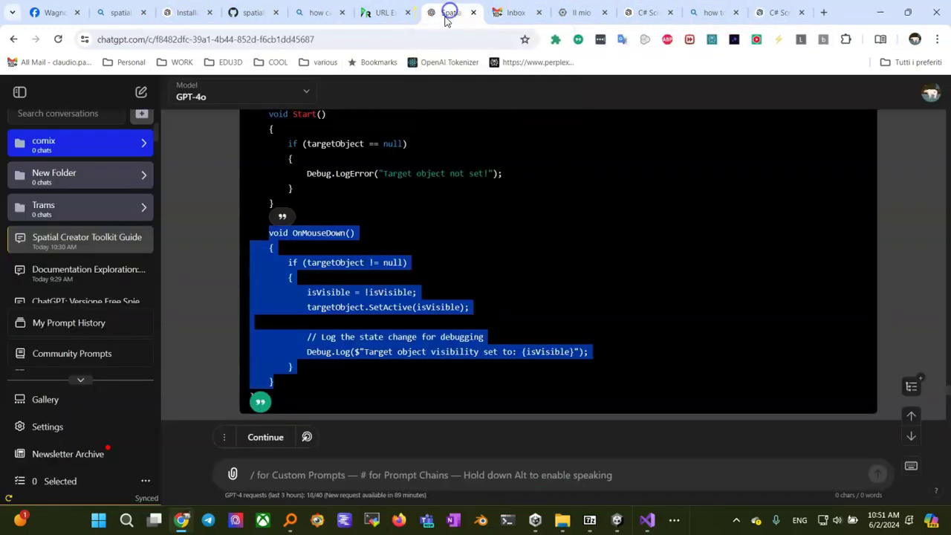
left_click(281, 244)
scroll(280, 244, "up", 3)
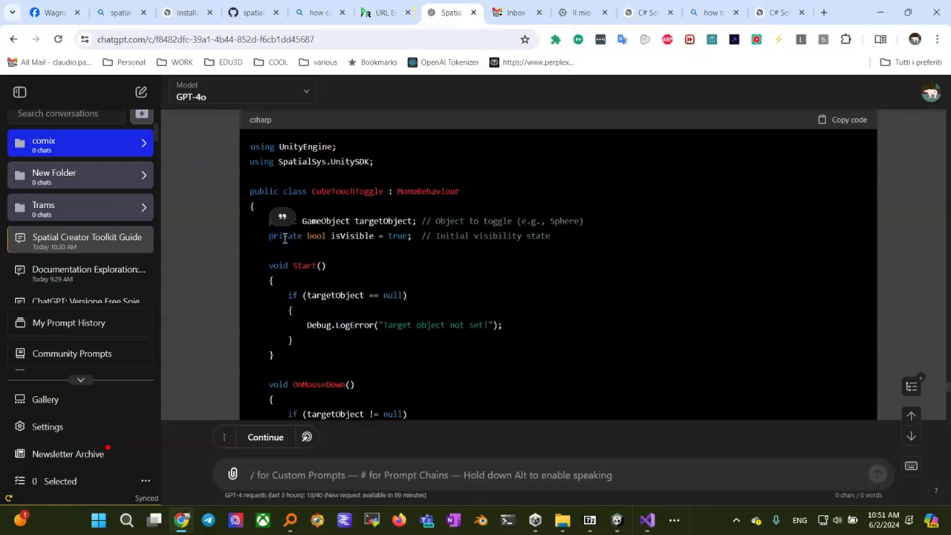
scroll(284, 238, "down", 3)
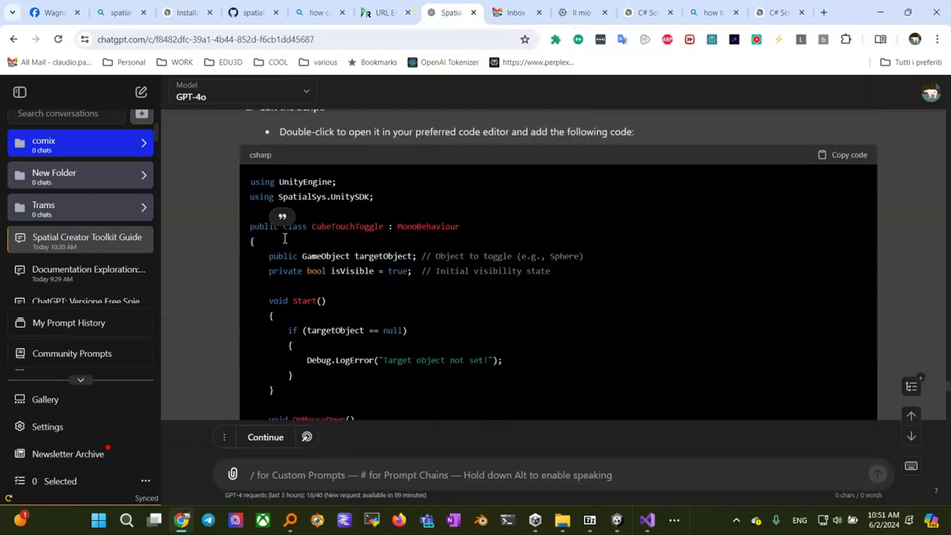
mouse_move(283, 250)
left_mouse_down()
mouse_move(273, 233)
mouse_move(301, 384)
left_mouse_up()
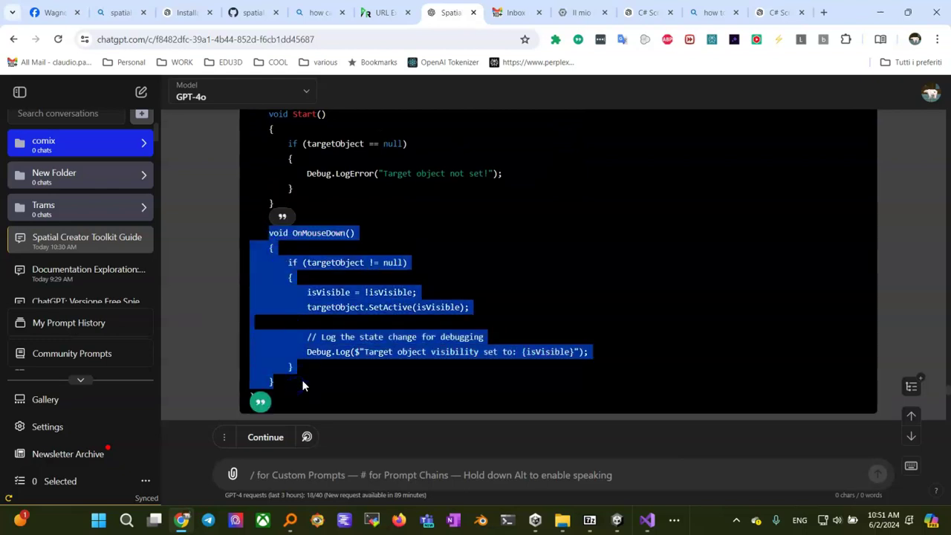
left_click(643, 518)
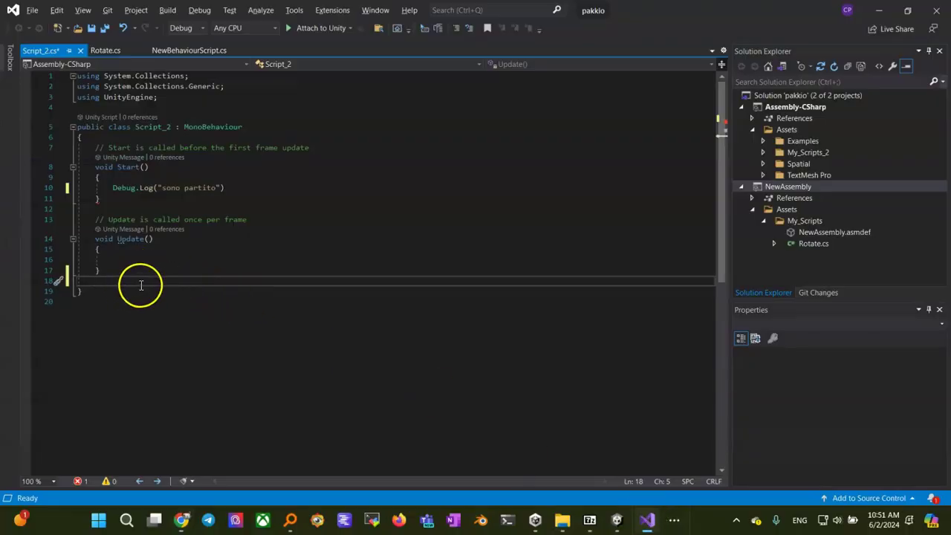
Paste the OnMouseDown method after Update(), delete its toggle logic lines, and save
type("void OnMouseDown()     {         if (targetObject != null)         {             isVisible = !isVisible;             targetObject.SetActive(isVisible);              // Log the state change for debugging             Debug.Log($\"Target object visibility set to: {isVisible}\");         }     }")
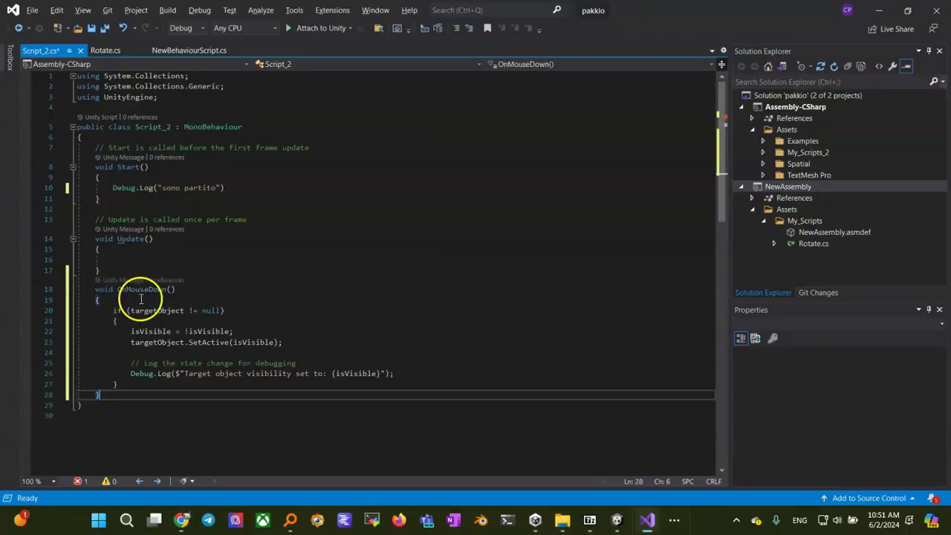
left_click_drag(113, 310, 231, 315)
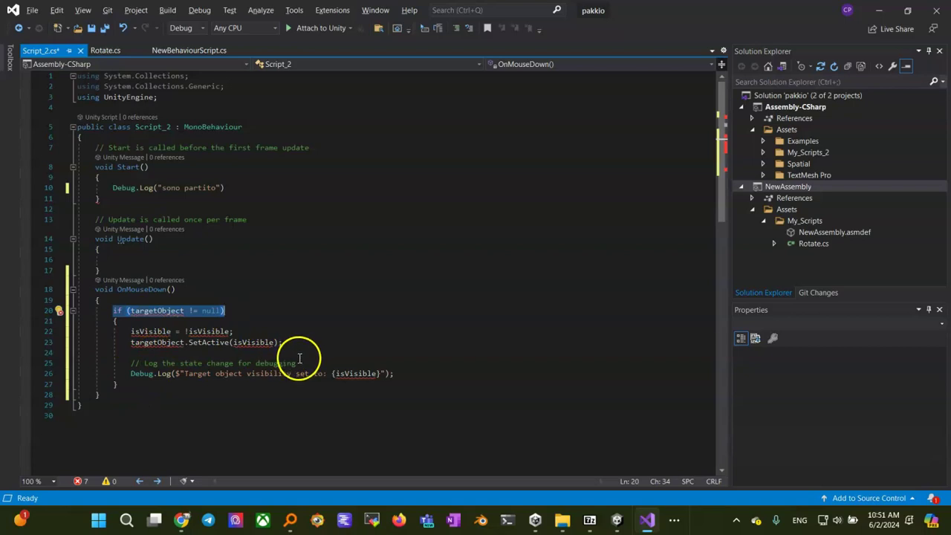
left_click_drag(296, 364, 113, 311)
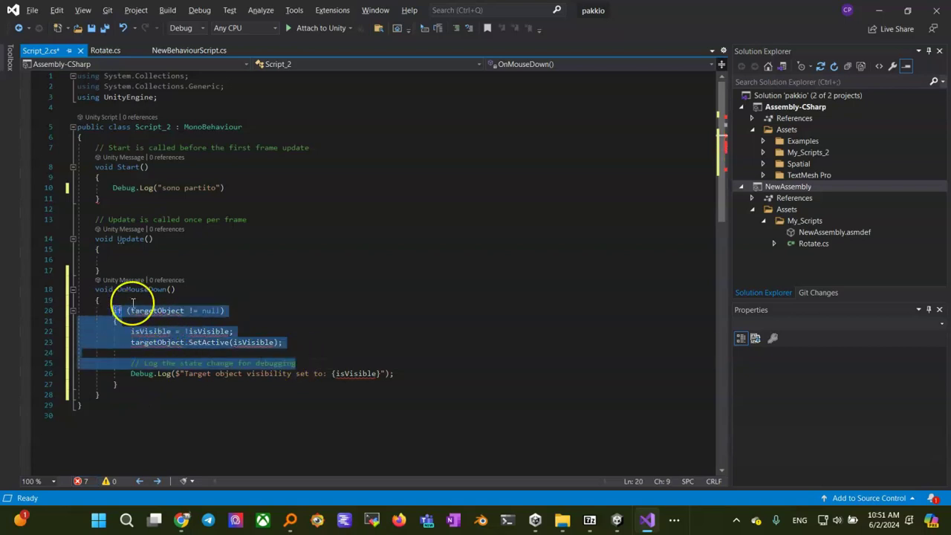
key("Delete")
left_click(120, 330)
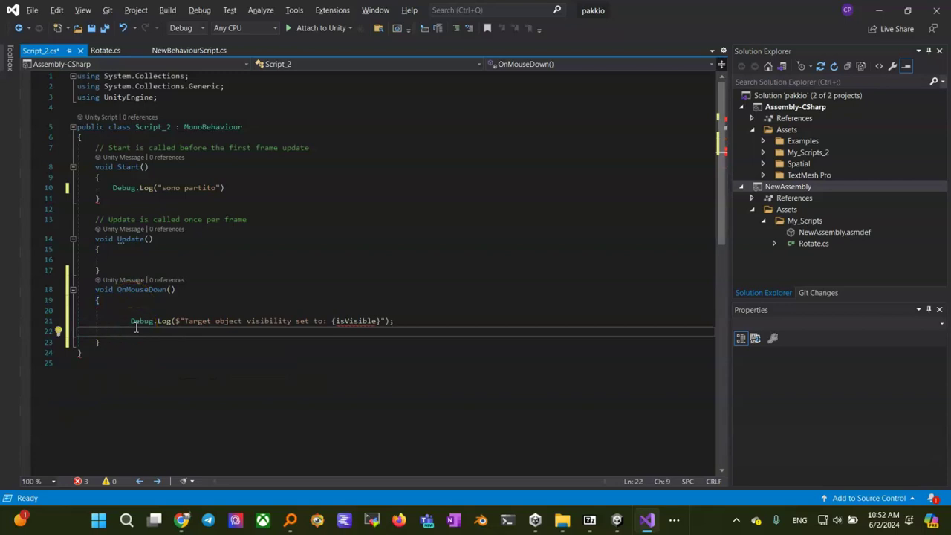
key("ctrl+s")
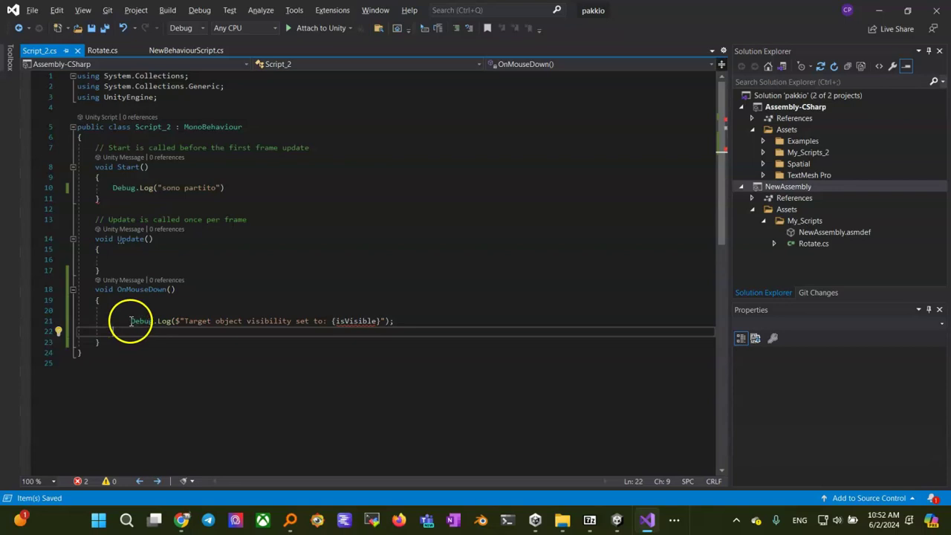
Make OnMouseDown log "sono stato premuto", finish the Start() log line, and save the script
left_click(137, 321)
key("BackSpace")
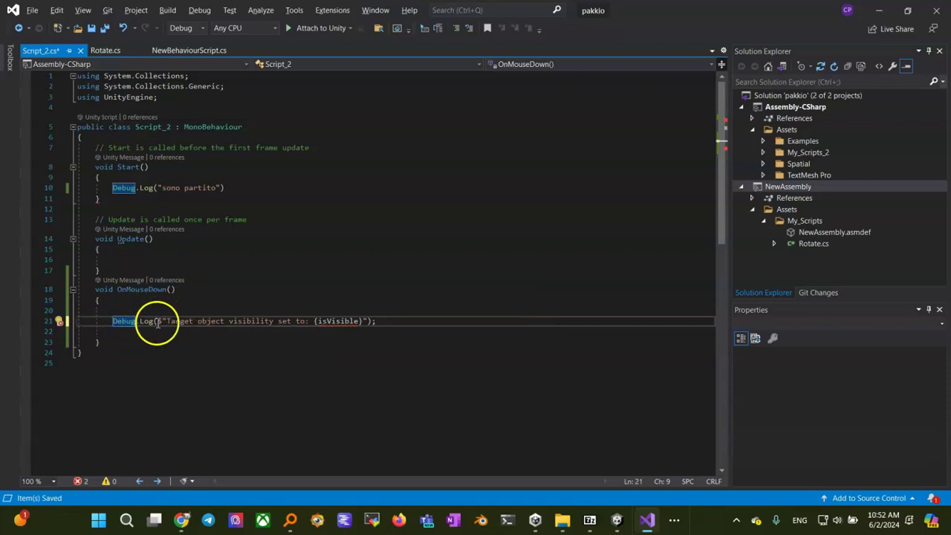
left_click_drag(157, 321, 374, 317)
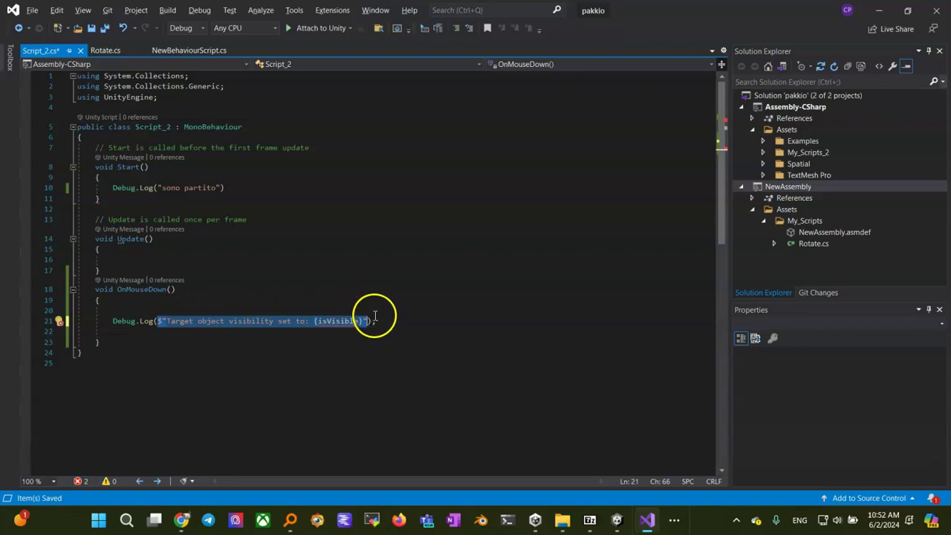
key("Delete")
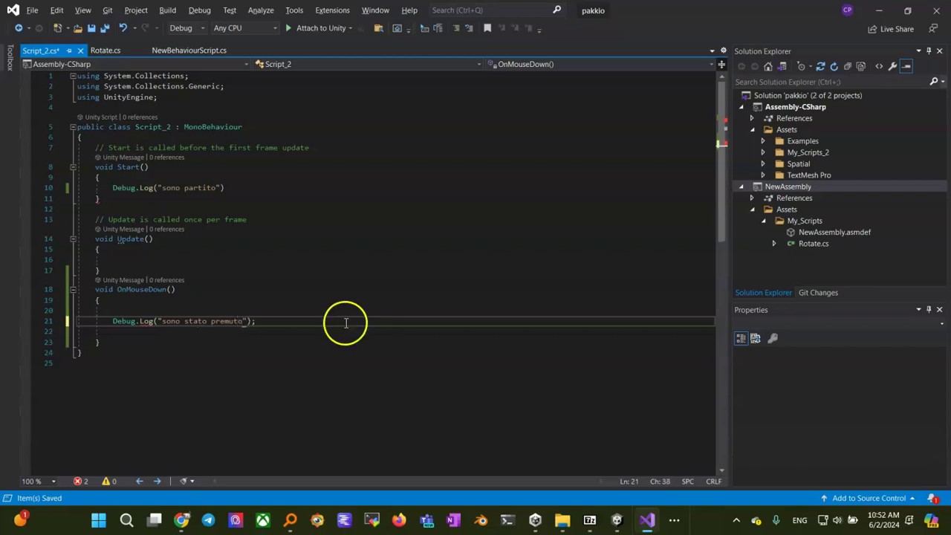
left_click(238, 187)
type(";")
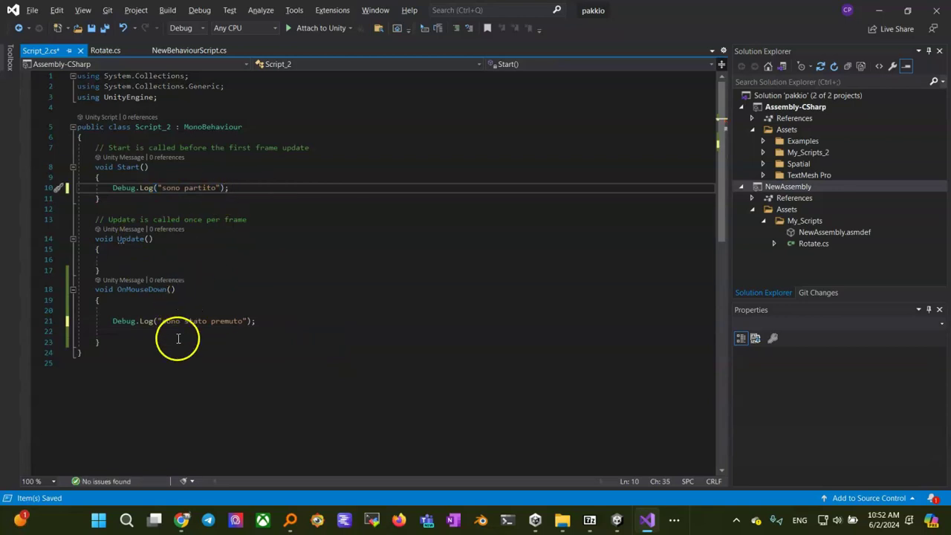
key("ctrl+s")
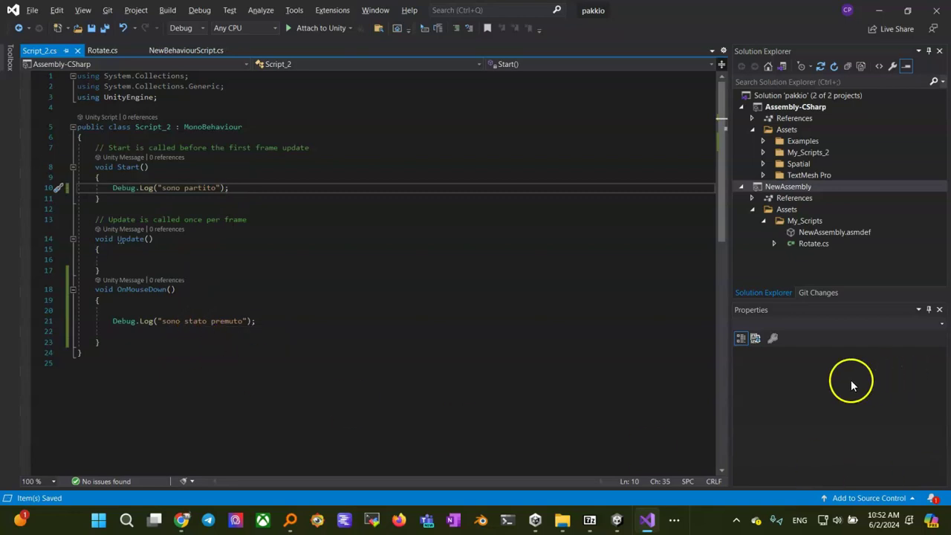
left_click(620, 523)
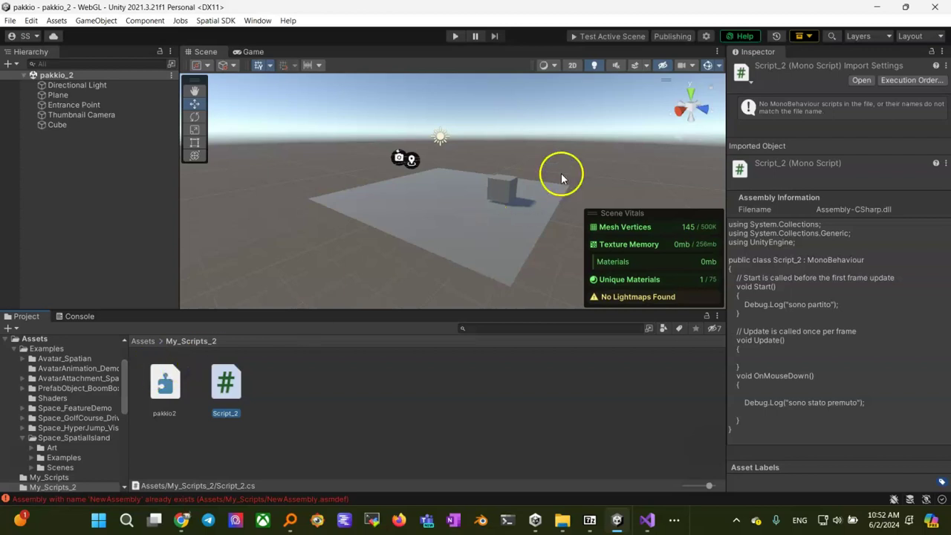
left_click(708, 39)
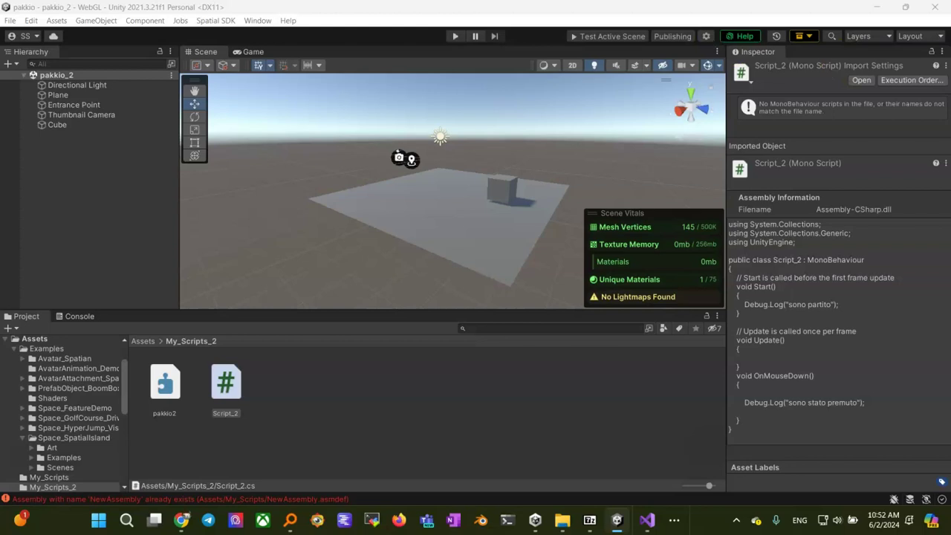
left_click_drag(747, 178, 674, 180)
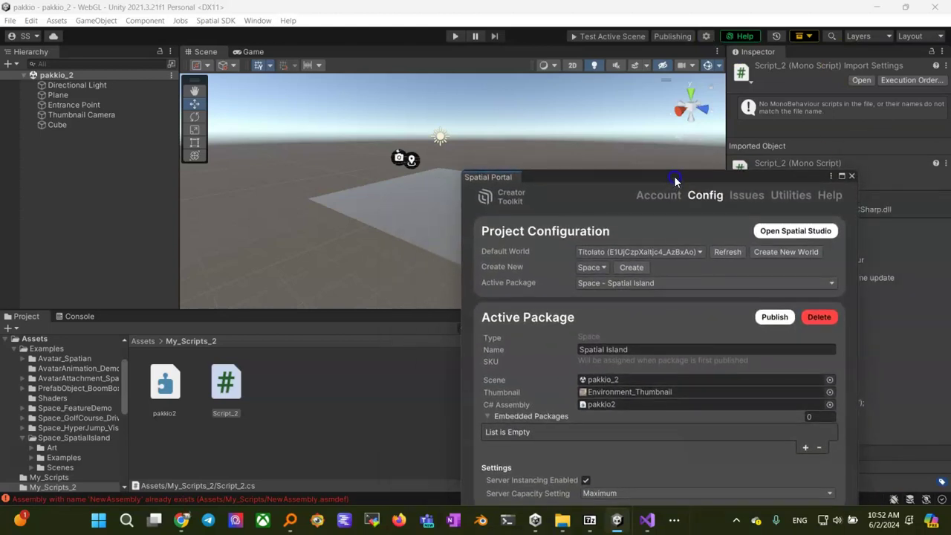
left_click(742, 196)
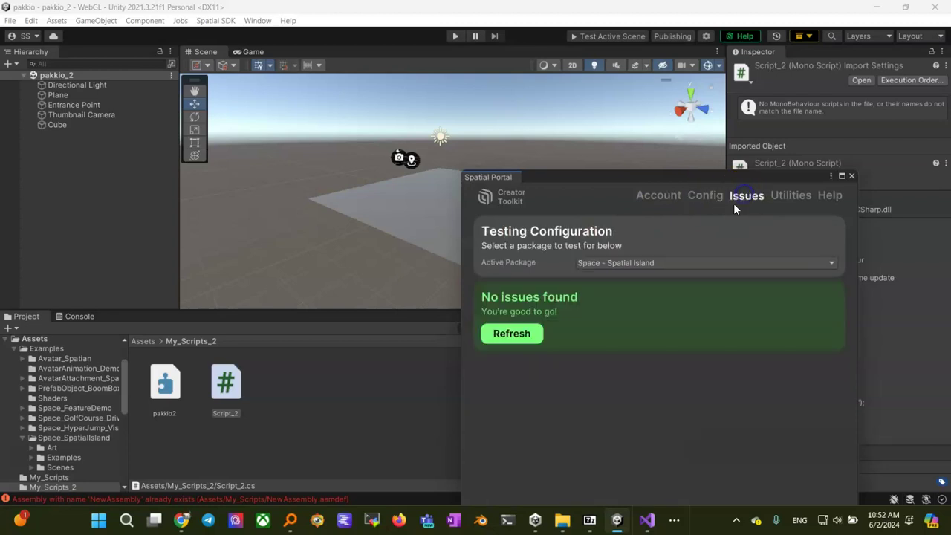
left_click(510, 340)
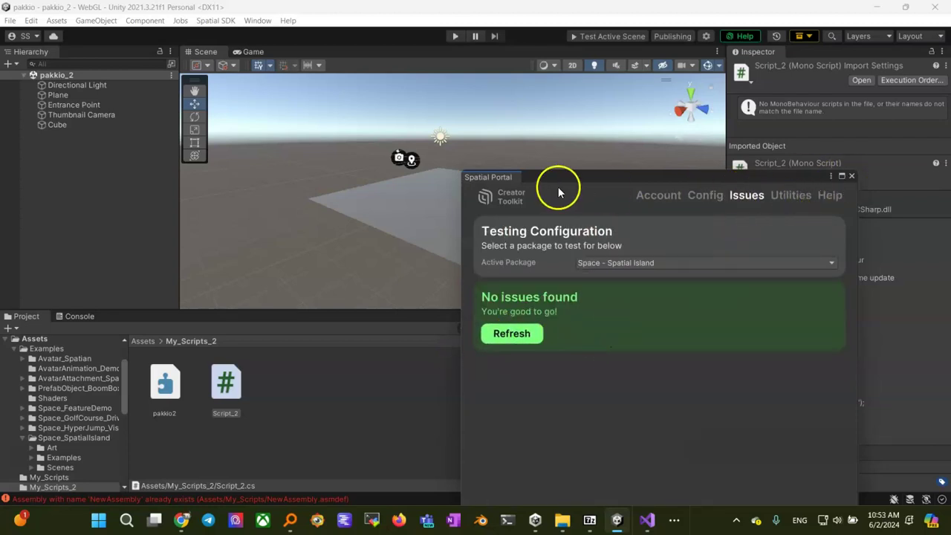
left_click(851, 176)
left_click(447, 225)
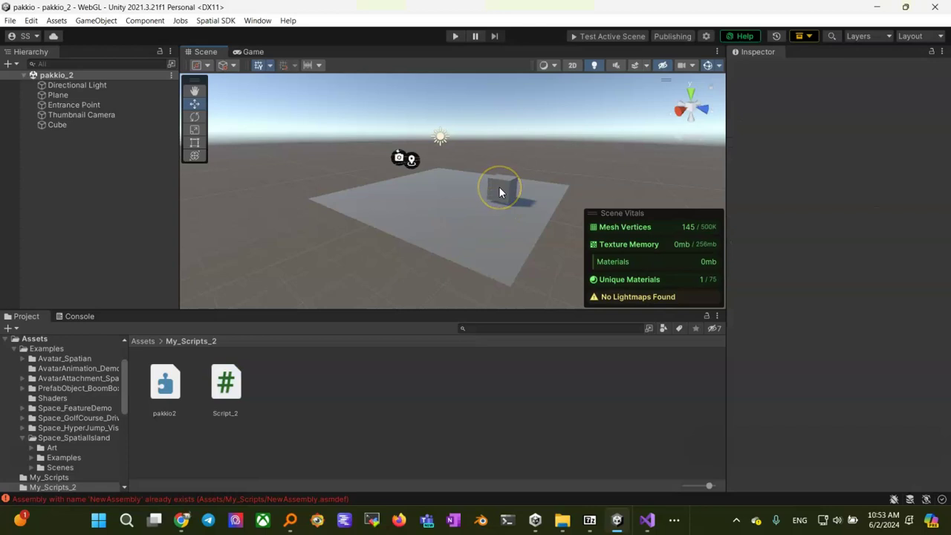
Rename the pakkio2 assembly definition from NewAssembly to pakkio2 and apply the change
left_click(455, 37)
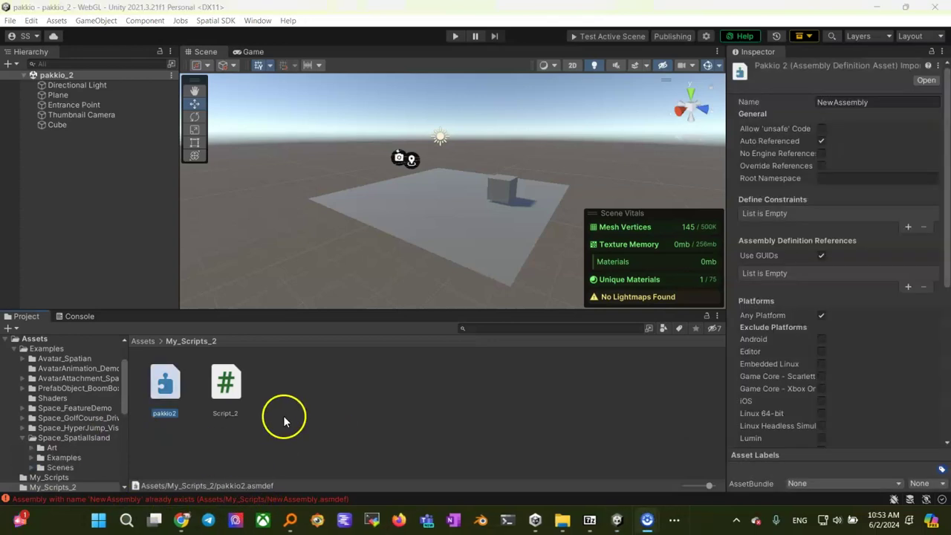
left_click(168, 387)
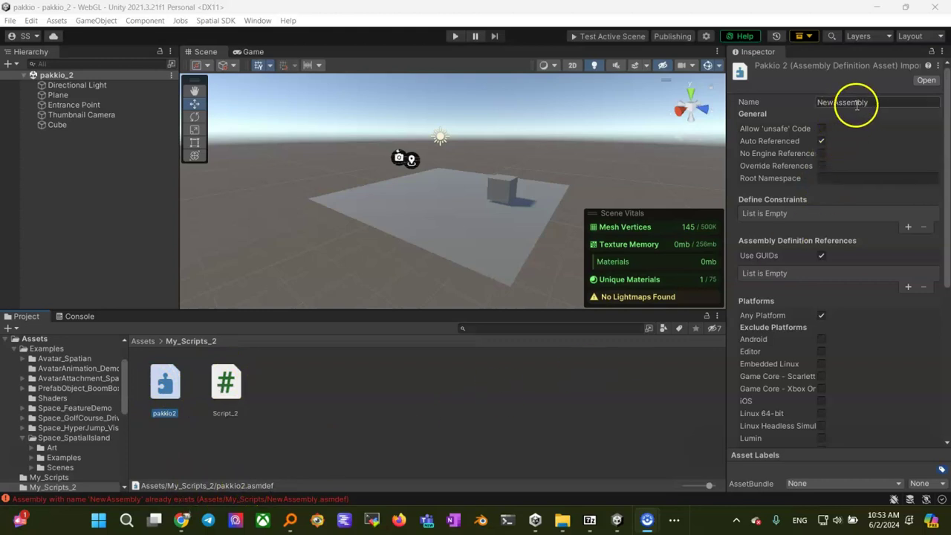
left_click_drag(848, 105, 872, 106)
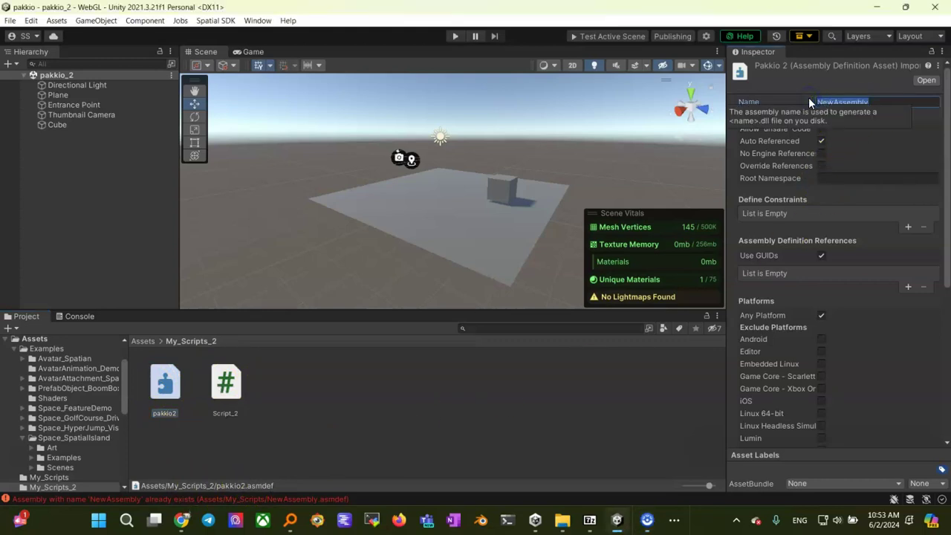
type("2")
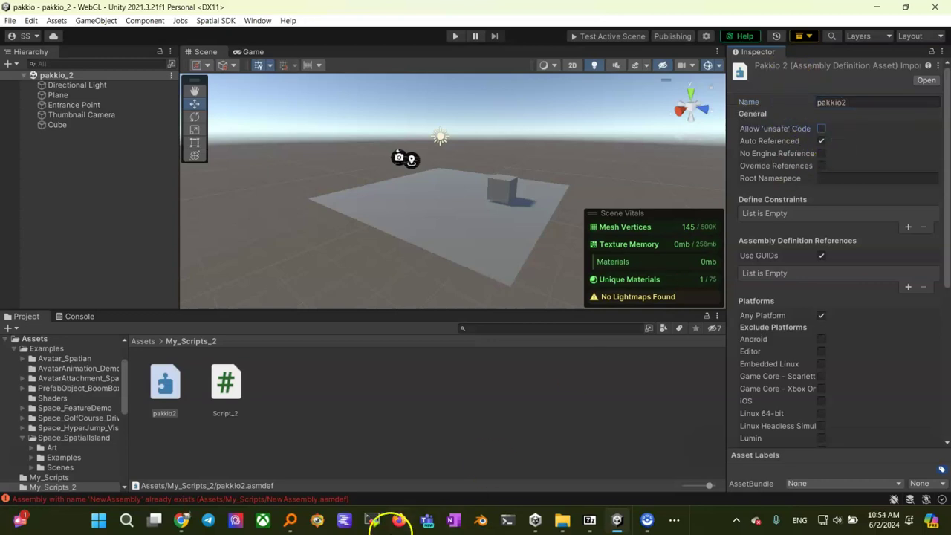
left_click(377, 419)
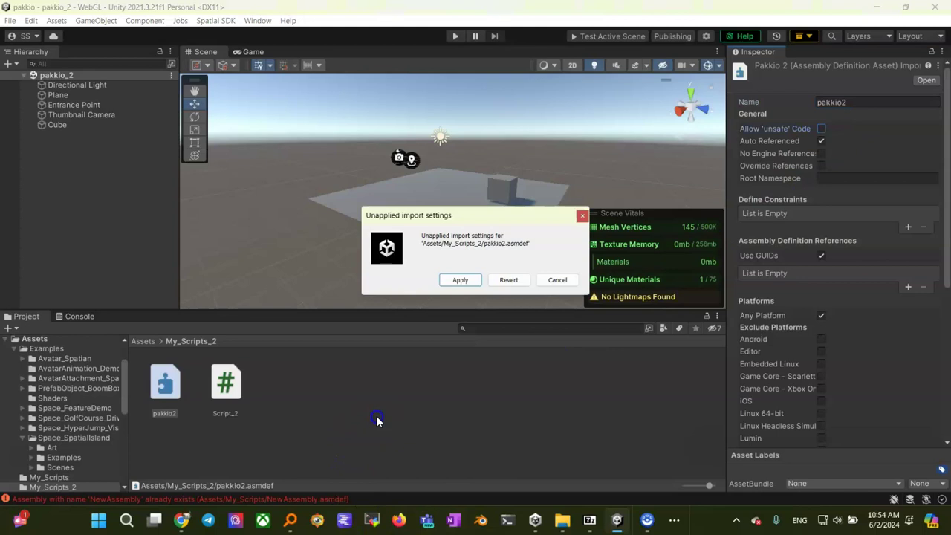
left_click(460, 280)
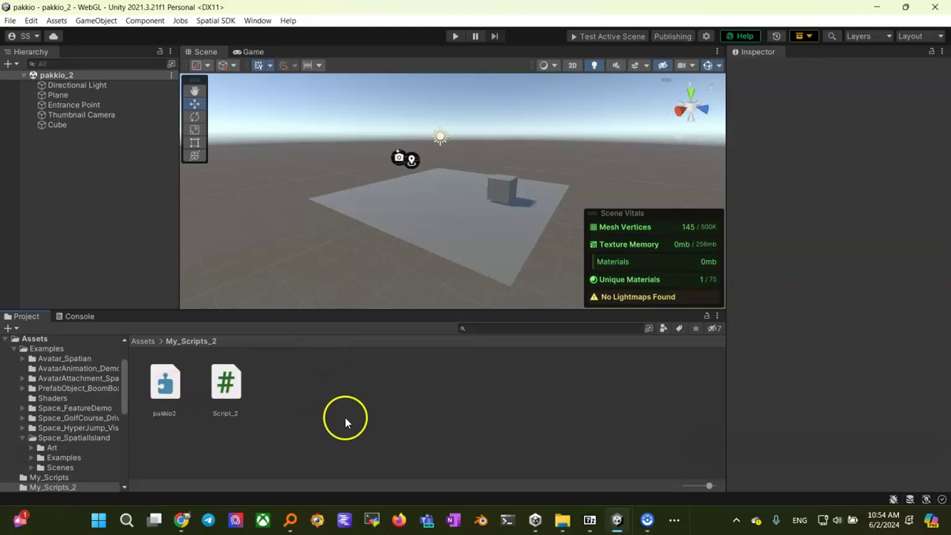
left_click(707, 35)
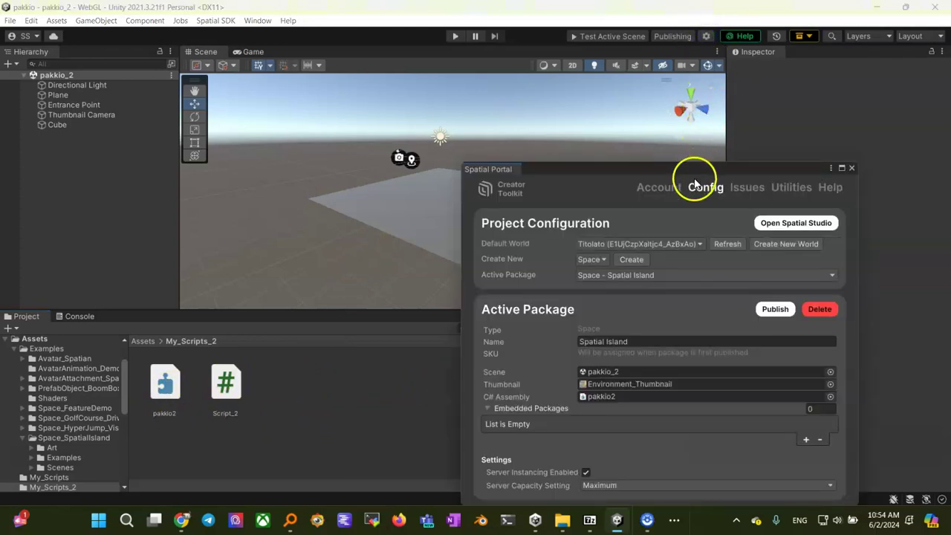
left_click(512, 325)
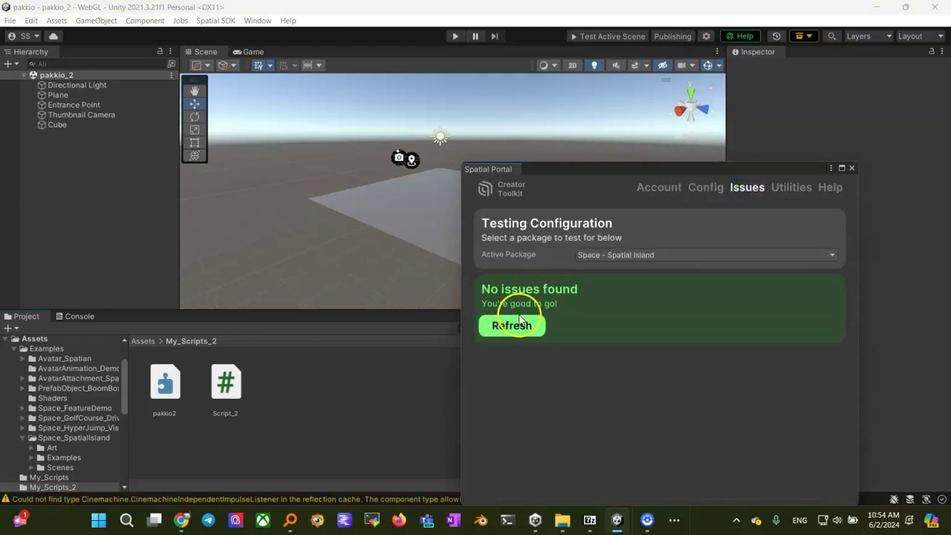
left_click(852, 168)
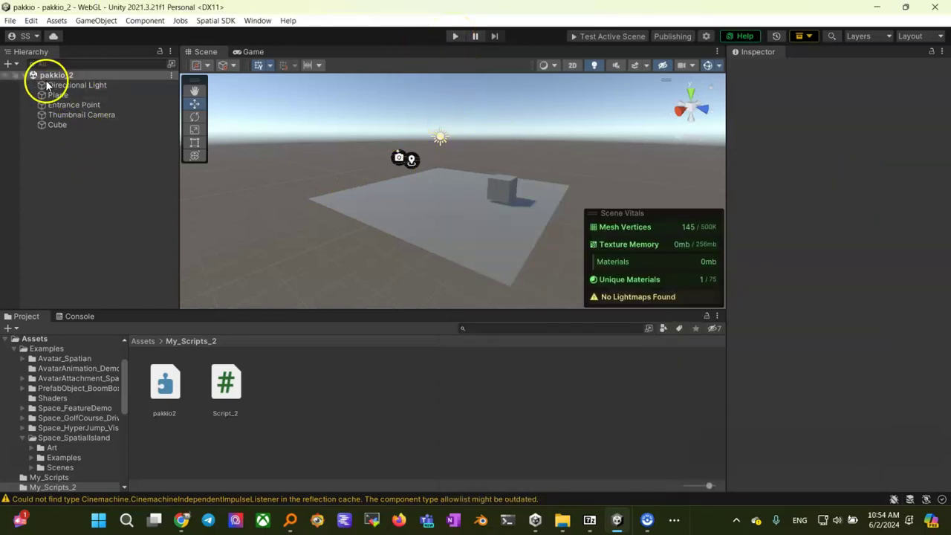
Enter Play mode, turn the Game view camera toward the floor, and show the Console
left_click(453, 37)
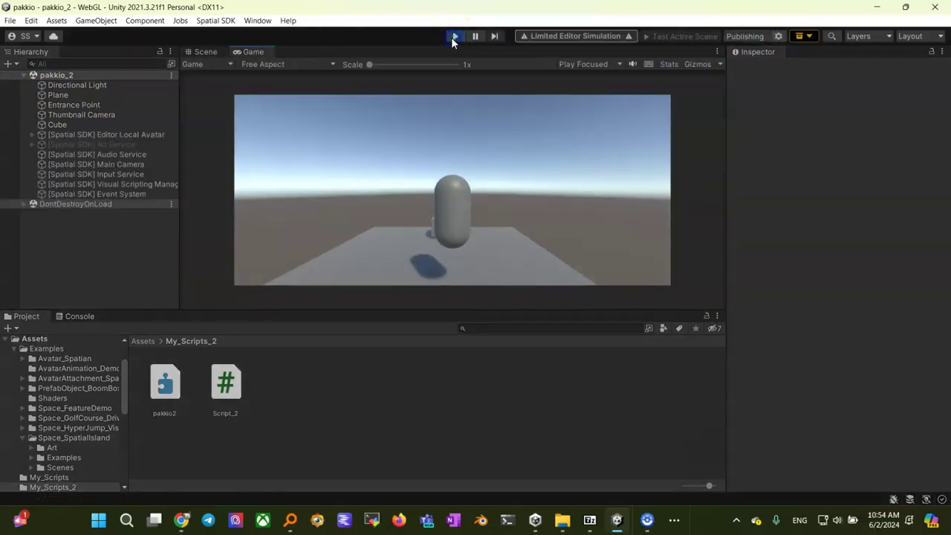
left_click(454, 284)
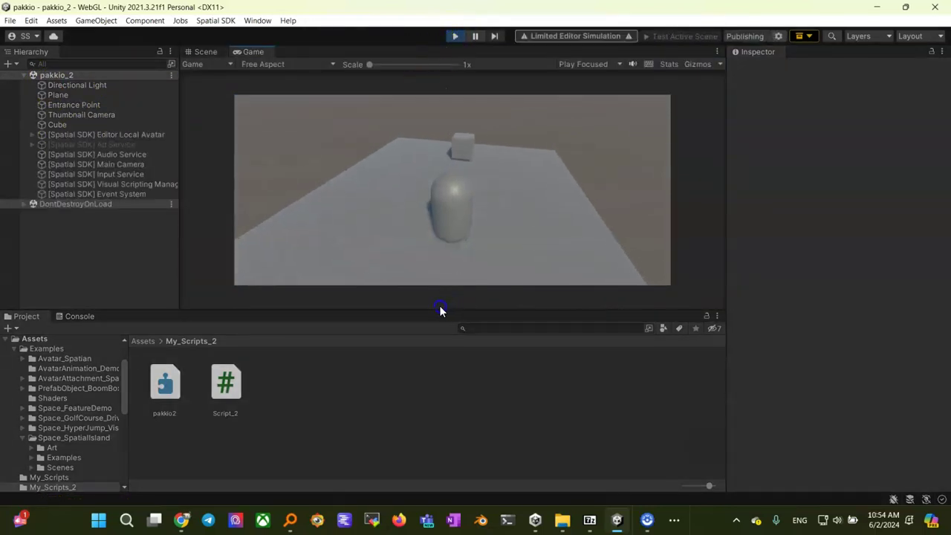
left_click_drag(454, 285, 363, 282)
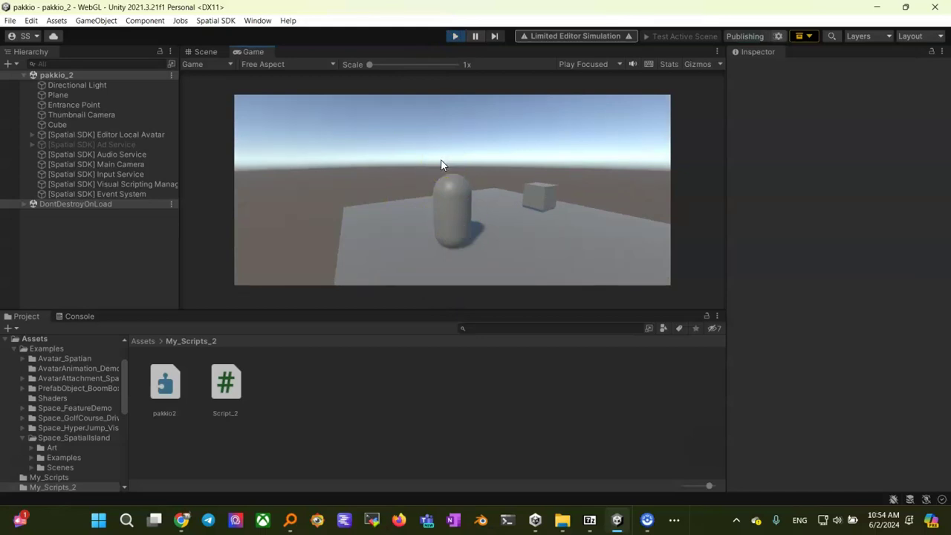
left_click(441, 204)
right_click_drag(442, 208, 429, 252)
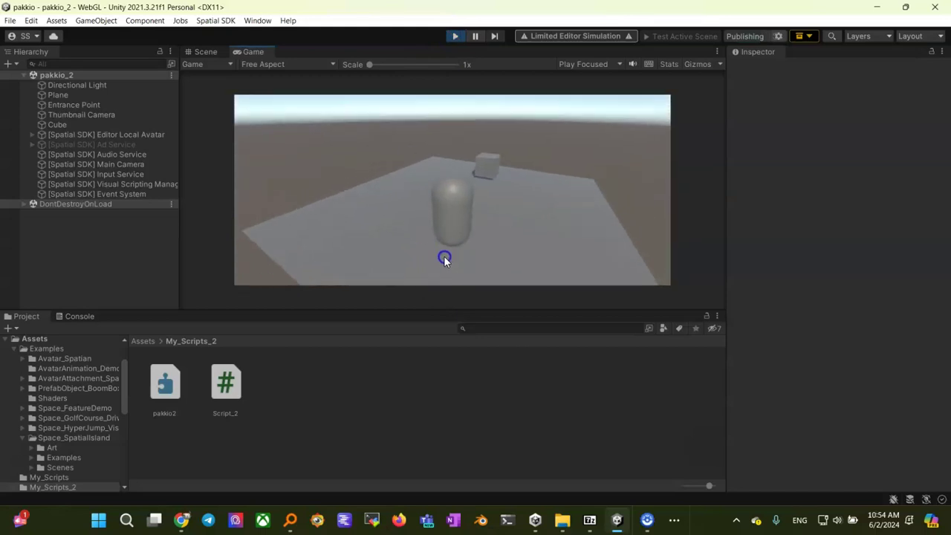
left_click(71, 316)
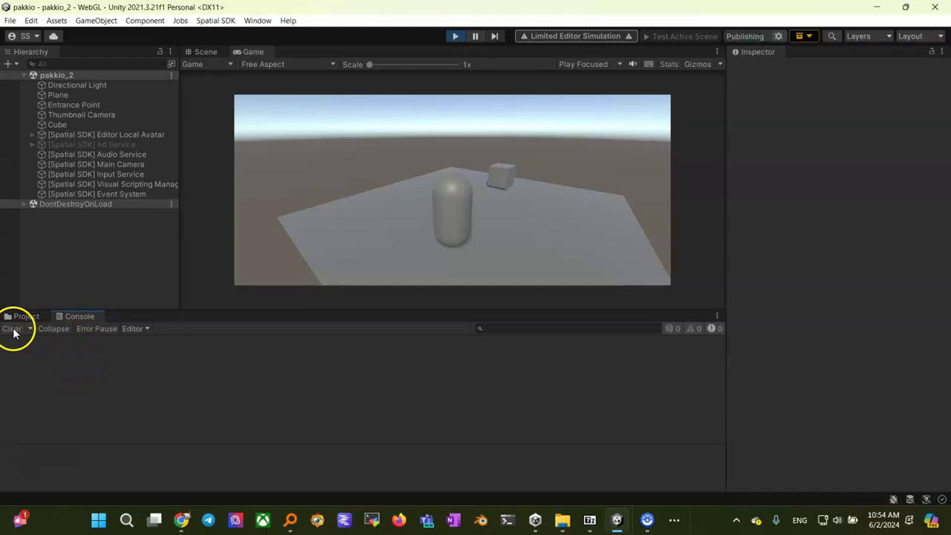
Restart Play mode, swing the camera around the avatar, then stop playing
left_click(456, 36)
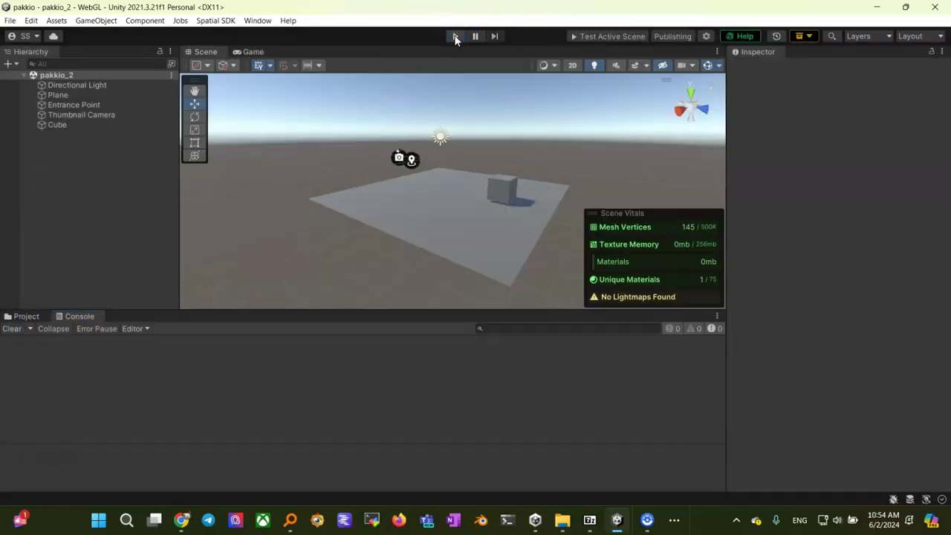
left_click(455, 36)
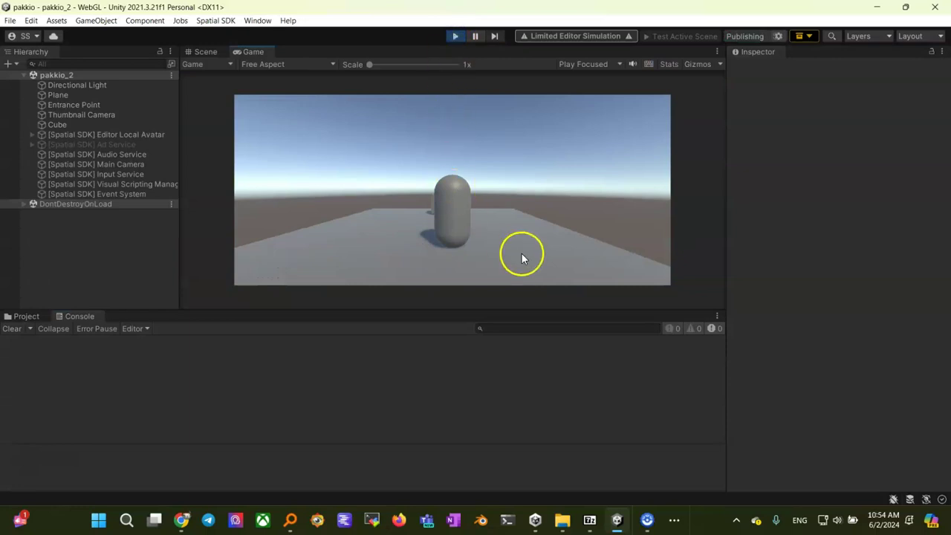
left_click(520, 254)
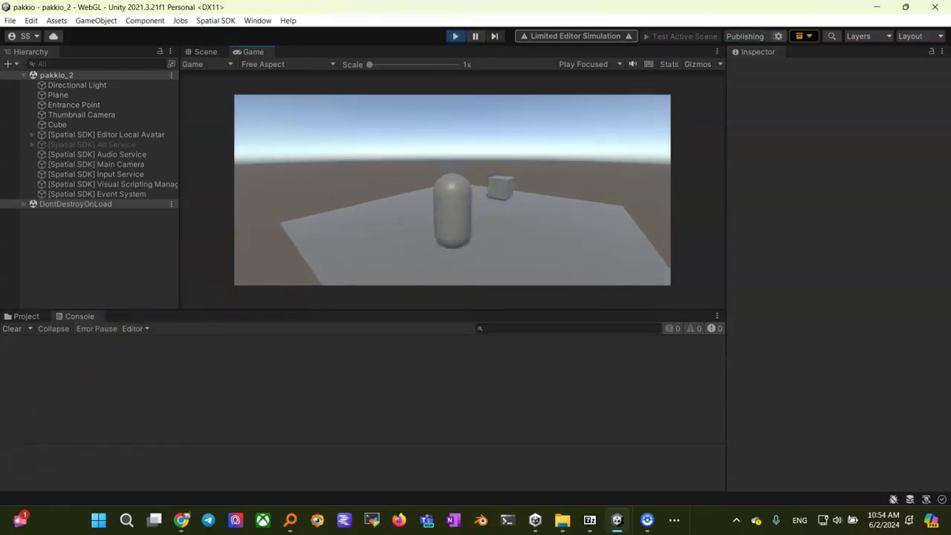
left_click(164, 298)
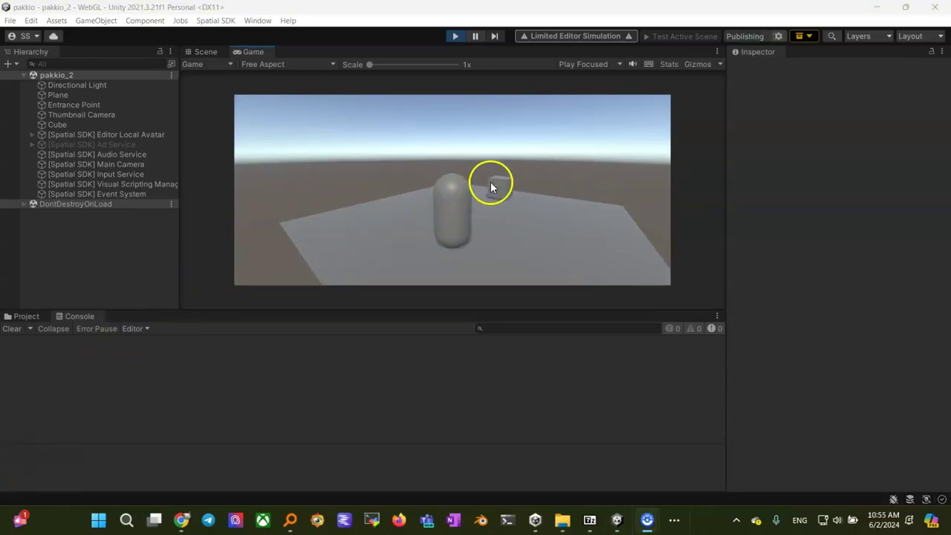
left_click(455, 37)
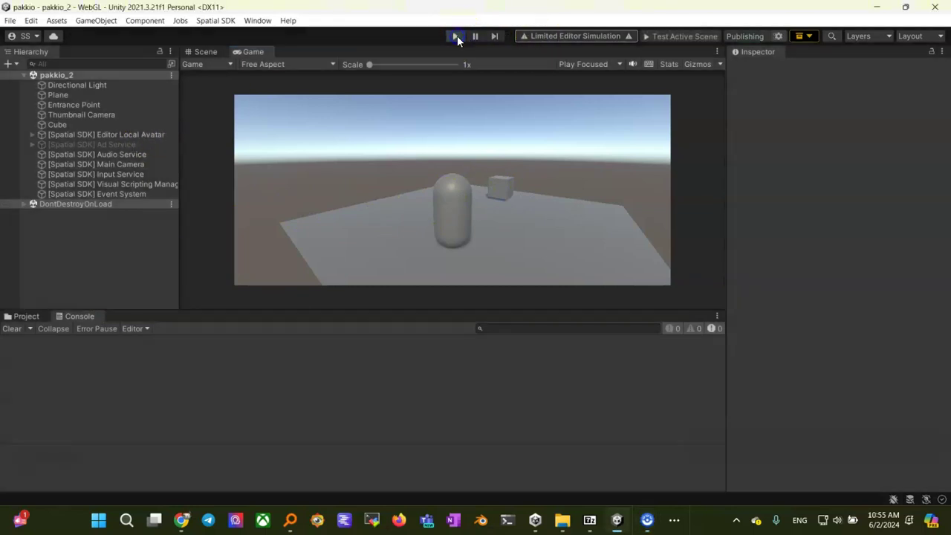
Select the Cube, review its components, and drag Script_2 onto the cube in the Scene view
left_click(51, 124)
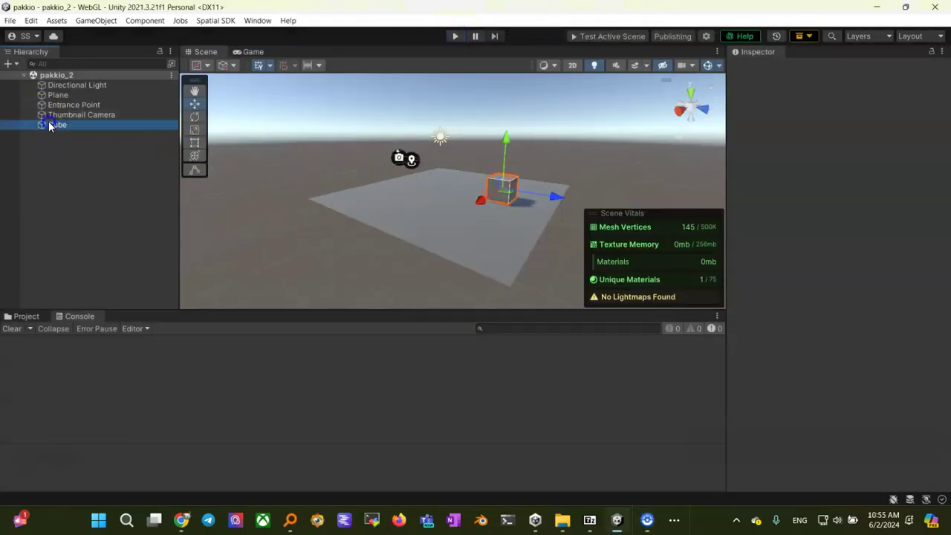
left_click(26, 317)
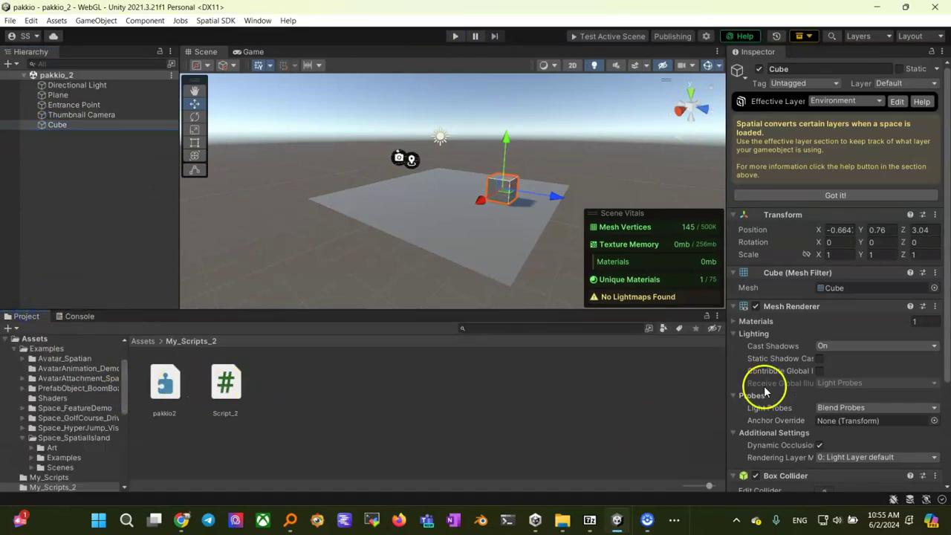
scroll(864, 325, "down", 4)
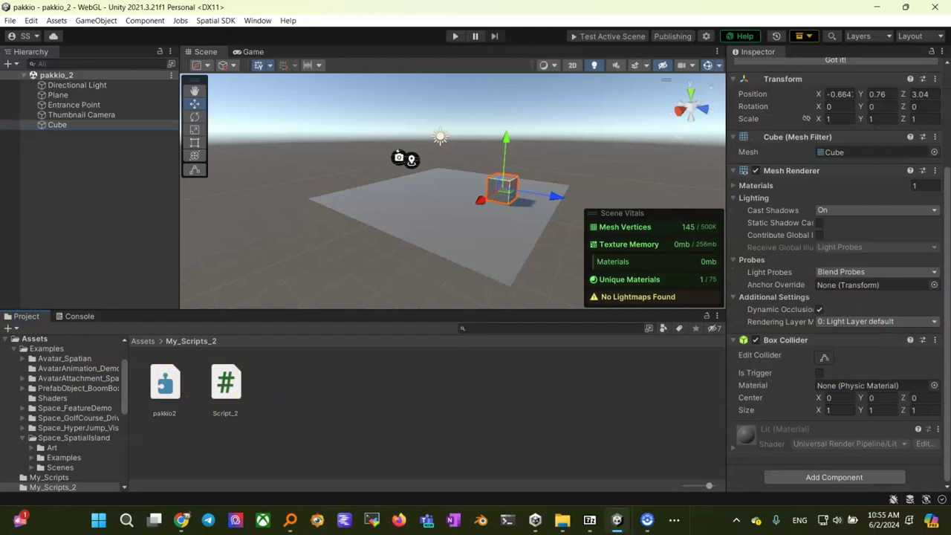
left_click(647, 520)
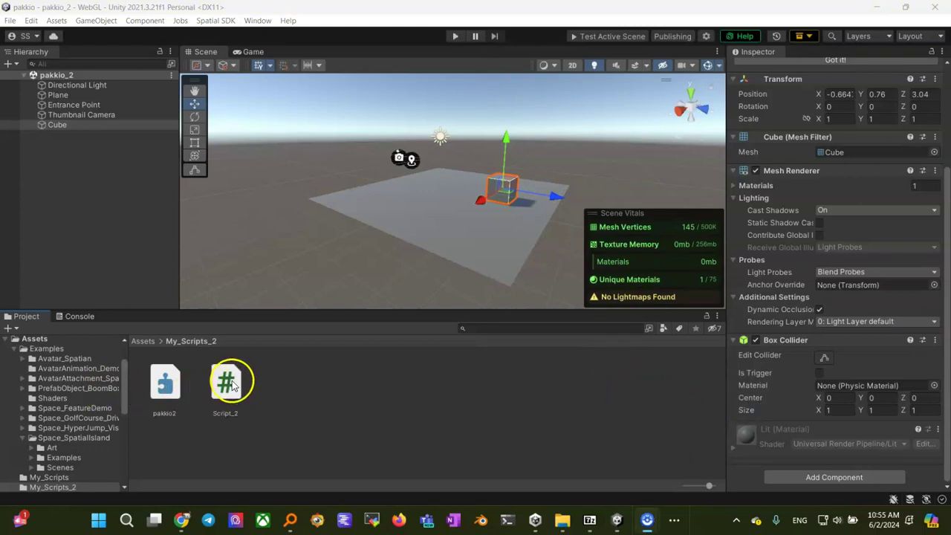
left_click_drag(236, 391, 462, 235)
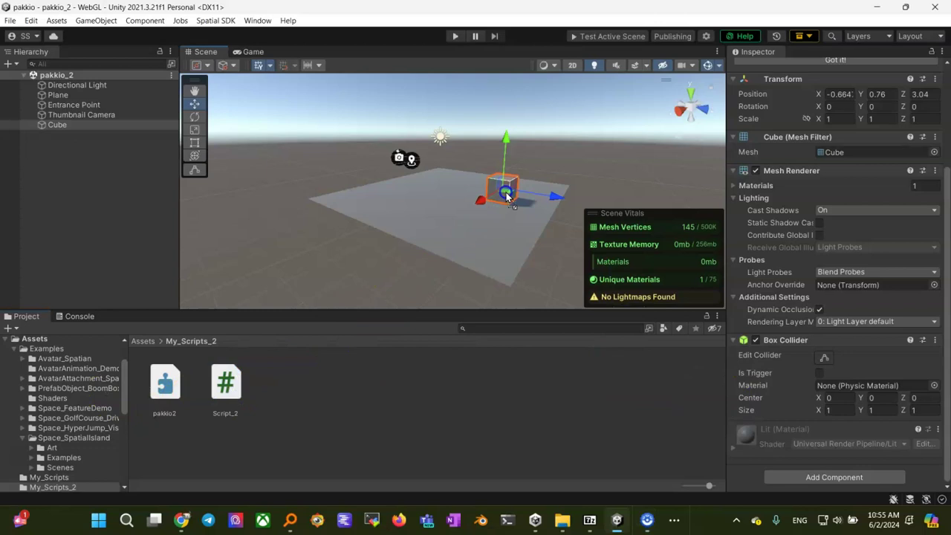
left_click_drag(507, 196, 505, 195)
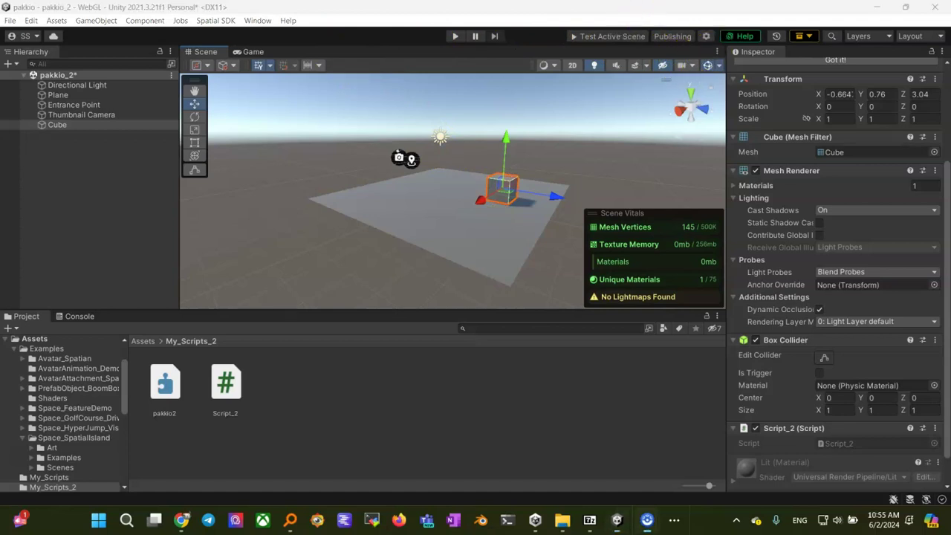
Re-run the package issues check in Spatial Portal and close the toolkit panel
left_click(704, 36)
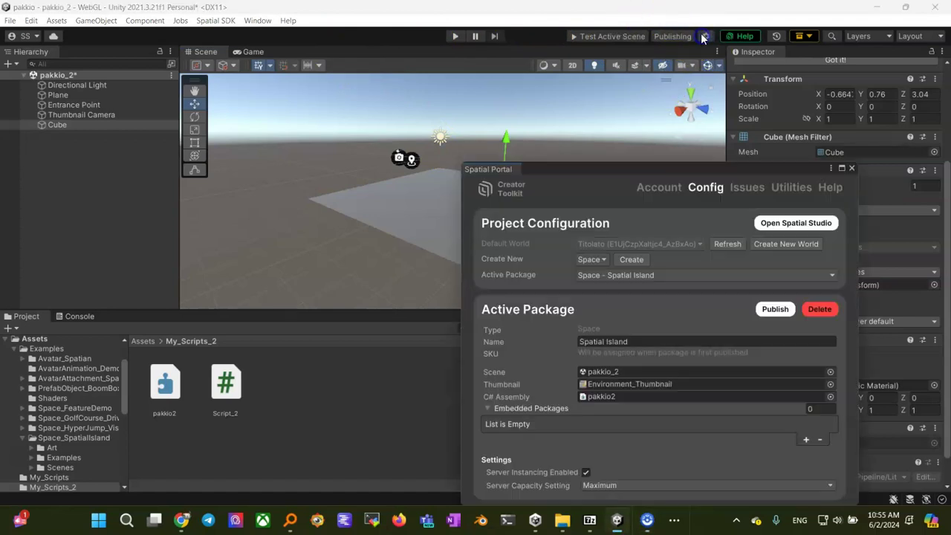
left_click(734, 187)
left_click(509, 325)
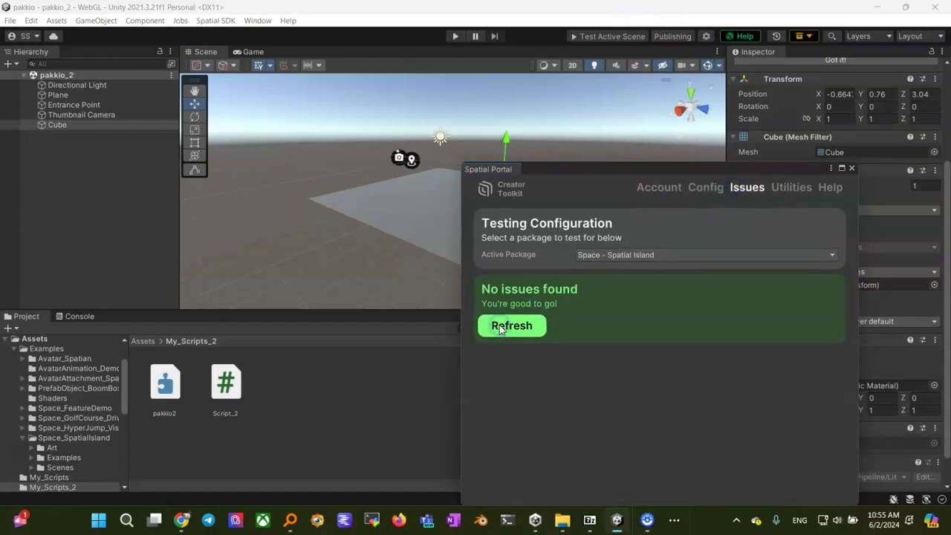
left_click(852, 167)
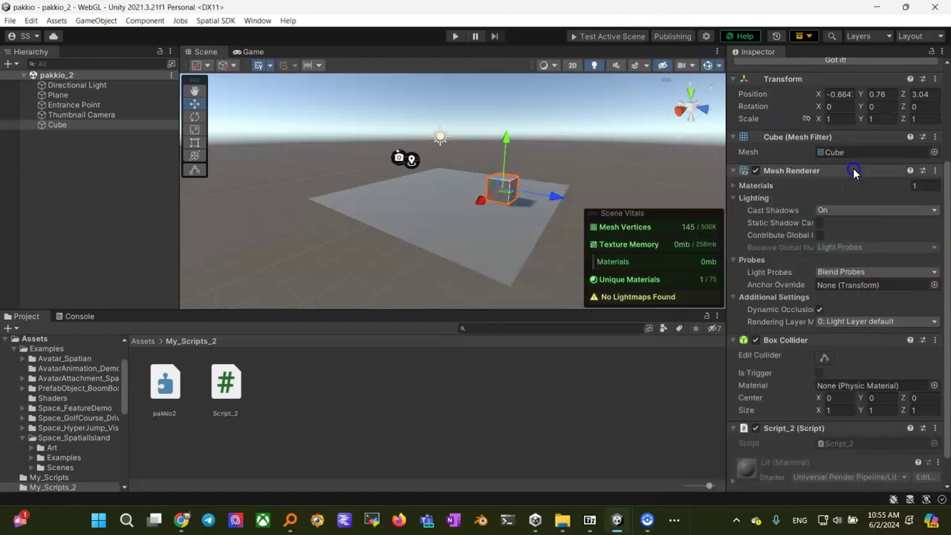
Play the scene with the Console open, click the cube to log "sono stato premuto", then stop
left_click(454, 36)
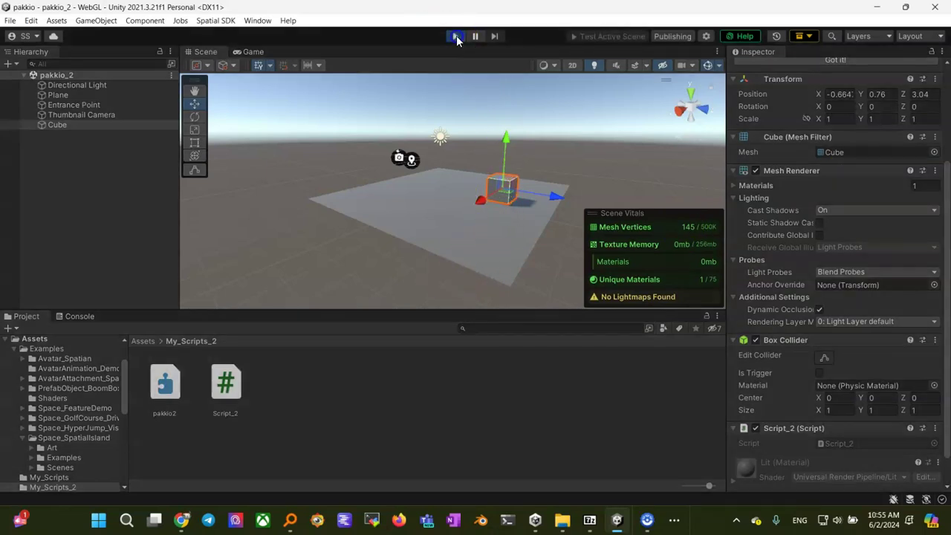
left_click_drag(483, 257, 58, 326)
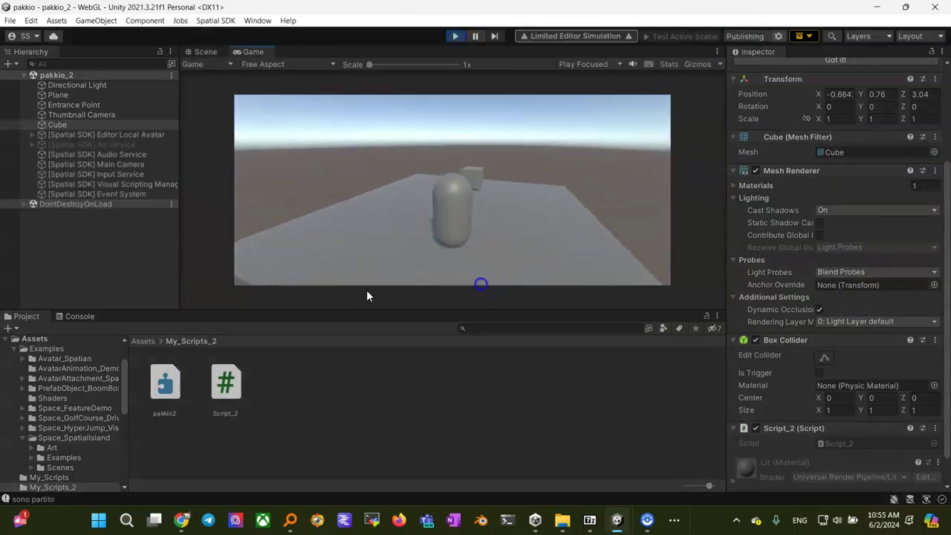
left_click(67, 315)
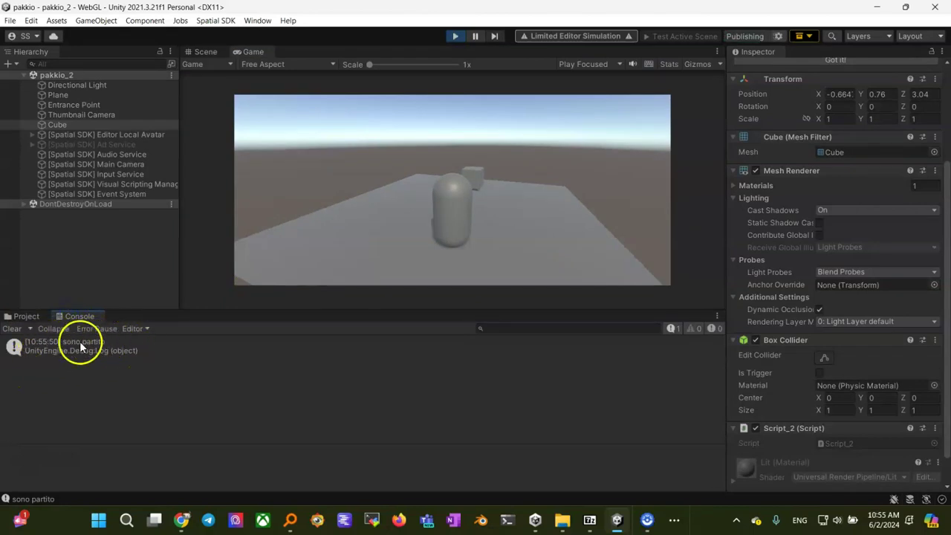
mouse_move(490, 252)
left_mouse_down()
mouse_move(464, 269)
mouse_move(482, 269)
left_mouse_up()
left_click(556, 179)
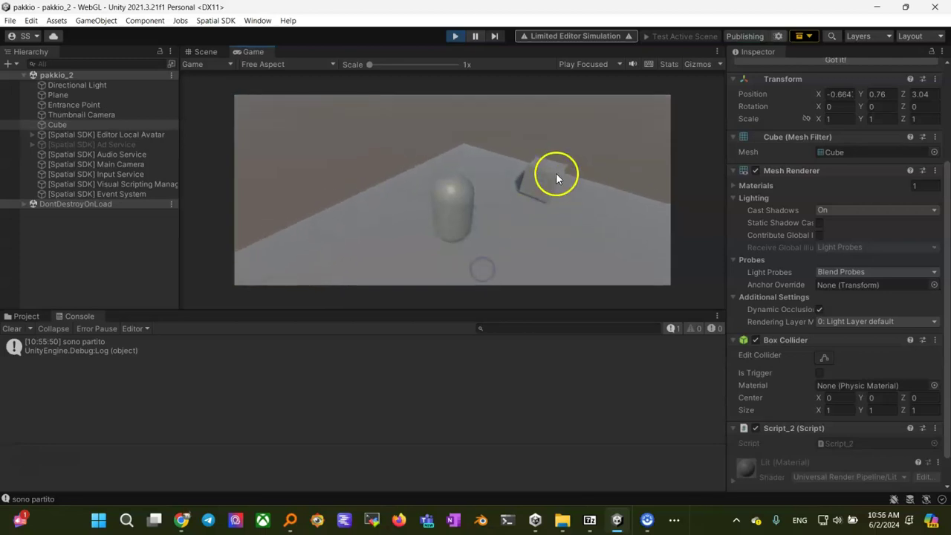
left_click(543, 182)
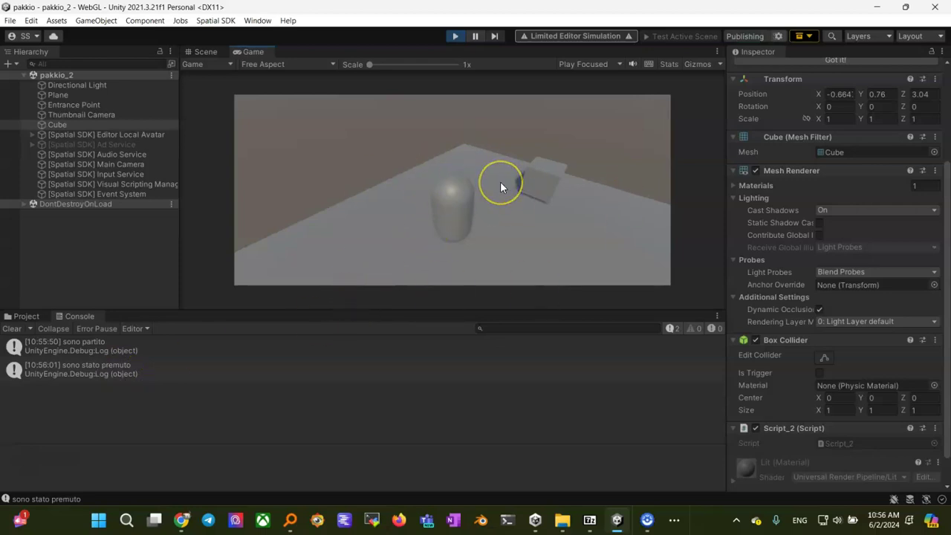
left_click(557, 117)
left_click(676, 35)
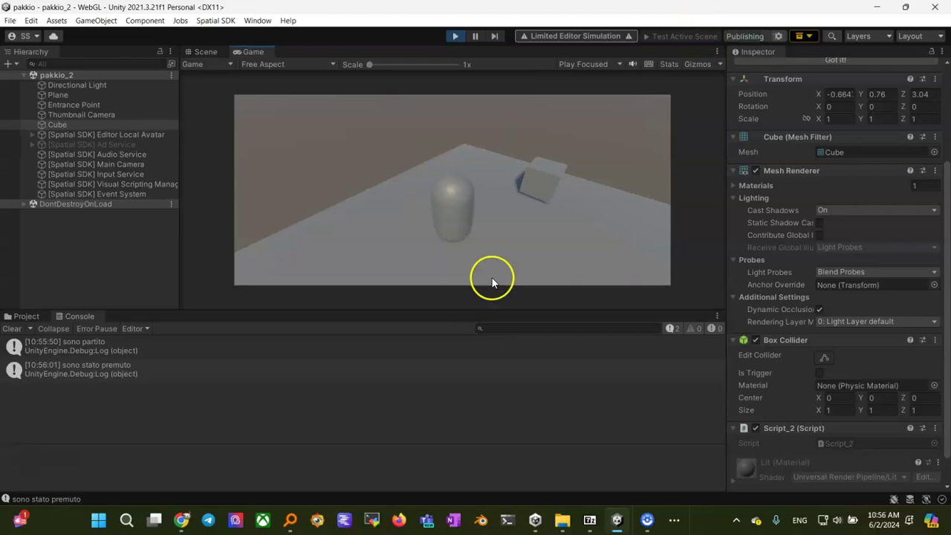
left_click(455, 36)
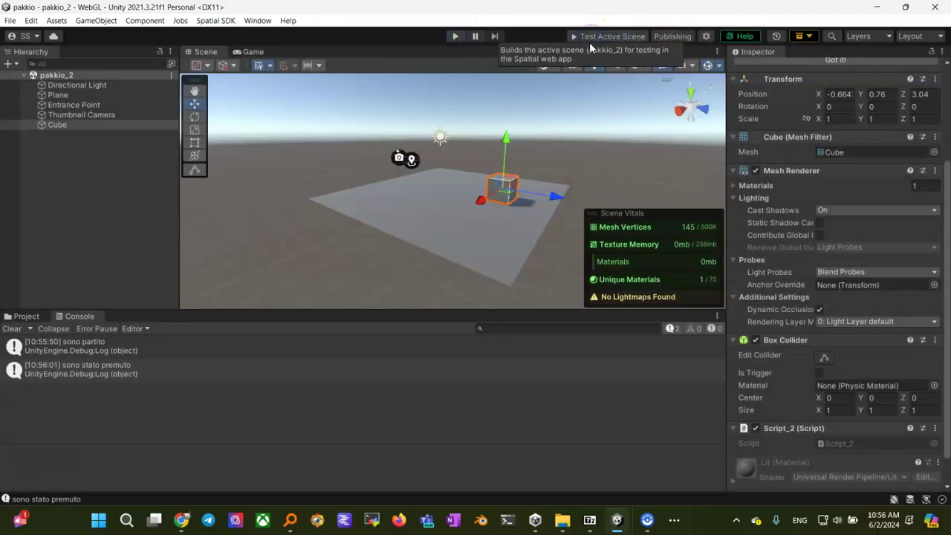
Run Test Active Scene to build pakkio_2 and launch it in the Spatial web sandbox
left_click_drag(580, 48, 440, 199)
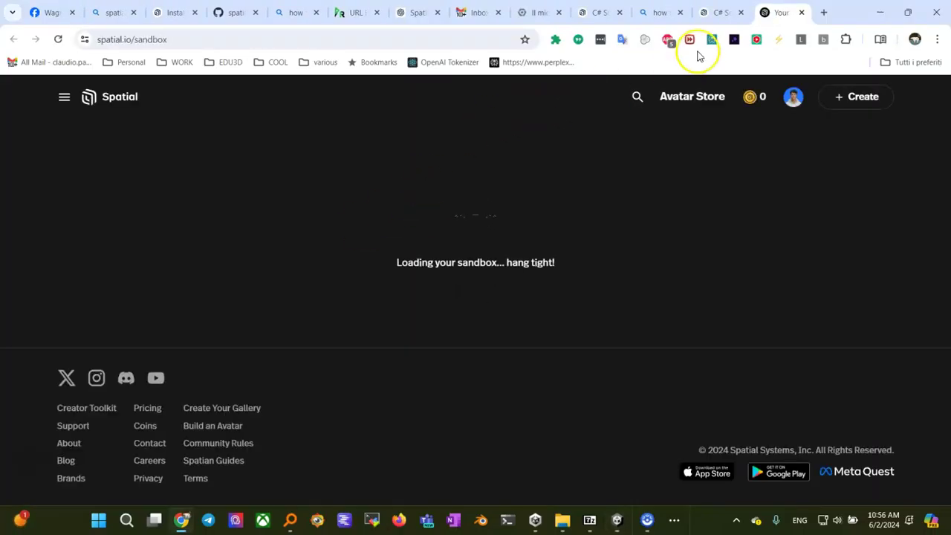
Return to the sandbox tab, make the browser fullscreen, and open the Chrome DevTools console
left_click(713, 12)
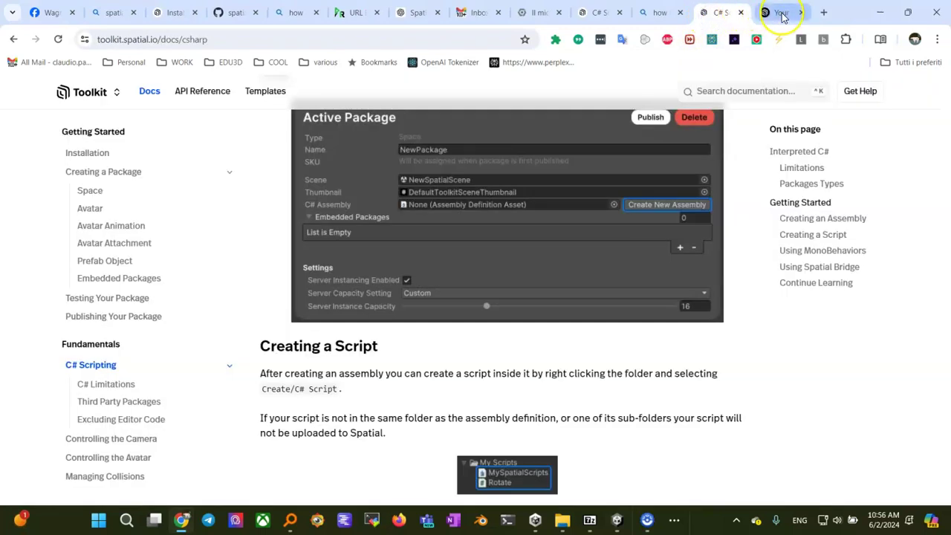
left_click(781, 13)
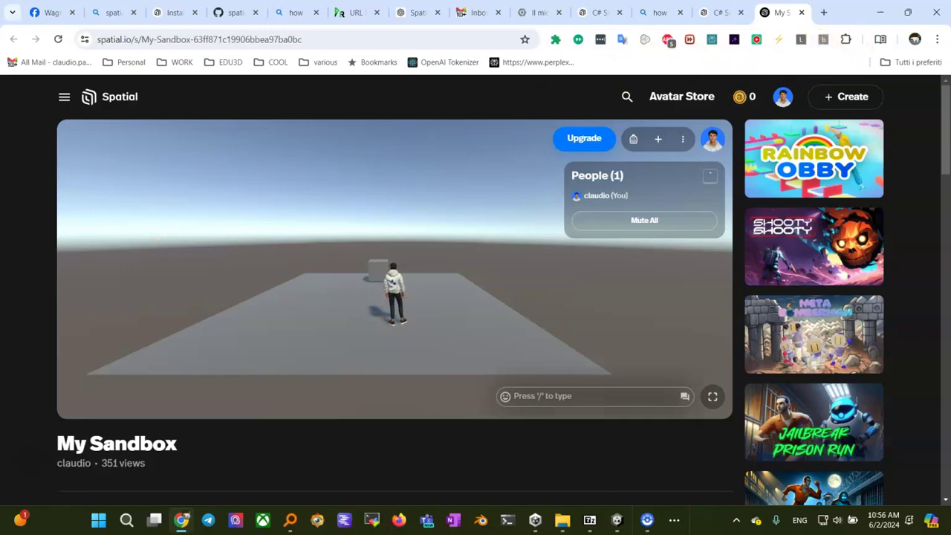
key("F11")
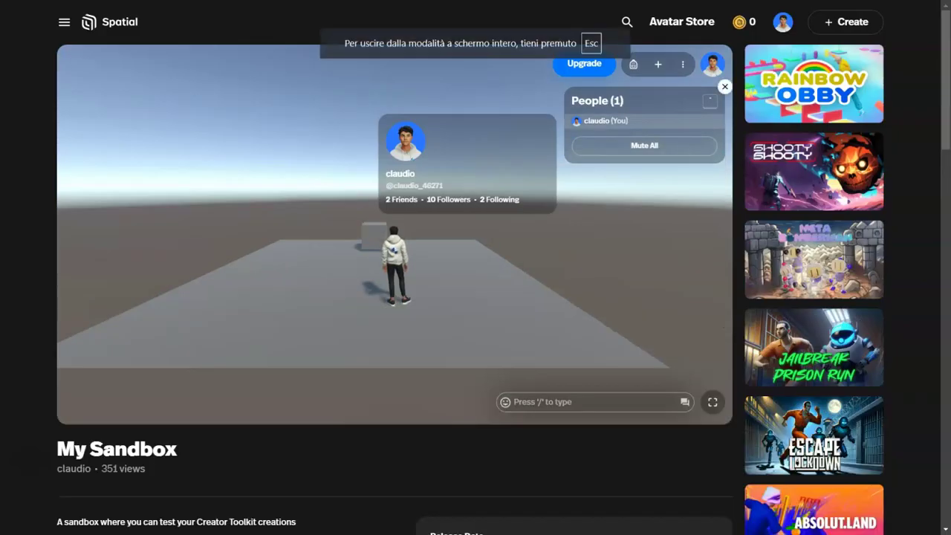
key("F12")
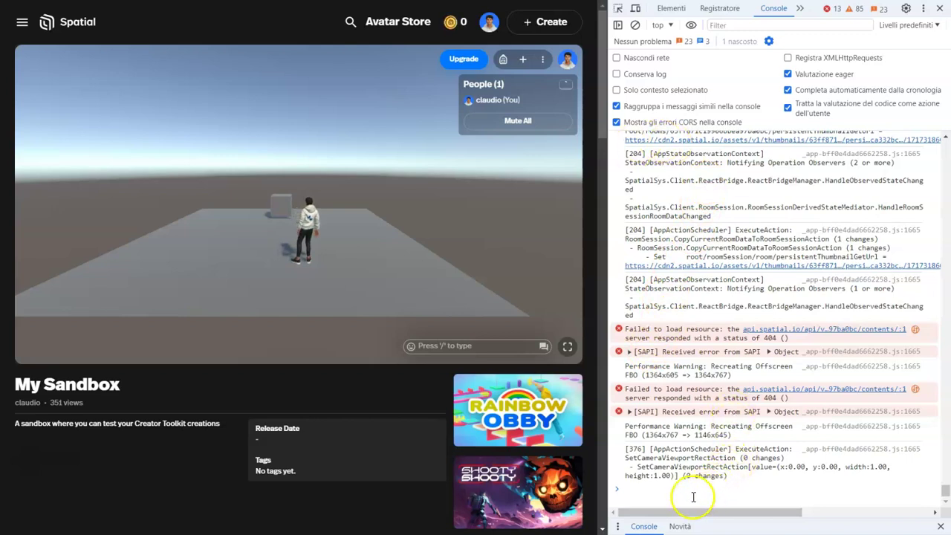
Press the cube so the console logs 'sono stato premuto', then walk toward it
left_click(259, 203)
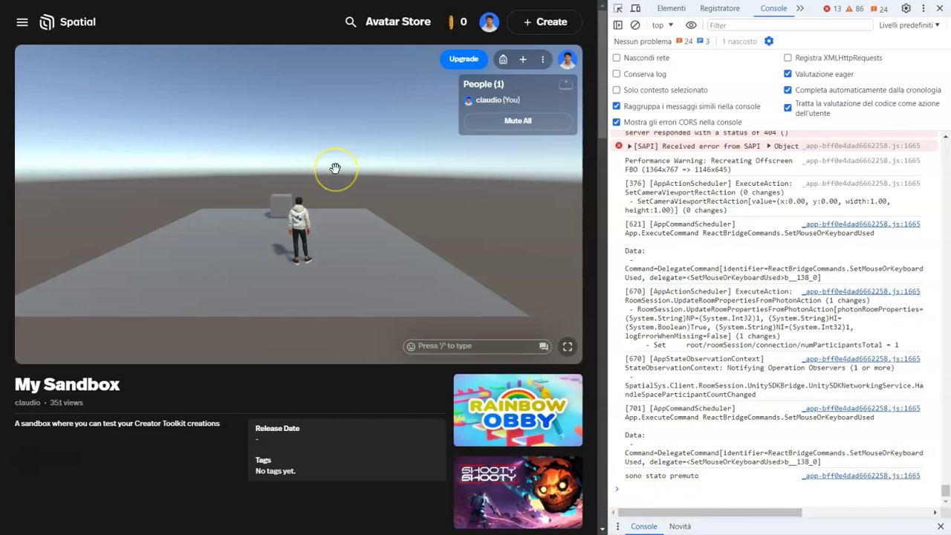
mouse_move(335, 168)
left_mouse_down()
mouse_move(238, 168)
mouse_move(272, 229)
left_mouse_up()
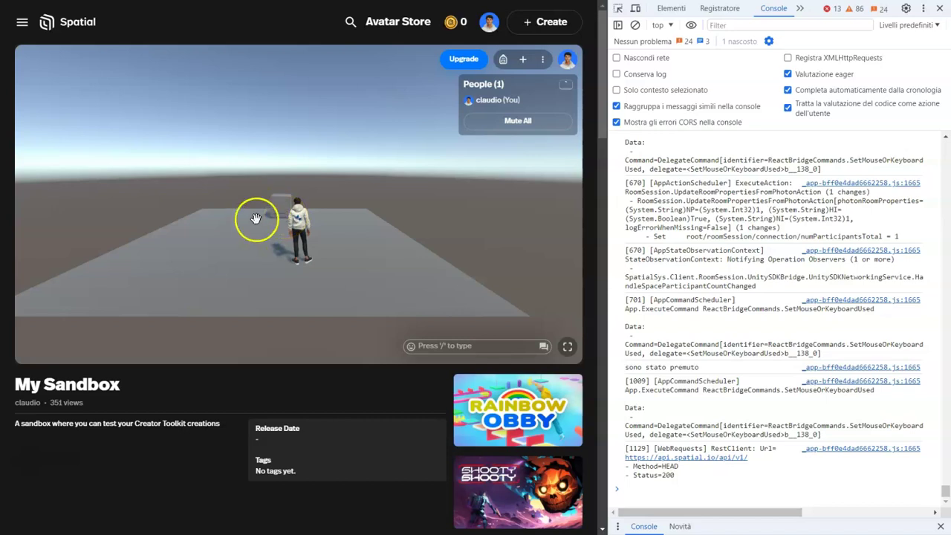
key("w")
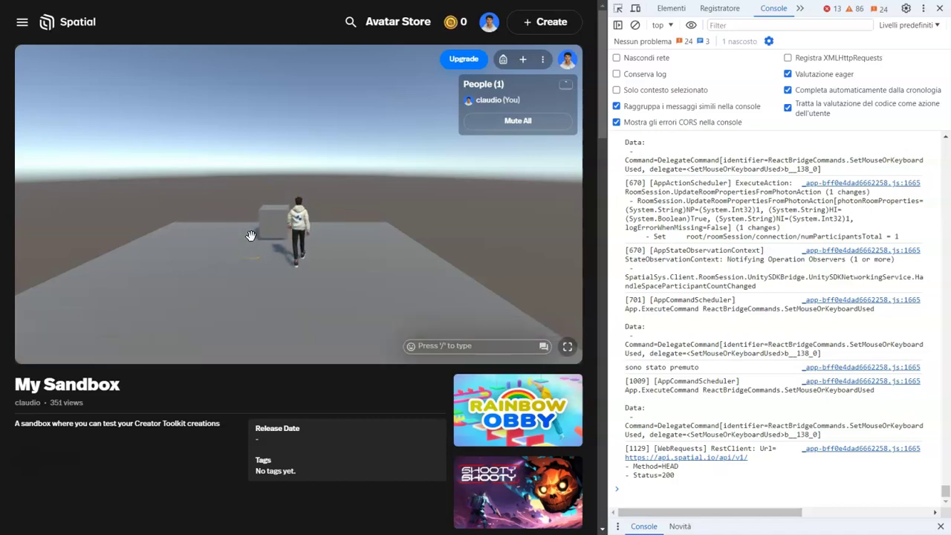
Walk the avatar up to the grey cube and past its right side
key("s")
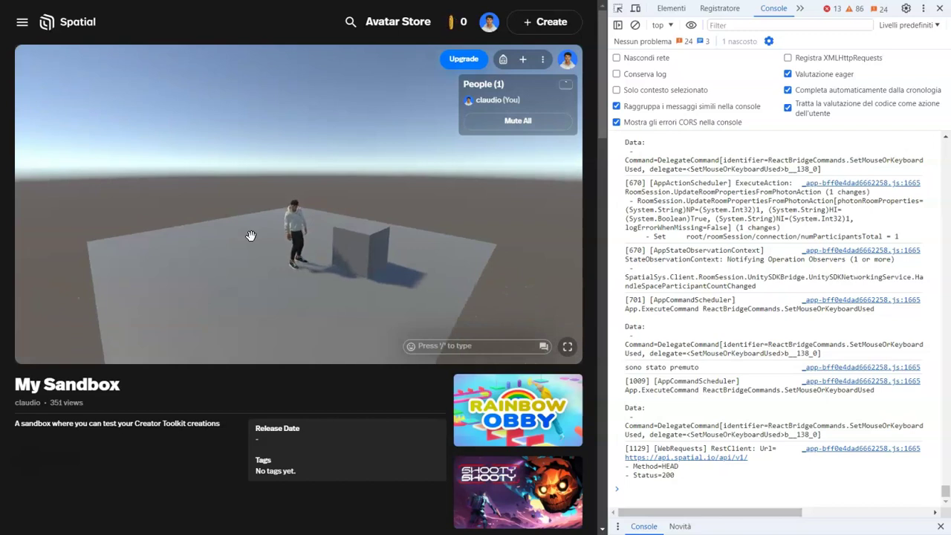
key("w")
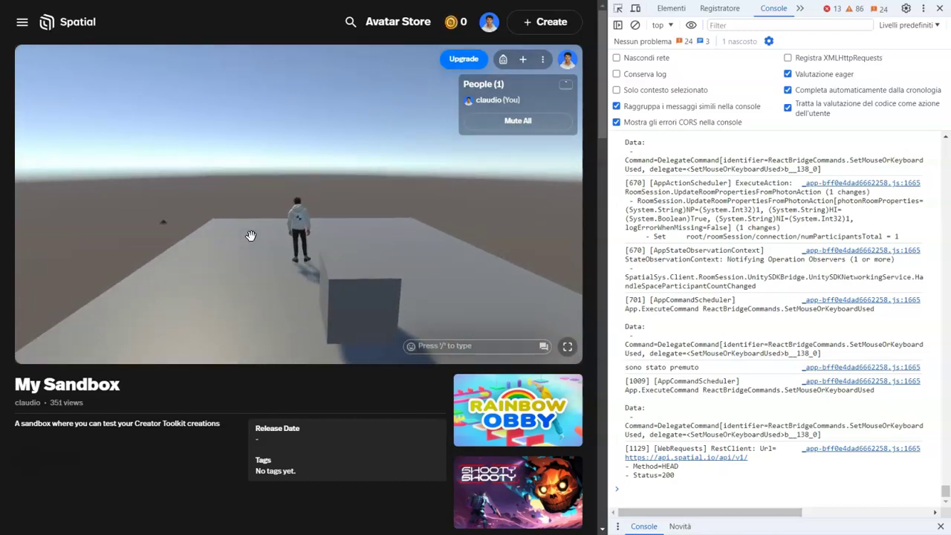
key("d")
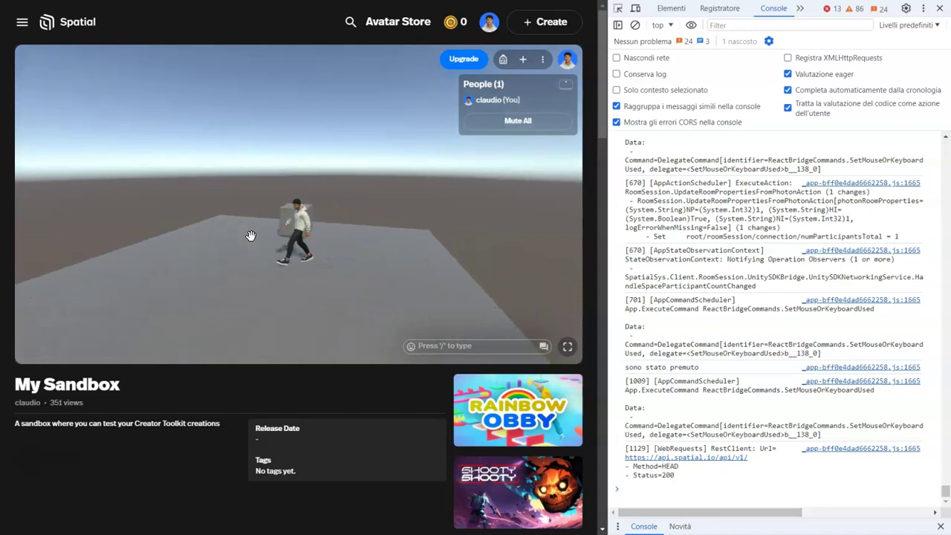
key("w")
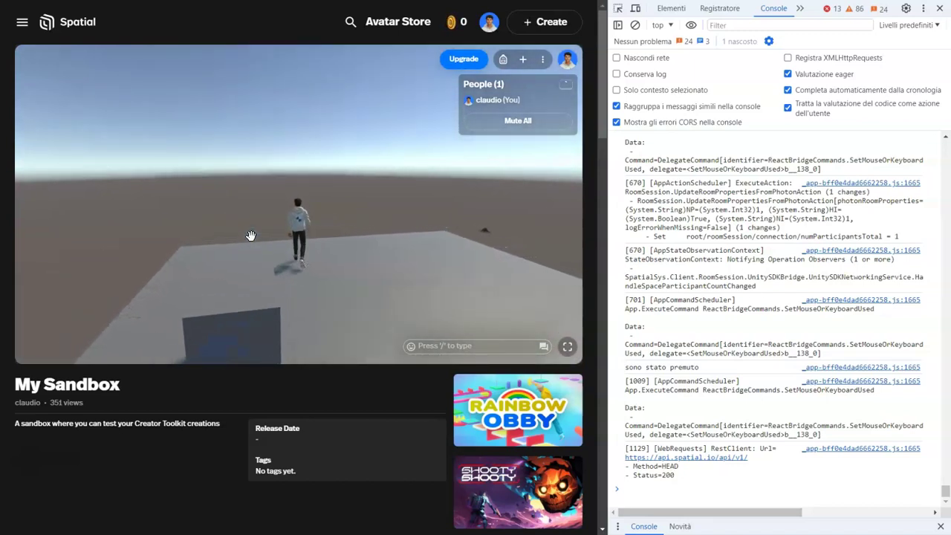
key("a")
key("d")
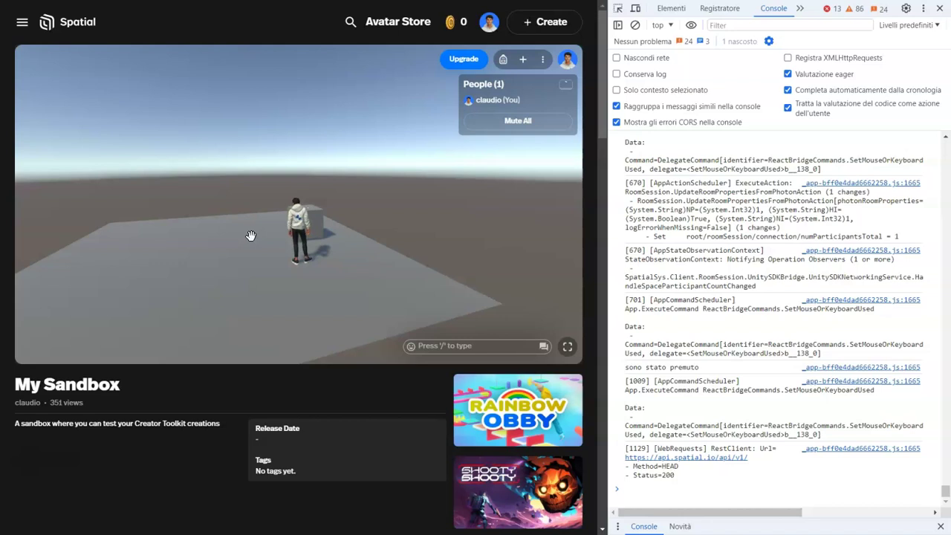
key("w")
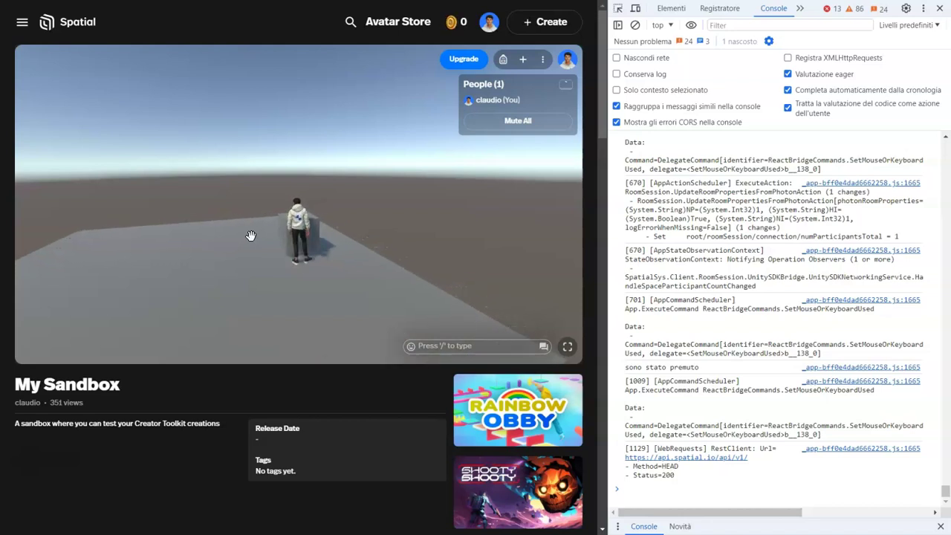
Circle the avatar around the cube's left side, swinging the view to follow
key("a")
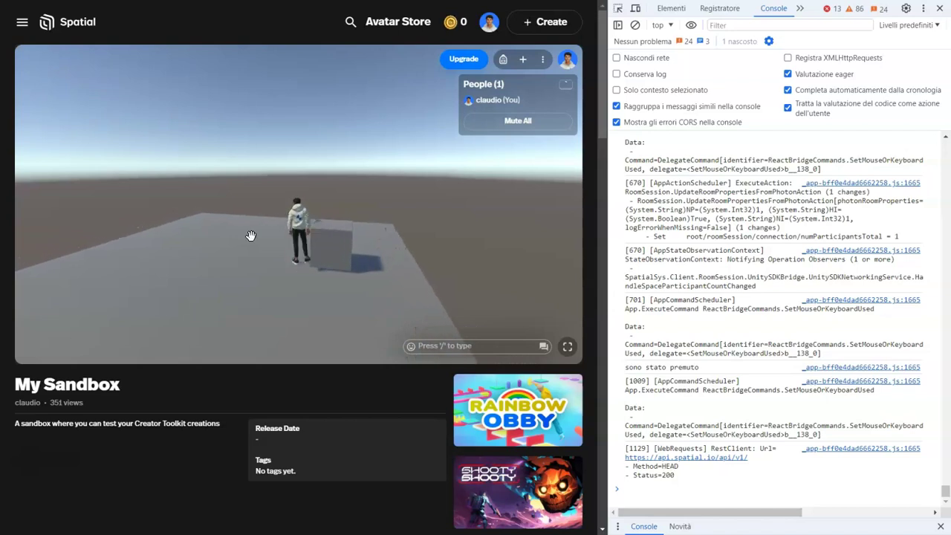
key("a")
key("w")
key("w")
key("d")
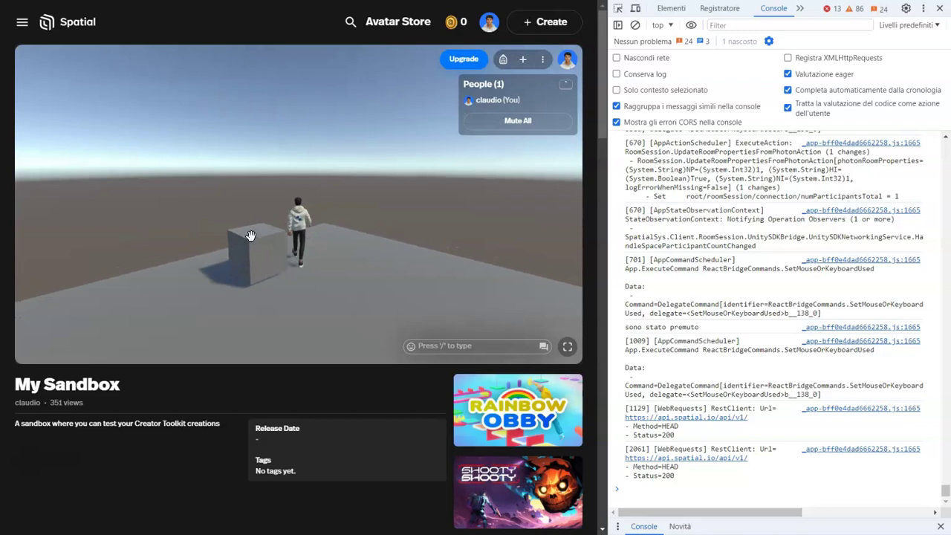
key("w")
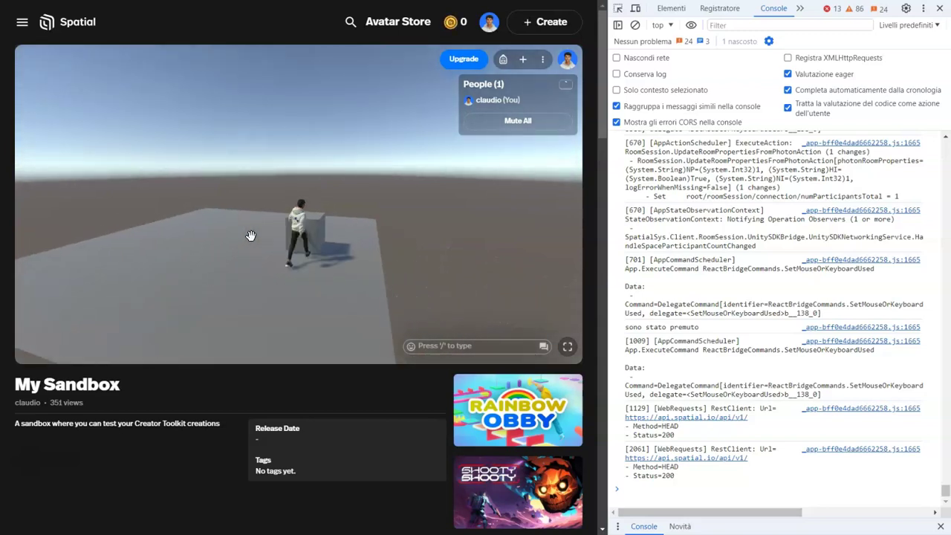
key("a")
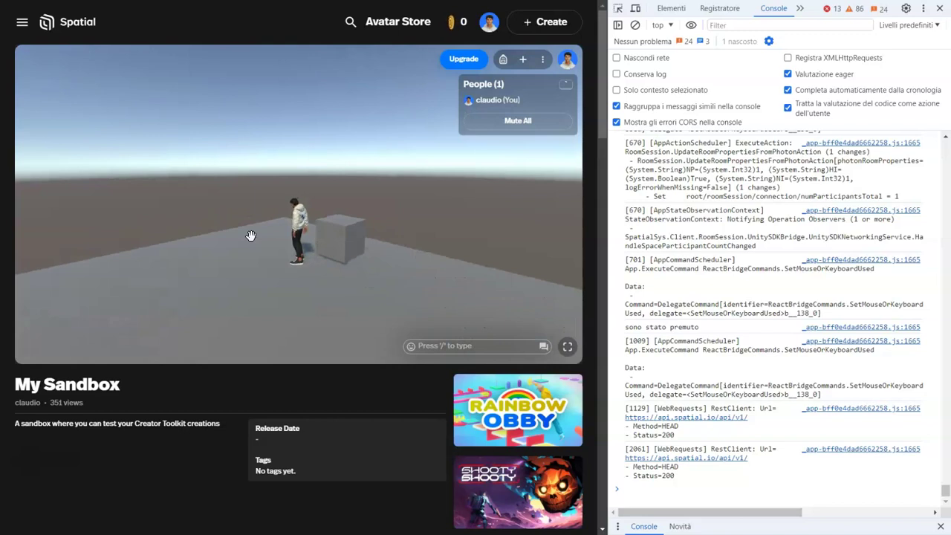
left_click_drag(170, 295, 232, 273)
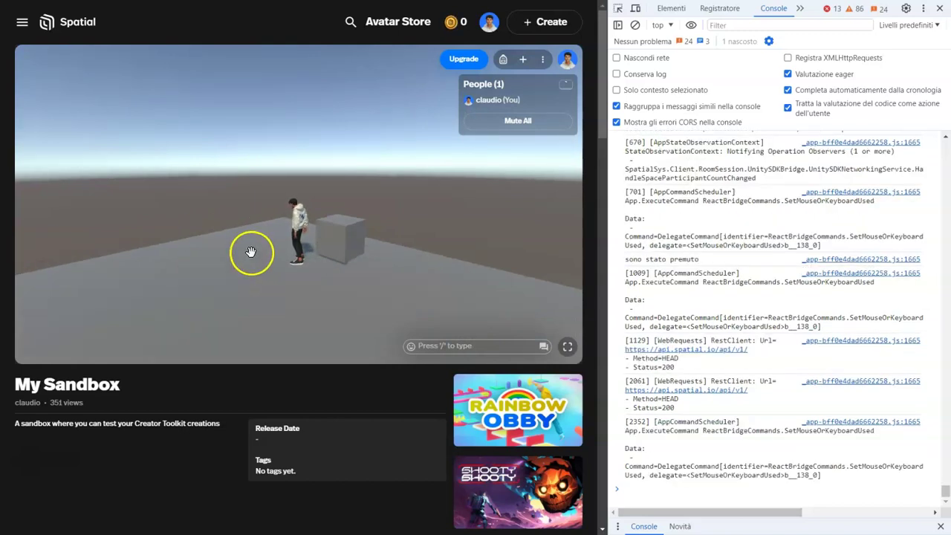